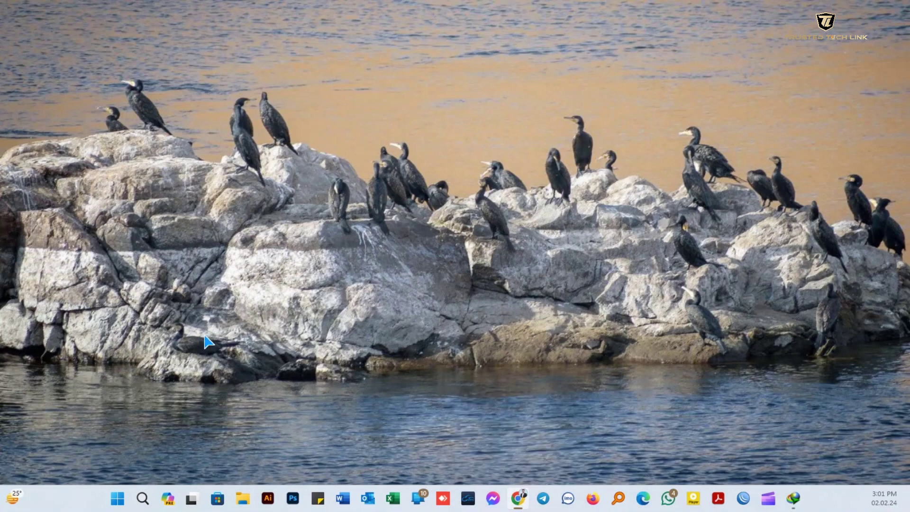
Search Microsoft Store for 'clipchamp', open the Microsoft Clipchamp listing, then minimize the Store
{"action": "left_click", "coordinate": [218, 498]}
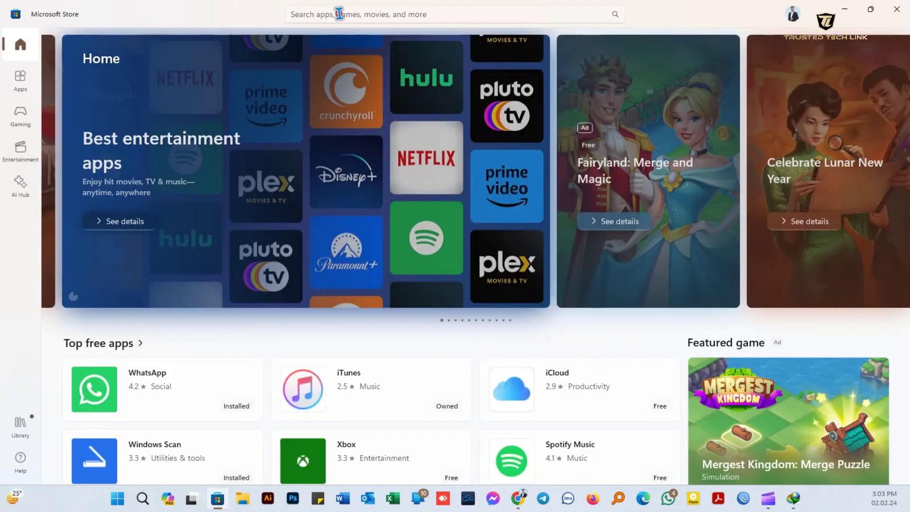
{"action": "left_click", "coordinate": [339, 13]}
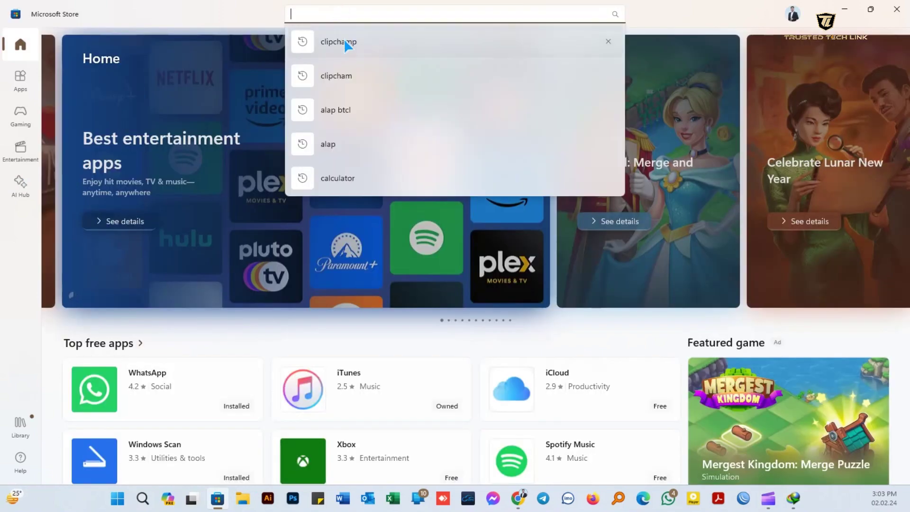
{"action": "left_click", "coordinate": [338, 41]}
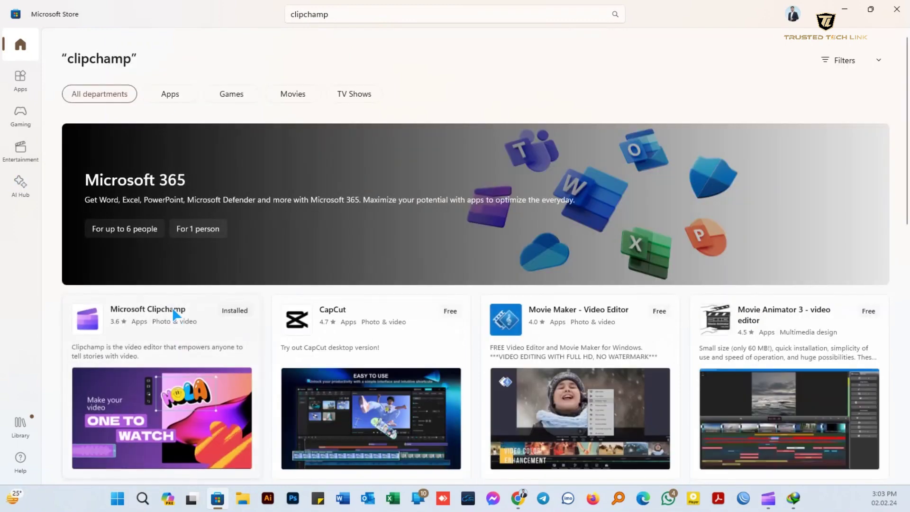
{"action": "left_click", "coordinate": [172, 308]}
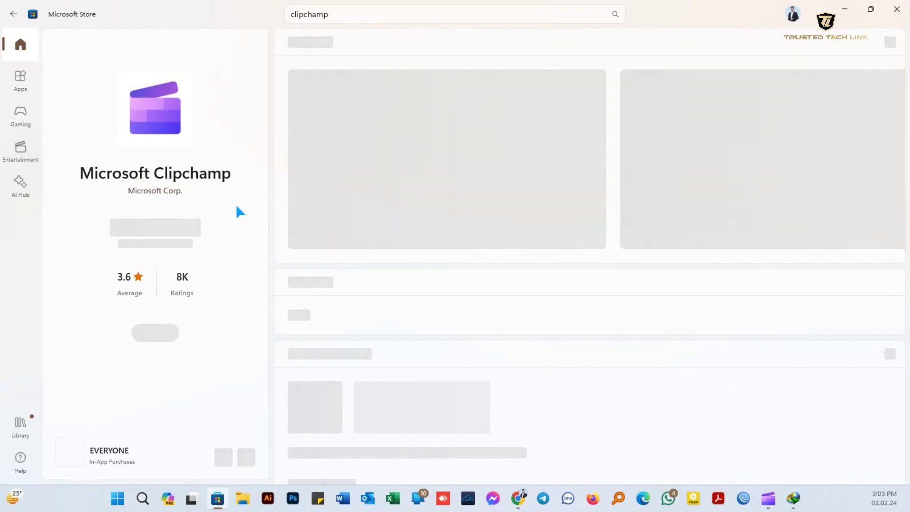
{"action": "left_click", "coordinate": [846, 10]}
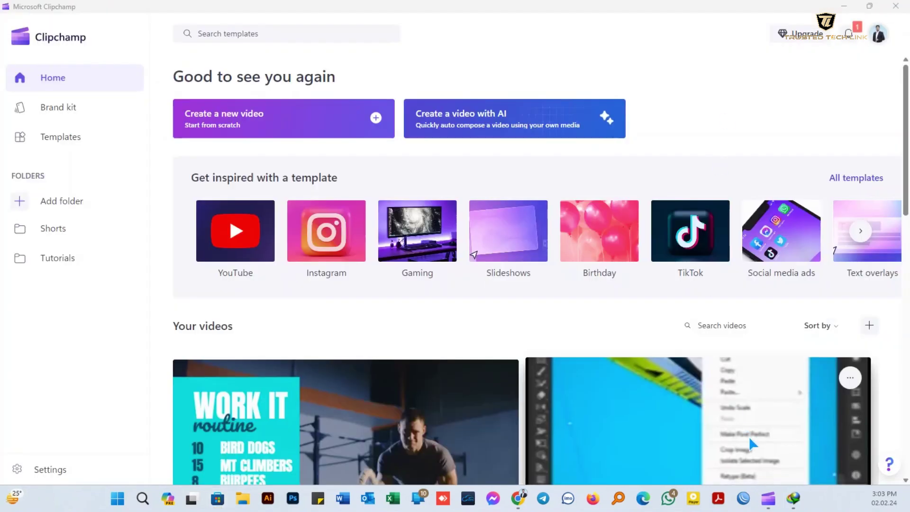
Create a new blank video and glance at the Import media source list
{"action": "left_click", "coordinate": [602, 38]}
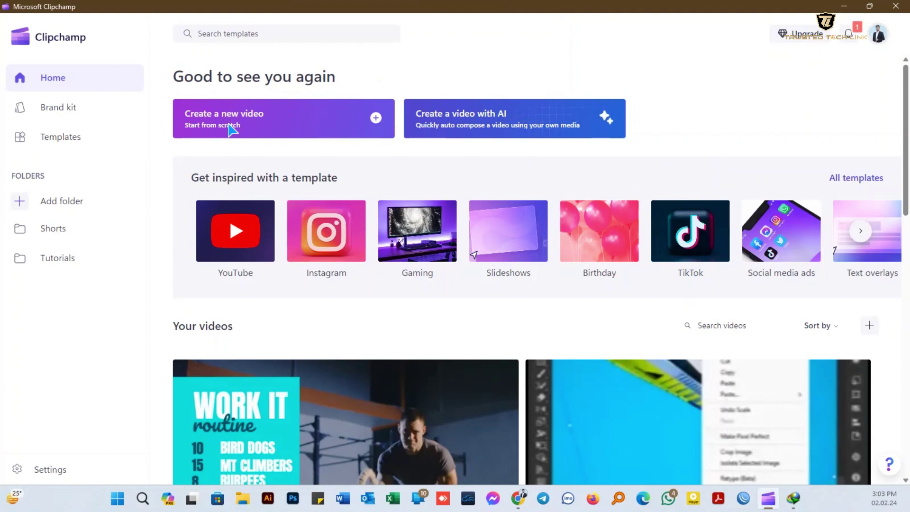
{"action": "left_click", "coordinate": [306, 136]}
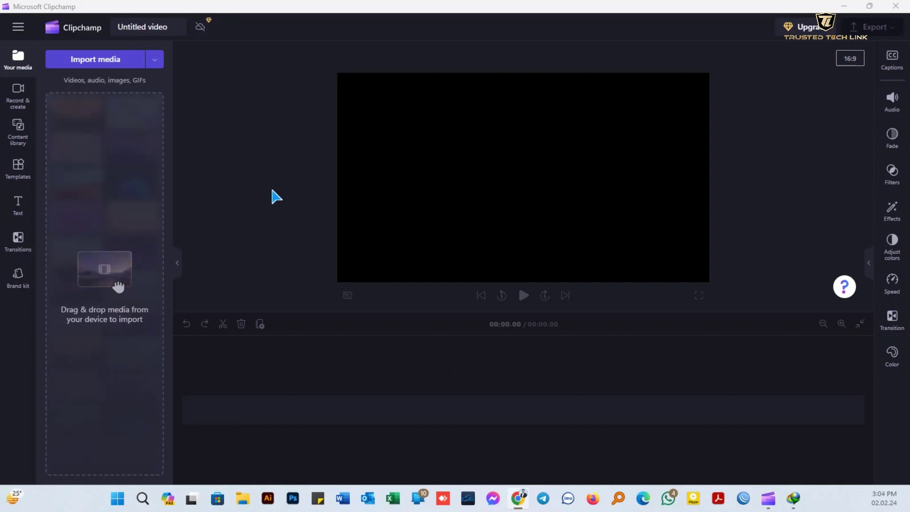
{"action": "left_click", "coordinate": [155, 62]}
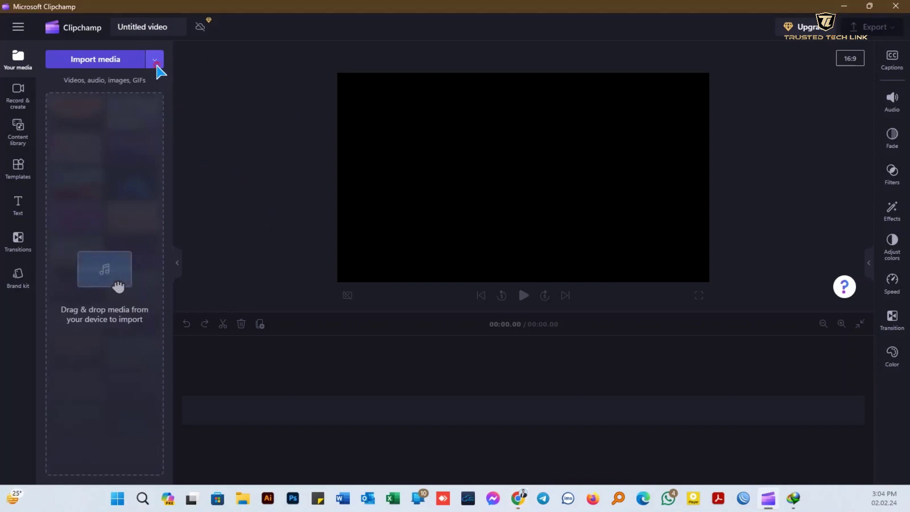
{"action": "left_click", "coordinate": [155, 61]}
{"action": "left_click", "coordinate": [156, 65]}
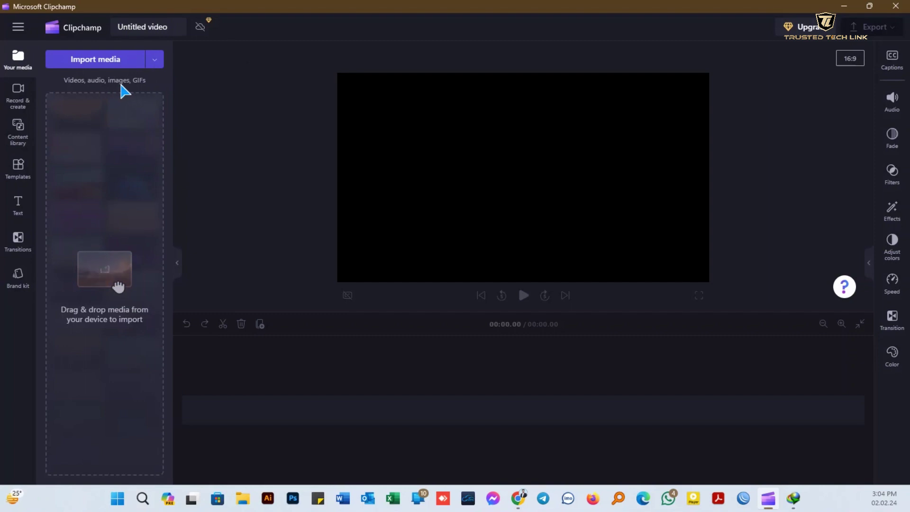
{"action": "left_click", "coordinate": [154, 65]}
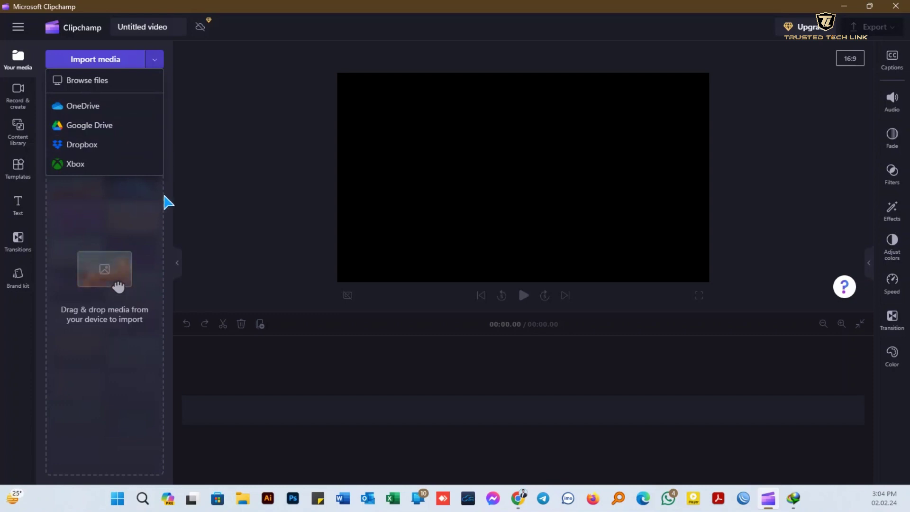
{"action": "left_click", "coordinate": [195, 181]}
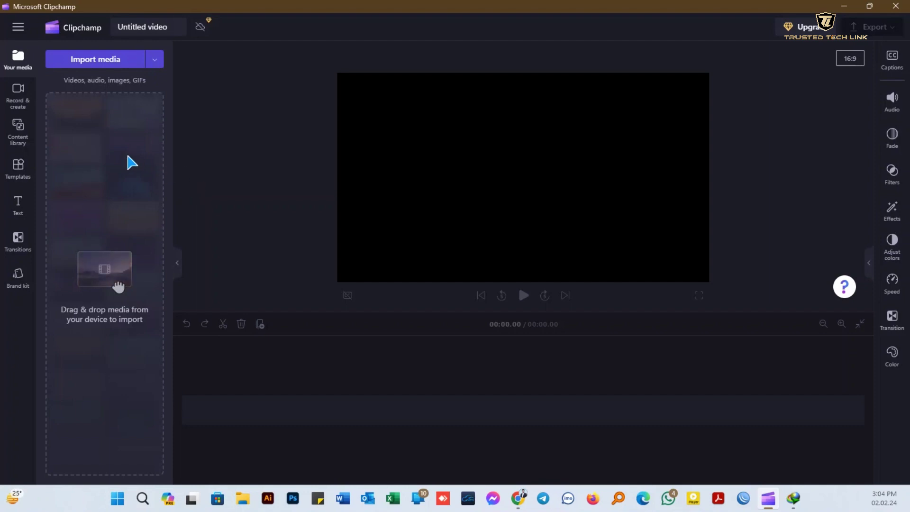
Try the screen-and-camera, screen and audio recorders under Record & create, closing each unused
{"action": "left_click", "coordinate": [20, 100]}
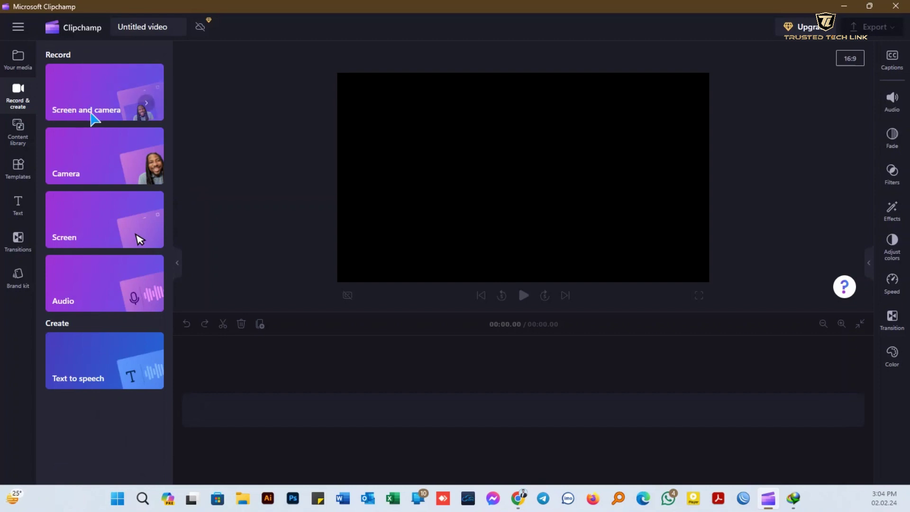
{"action": "left_click", "coordinate": [117, 116]}
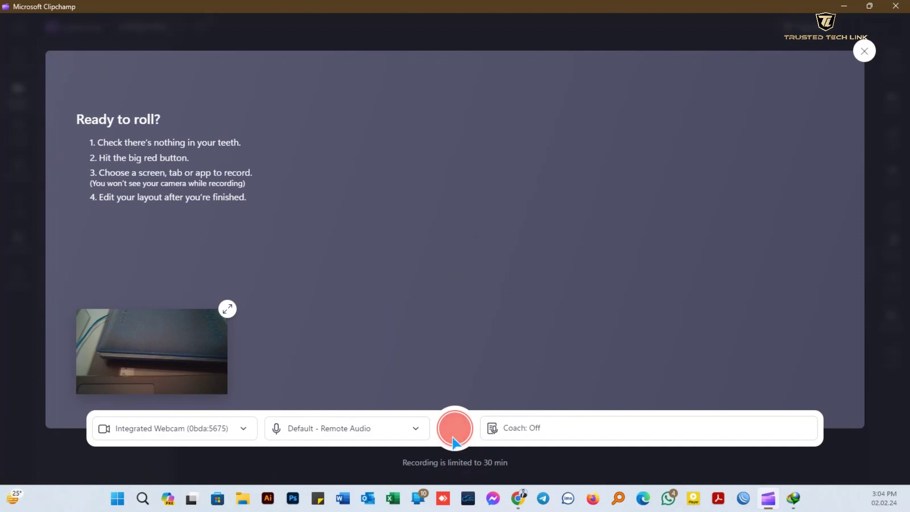
{"action": "left_click", "coordinate": [864, 51]}
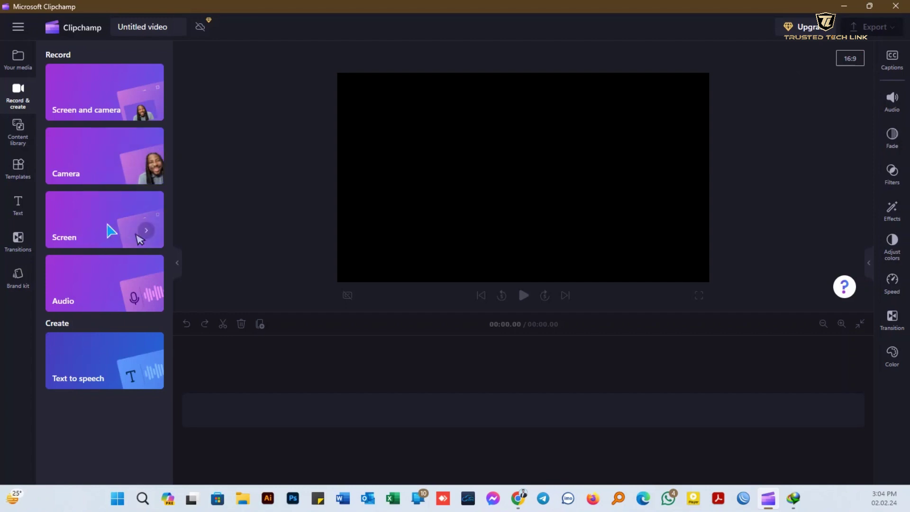
{"action": "left_click", "coordinate": [138, 237]}
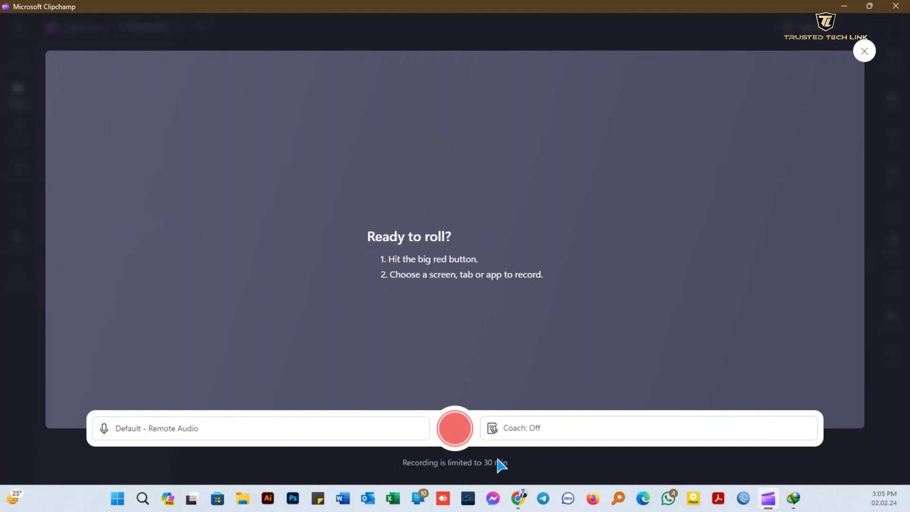
{"action": "left_click", "coordinate": [865, 52]}
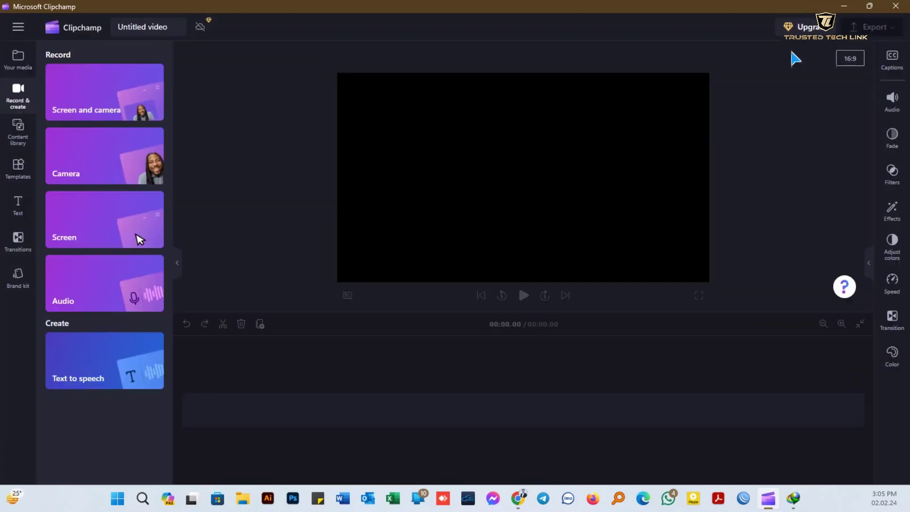
{"action": "left_click", "coordinate": [124, 289]}
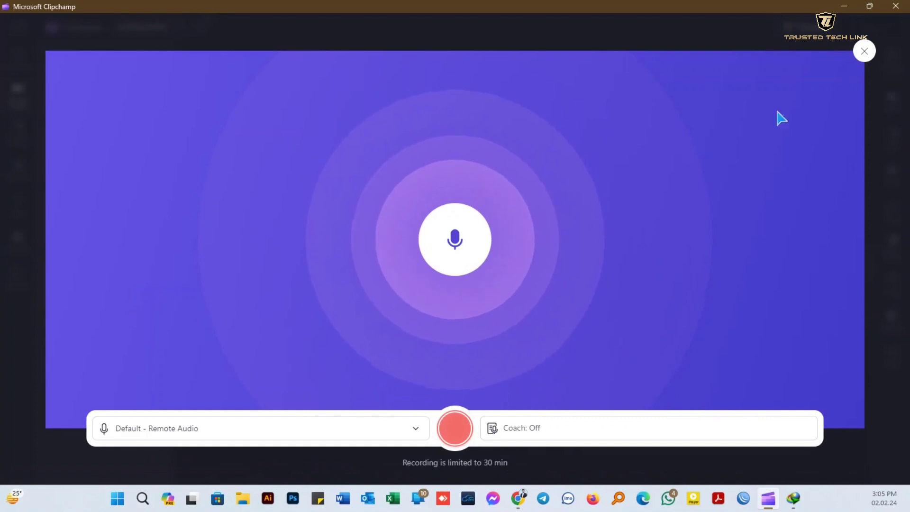
{"action": "left_click", "coordinate": [864, 52]}
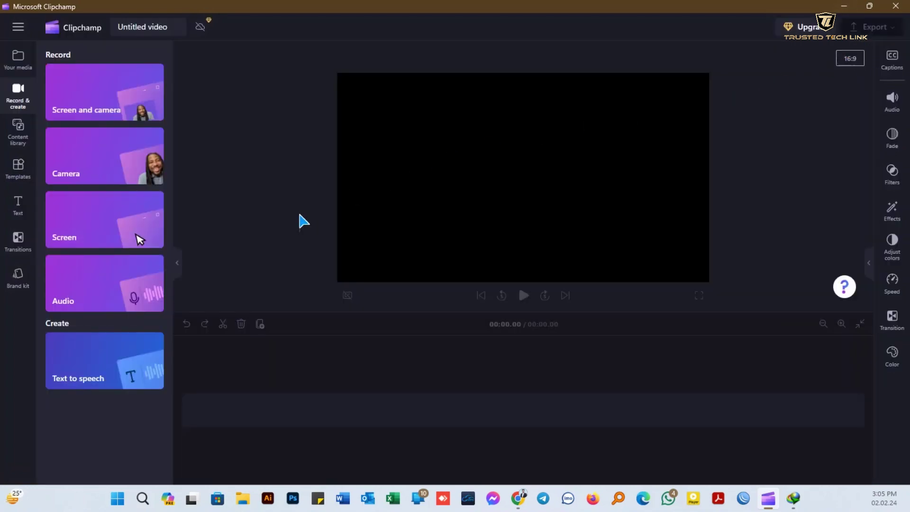
Save an Ava (English US) text-to-speech clip introducing the speaker as a Certified Graphics Designer
{"action": "left_click", "coordinate": [110, 374]}
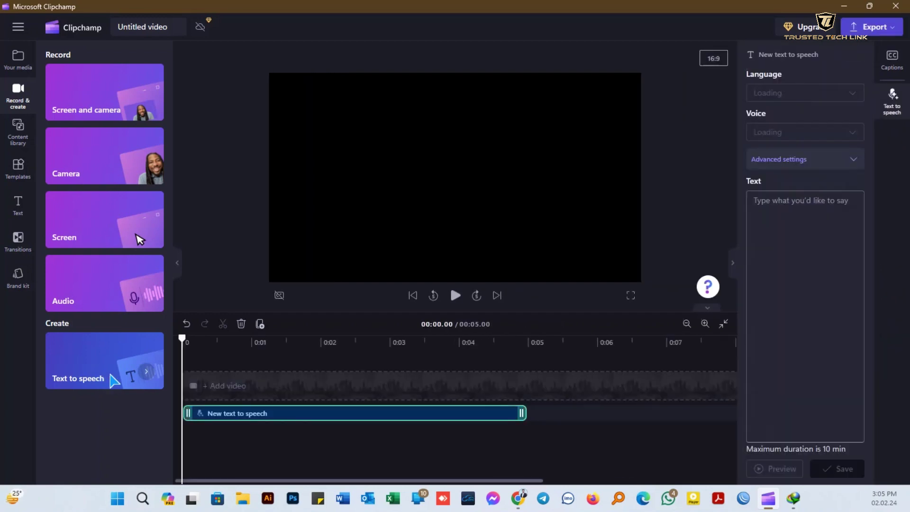
{"action": "left_click", "coordinate": [792, 203]}
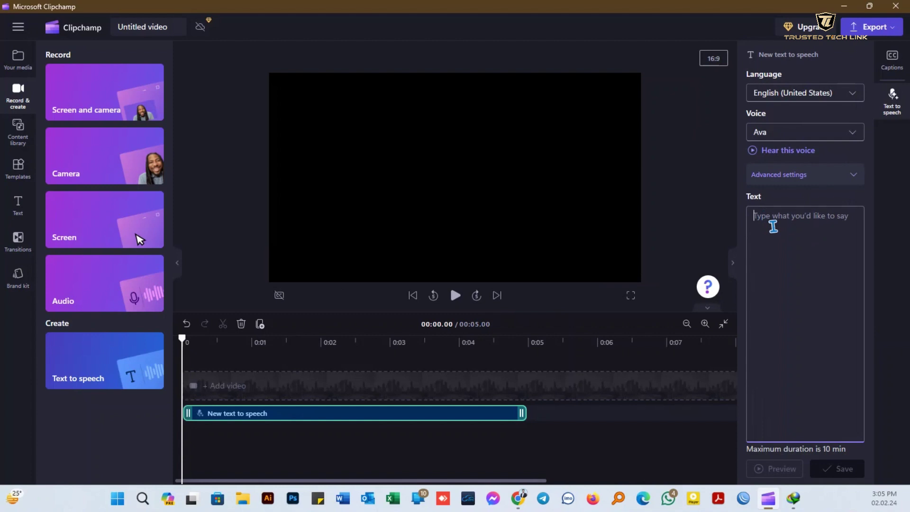
{"action": "type", "text": "H"}
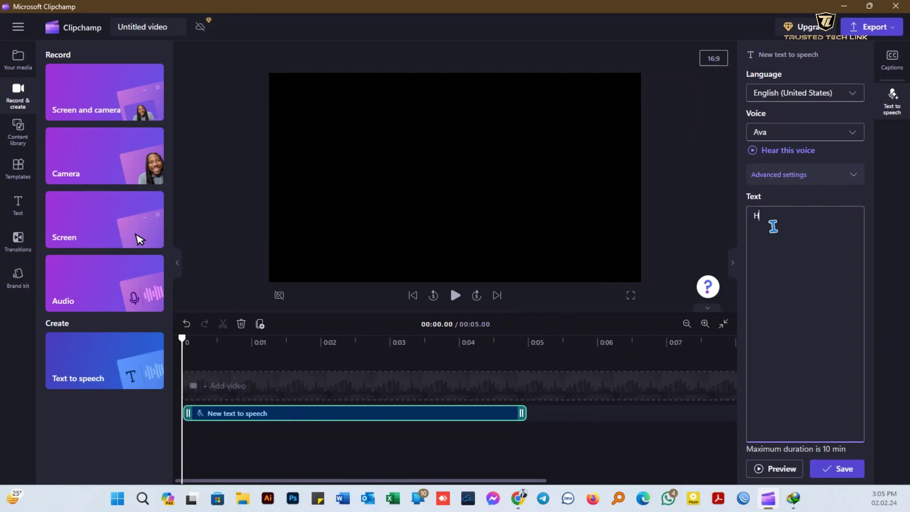
{"action": "type", "text": "ell"}
{"action": "type", "text": "o I am "}
{"action": "type", "text": "Arif"}
{"action": "type", "text": ", "}
{"action": "type", "text": "I am C"}
{"action": "type", "text": "ertifi"}
{"action": "type", "text": "ed "}
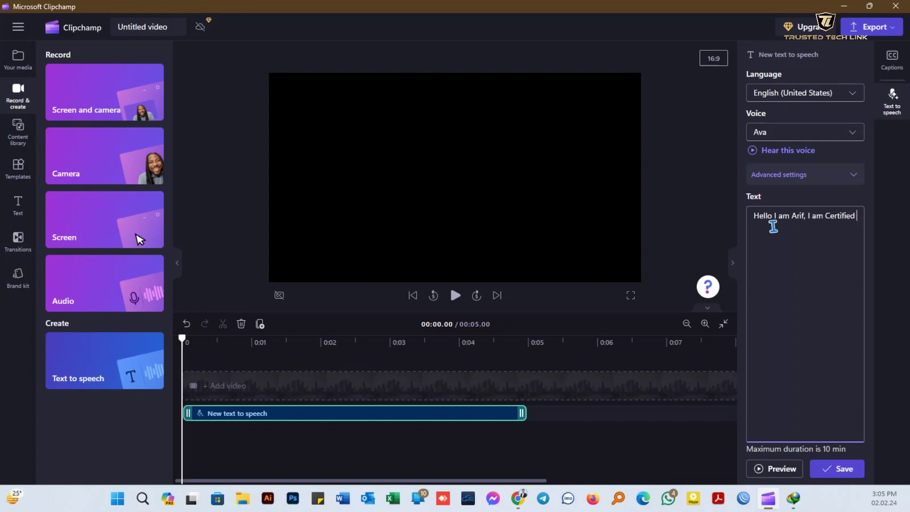
{"action": "type", "text": "Grap"}
{"action": "type", "text": "hics Des"}
{"action": "type", "text": "igner"}
{"action": "key", "text": "BackSpace"}
{"action": "type", "text": "r."}
{"action": "left_click", "coordinate": [784, 466]}
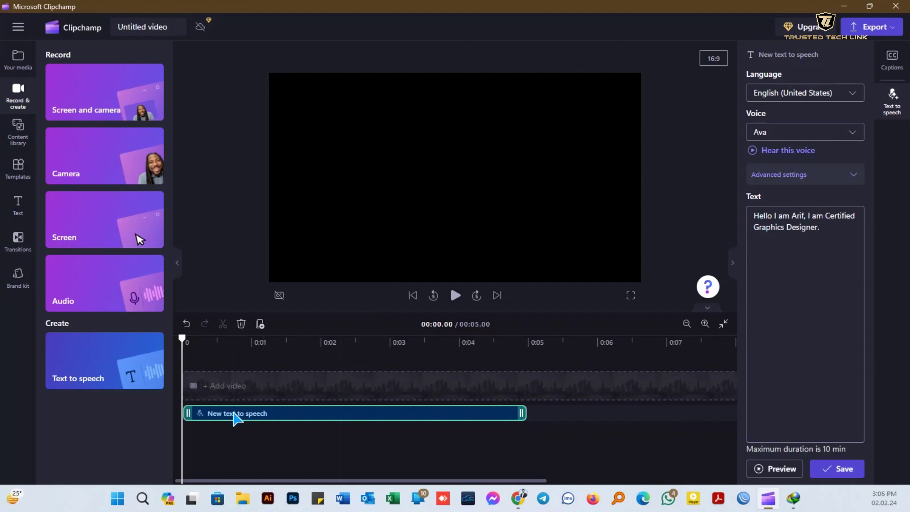
{"action": "left_click", "coordinate": [846, 470]}
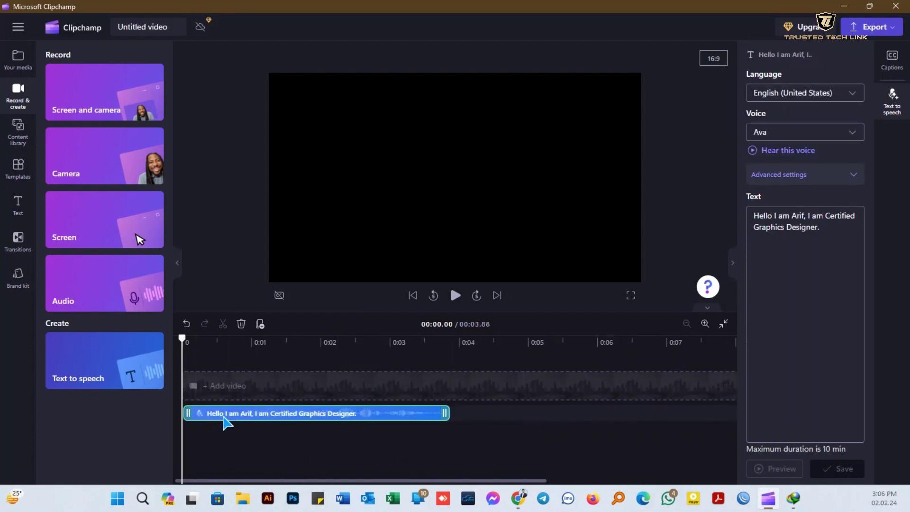
{"action": "left_click", "coordinate": [26, 141]}
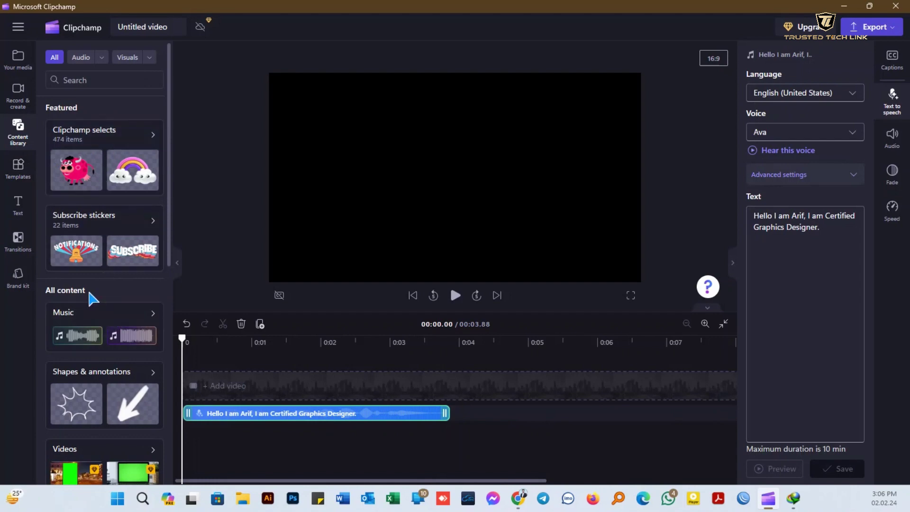
{"action": "scroll", "coordinate": [89, 293], "scroll_direction": "down", "scroll_amount": 2}
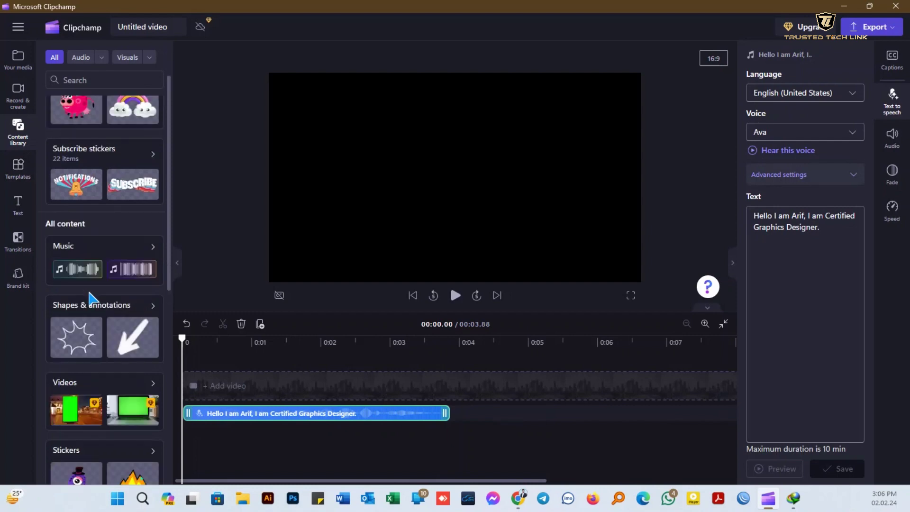
{"action": "scroll", "coordinate": [102, 309], "scroll_direction": "down", "scroll_amount": 2}
{"action": "scroll", "coordinate": [102, 309], "scroll_direction": "down", "scroll_amount": 2}
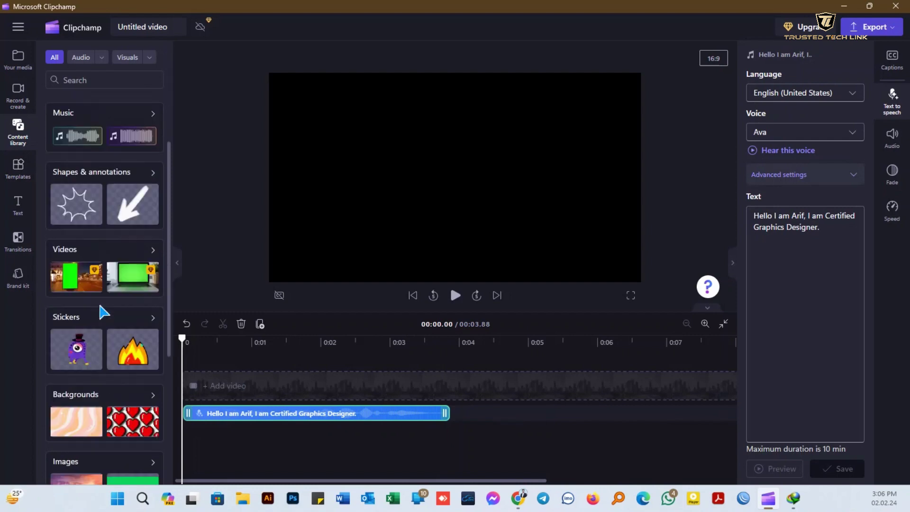
{"action": "scroll", "coordinate": [102, 310], "scroll_direction": "down", "scroll_amount": 4}
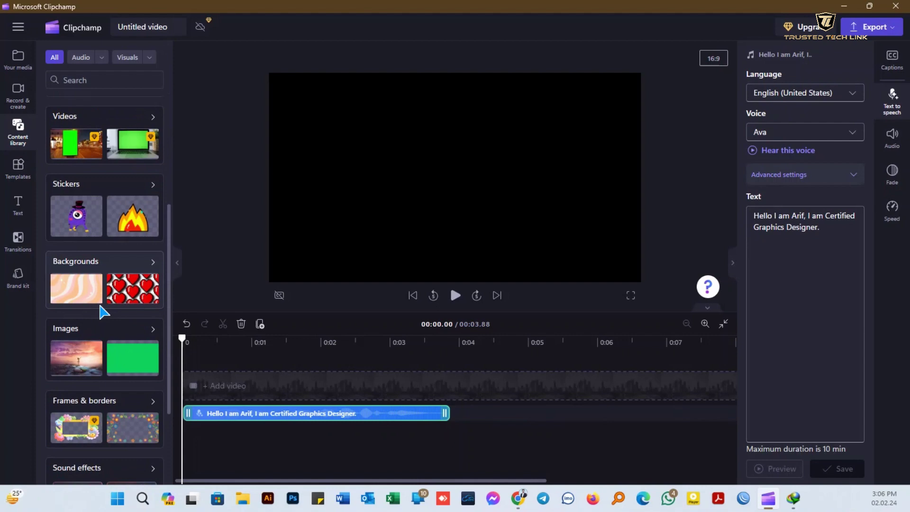
{"action": "scroll", "coordinate": [115, 367], "scroll_direction": "down", "scroll_amount": 2}
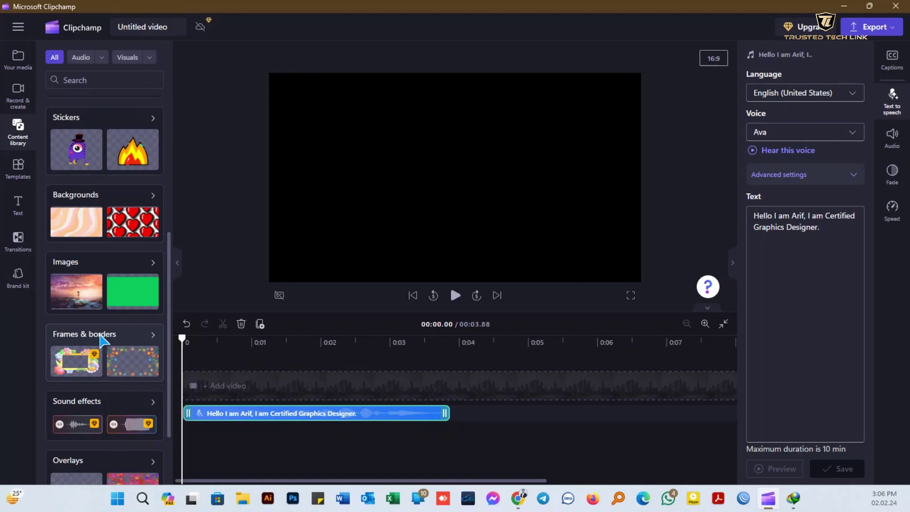
{"action": "scroll", "coordinate": [99, 338], "scroll_direction": "up", "scroll_amount": 5}
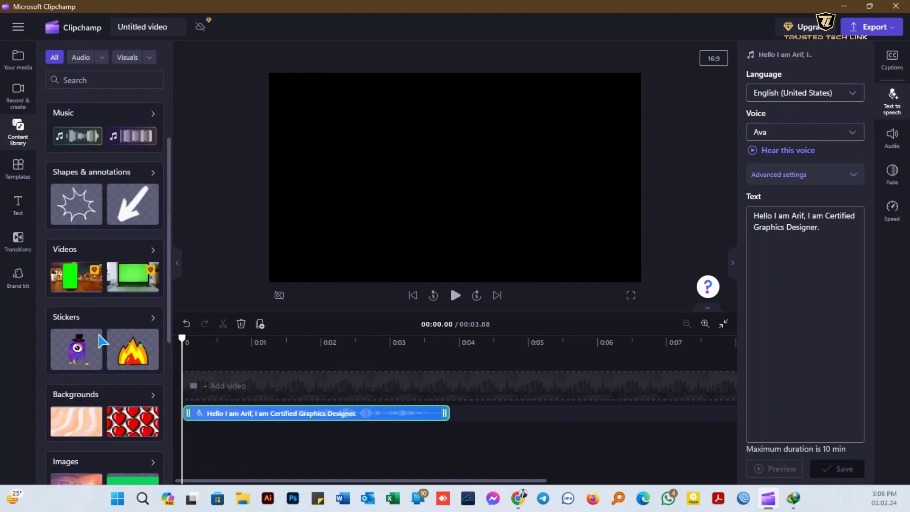
{"action": "scroll", "coordinate": [99, 337], "scroll_direction": "down", "scroll_amount": 7}
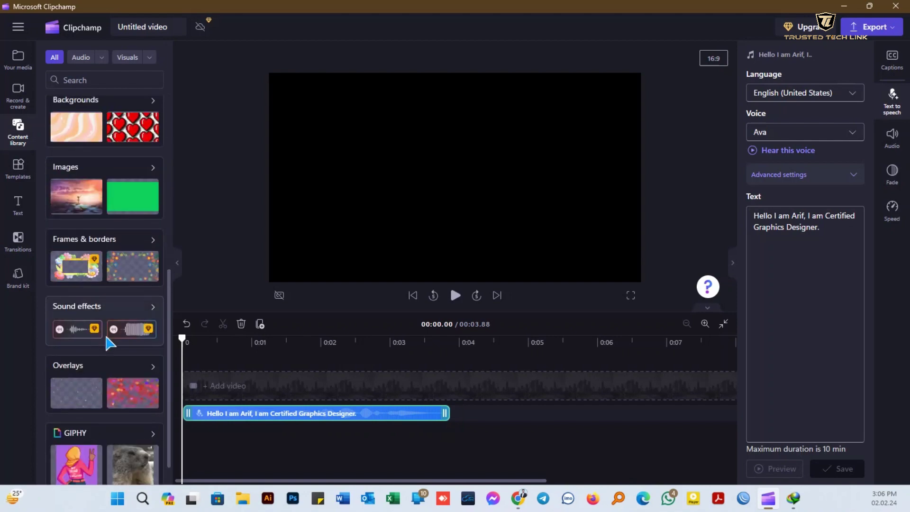
{"action": "scroll", "coordinate": [106, 338], "scroll_direction": "down", "scroll_amount": 1}
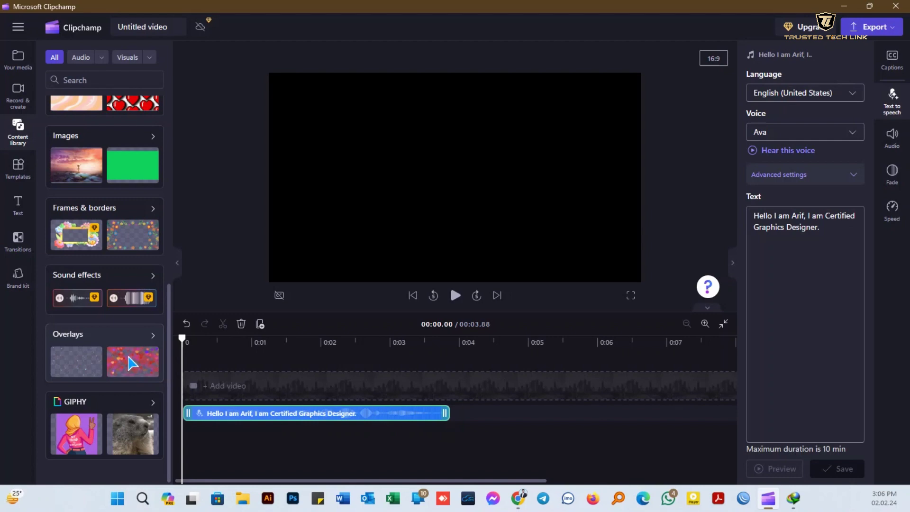
{"action": "scroll", "coordinate": [131, 362], "scroll_direction": "up", "scroll_amount": 5}
{"action": "scroll", "coordinate": [130, 360], "scroll_direction": "up", "scroll_amount": 4}
{"action": "scroll", "coordinate": [127, 356], "scroll_direction": "up", "scroll_amount": 1}
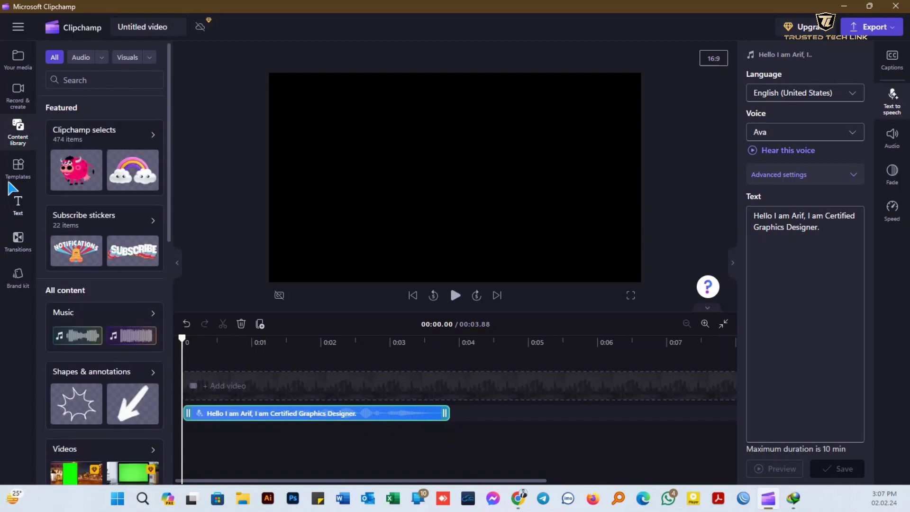
Scroll through the YouTube templates, then return to the template categories
{"action": "left_click", "coordinate": [19, 171]}
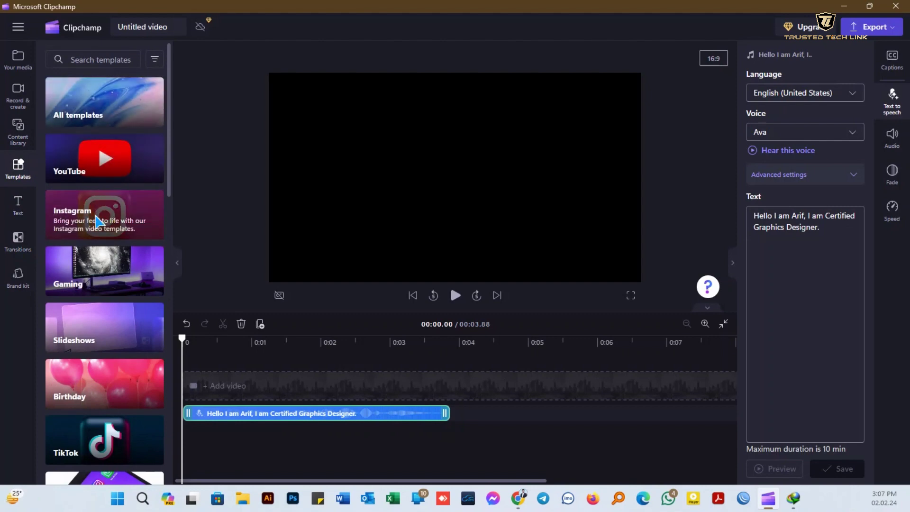
{"action": "left_click", "coordinate": [103, 156]}
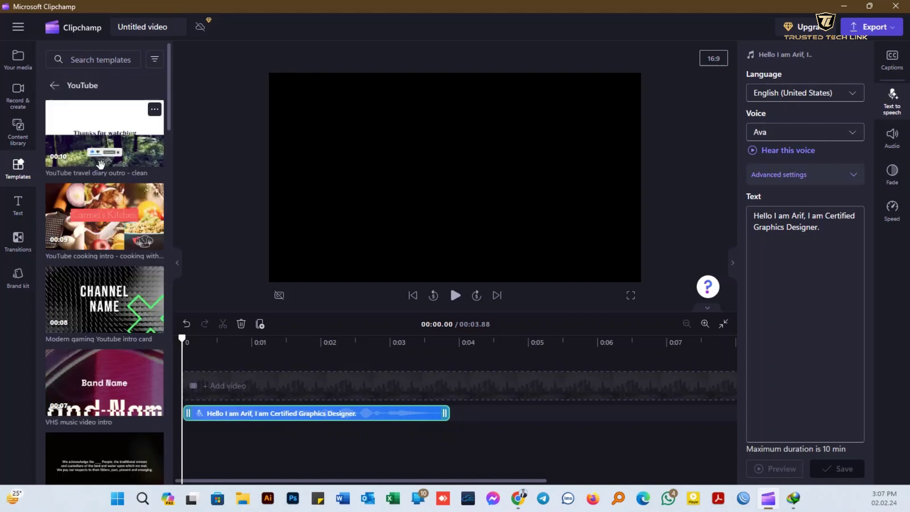
{"action": "scroll", "coordinate": [108, 290], "scroll_direction": "down", "scroll_amount": 1}
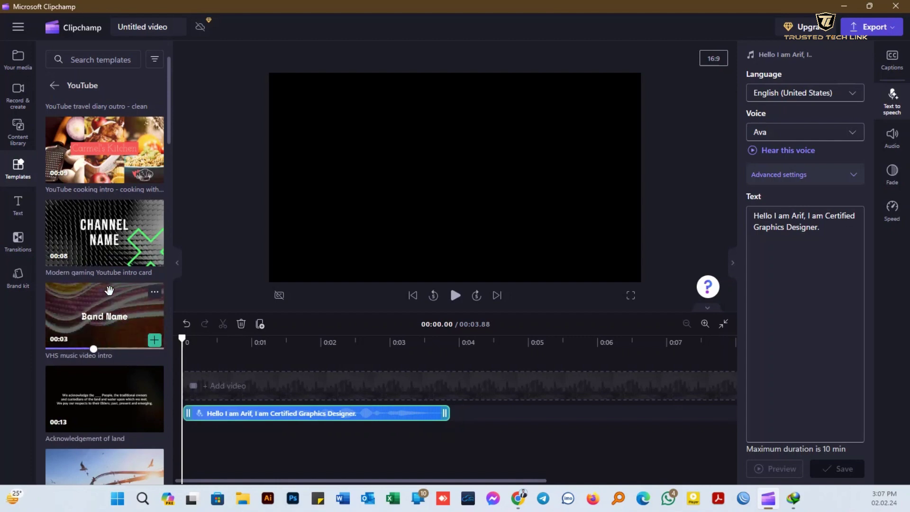
{"action": "scroll", "coordinate": [111, 368], "scroll_direction": "down", "scroll_amount": 1}
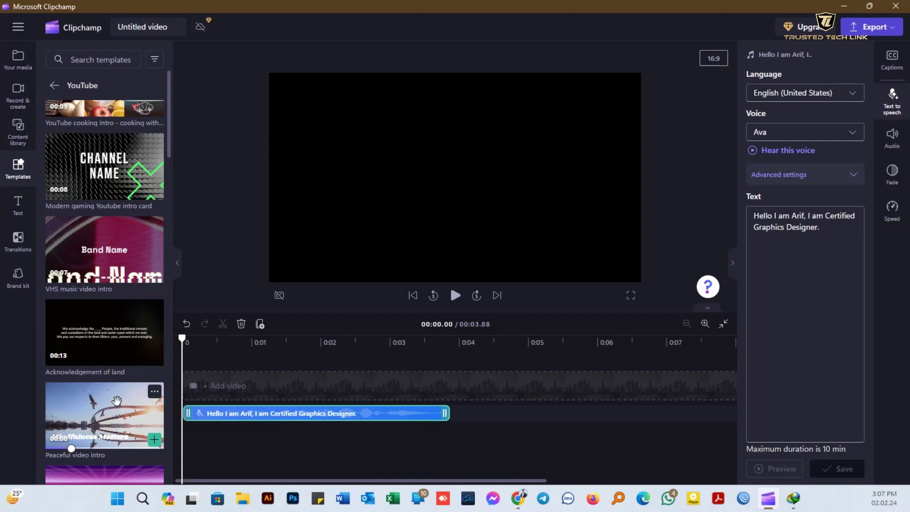
{"action": "scroll", "coordinate": [116, 401], "scroll_direction": "down", "scroll_amount": 1}
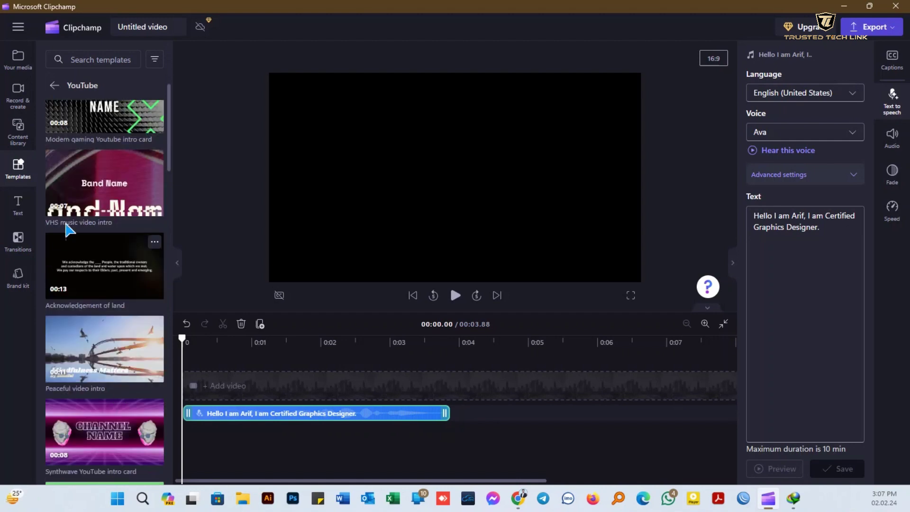
{"action": "left_click", "coordinate": [54, 84]}
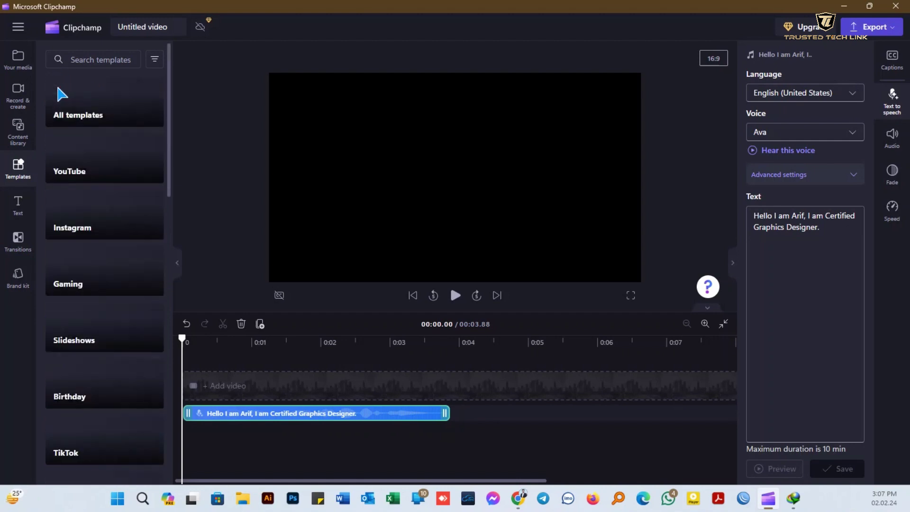
Scroll through the Instagram templates and go back to the categories
{"action": "left_click", "coordinate": [97, 220]}
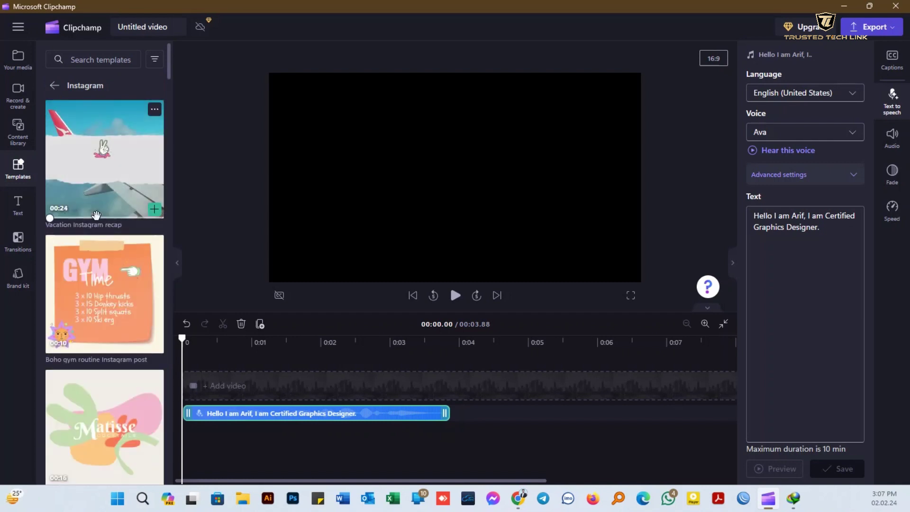
{"action": "mouse_move", "coordinate": [108, 307]}
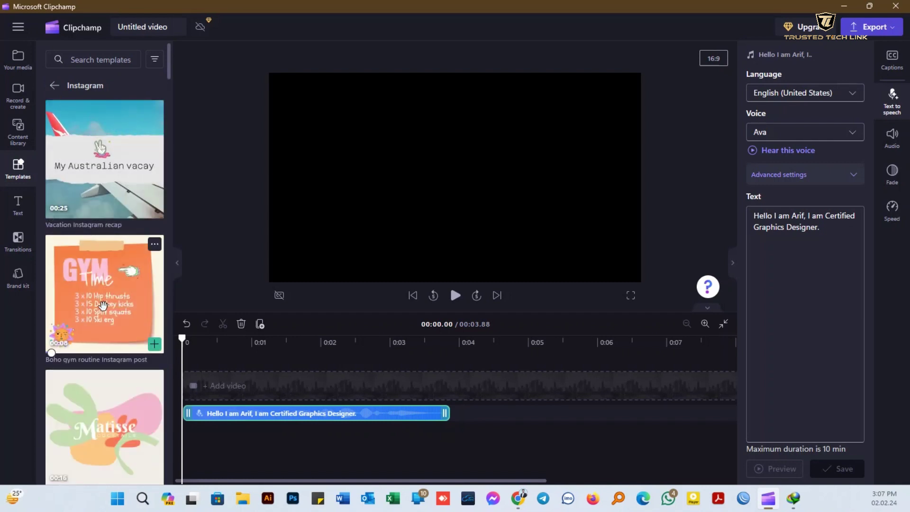
{"action": "scroll", "coordinate": [107, 307], "scroll_direction": "down", "scroll_amount": 3}
{"action": "scroll", "coordinate": [107, 307], "scroll_direction": "down", "scroll_amount": 3}
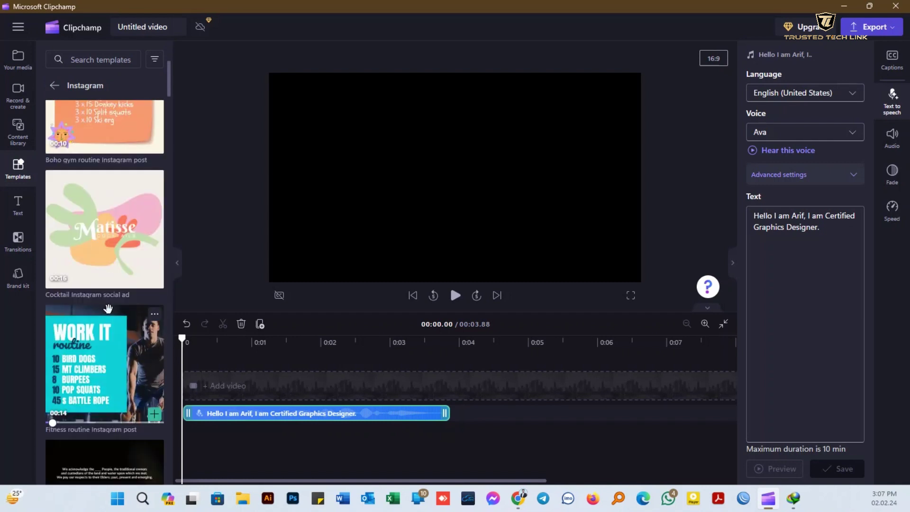
{"action": "scroll", "coordinate": [109, 313], "scroll_direction": "down", "scroll_amount": 3}
{"action": "scroll", "coordinate": [109, 313], "scroll_direction": "down", "scroll_amount": 3}
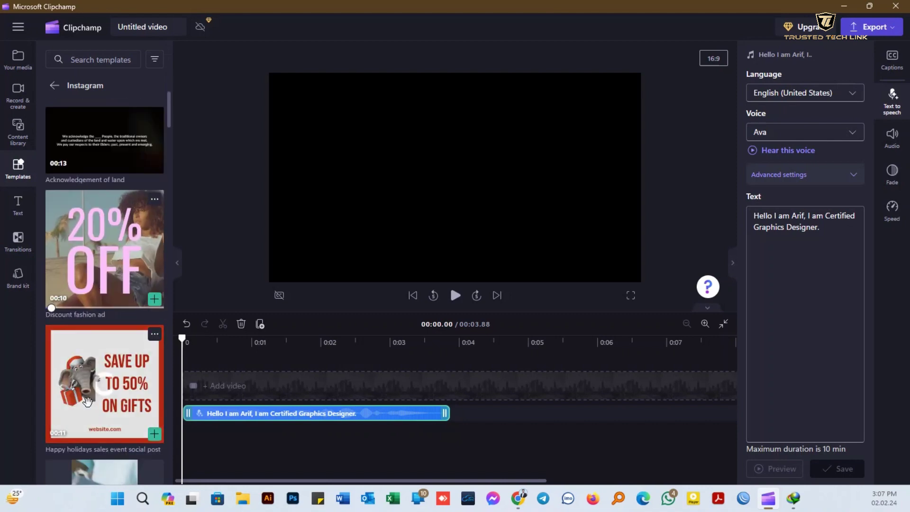
{"action": "scroll", "coordinate": [86, 402], "scroll_direction": "down", "scroll_amount": 5}
{"action": "scroll", "coordinate": [87, 402], "scroll_direction": "down", "scroll_amount": 2}
{"action": "scroll", "coordinate": [90, 379], "scroll_direction": "down", "scroll_amount": 5}
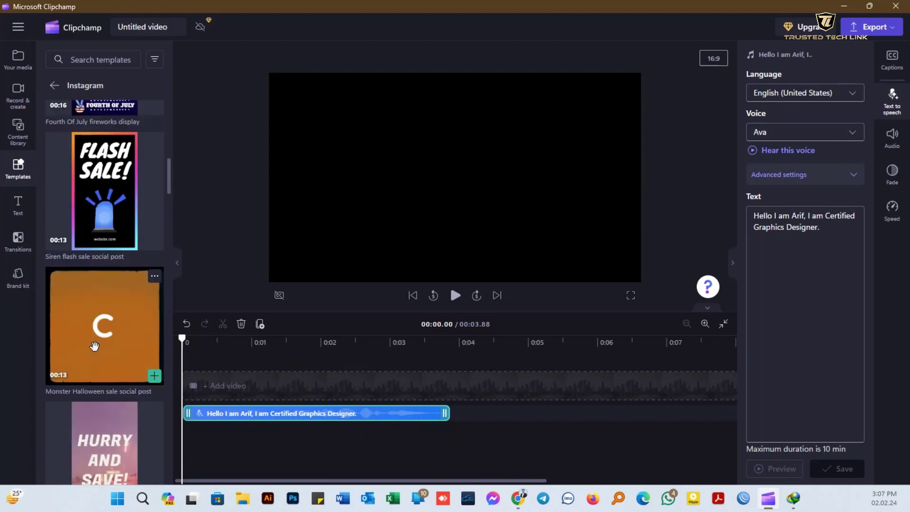
{"action": "scroll", "coordinate": [94, 346], "scroll_direction": "down", "scroll_amount": 3}
{"action": "scroll", "coordinate": [95, 345], "scroll_direction": "down", "scroll_amount": 3}
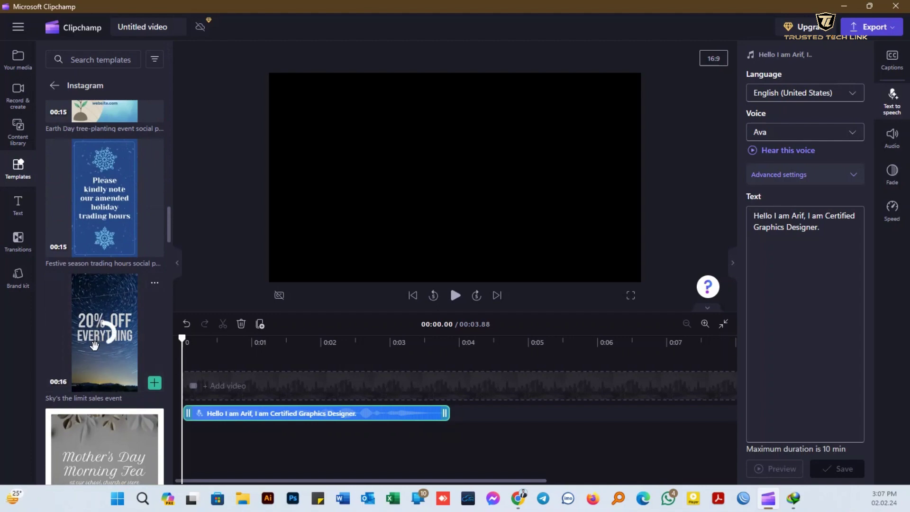
{"action": "scroll", "coordinate": [95, 345], "scroll_direction": "down", "scroll_amount": 2}
{"action": "scroll", "coordinate": [95, 345], "scroll_direction": "down", "scroll_amount": 1}
{"action": "scroll", "coordinate": [95, 345], "scroll_direction": "down", "scroll_amount": 3}
{"action": "scroll", "coordinate": [97, 327], "scroll_direction": "down", "scroll_amount": 4}
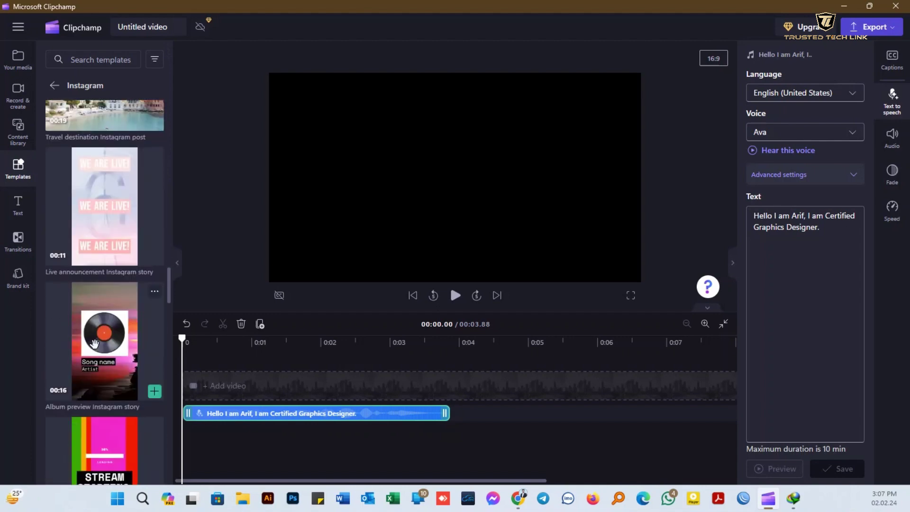
{"action": "left_click", "coordinate": [55, 86]}
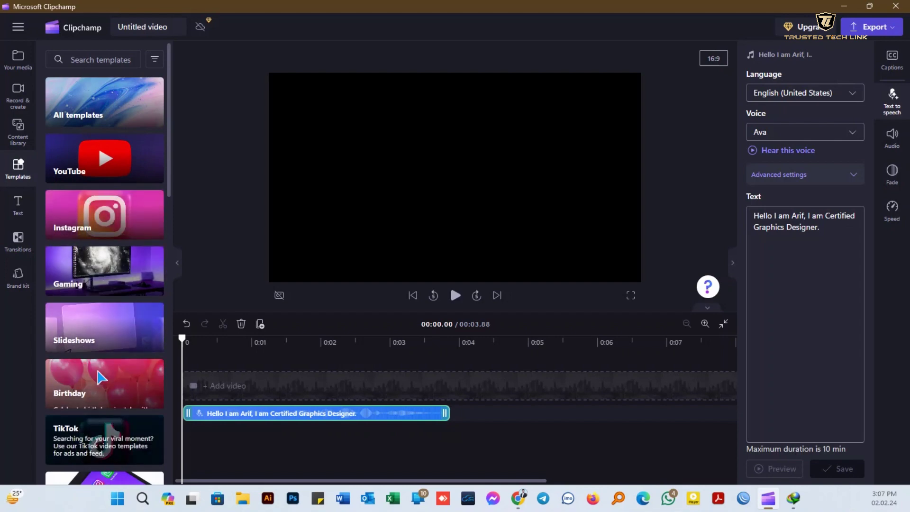
Open the TikTok templates and scroll through the vertical designs
{"action": "scroll", "coordinate": [105, 436], "scroll_direction": "down", "scroll_amount": 4}
{"action": "left_click", "coordinate": [117, 252]}
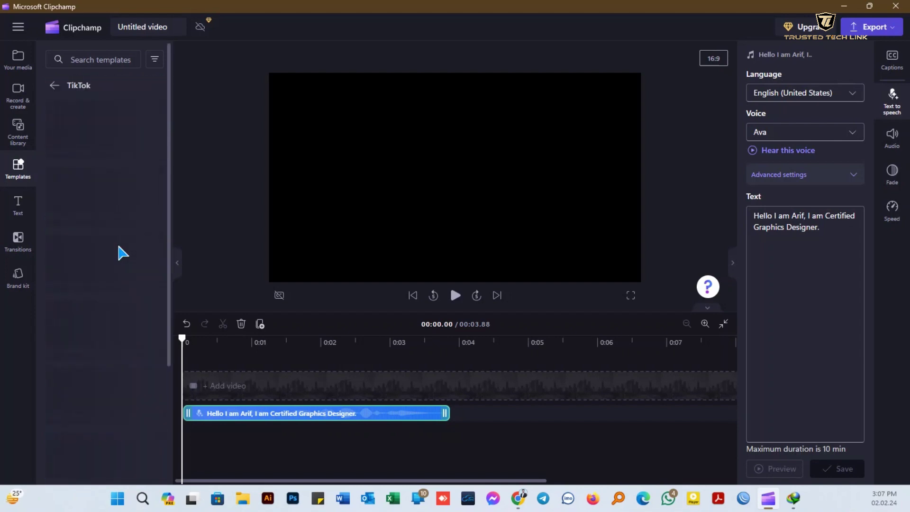
{"action": "scroll", "coordinate": [119, 266], "scroll_direction": "down", "scroll_amount": 4}
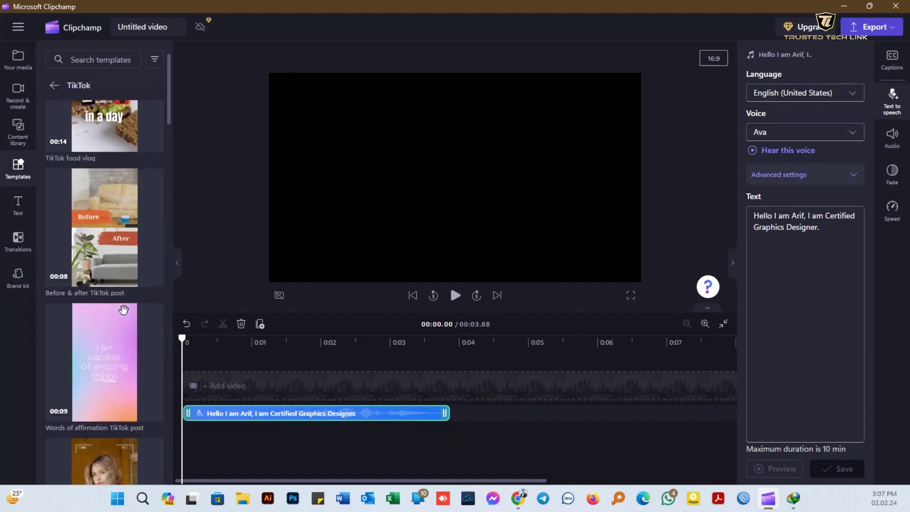
{"action": "mouse_move", "coordinate": [120, 331]}
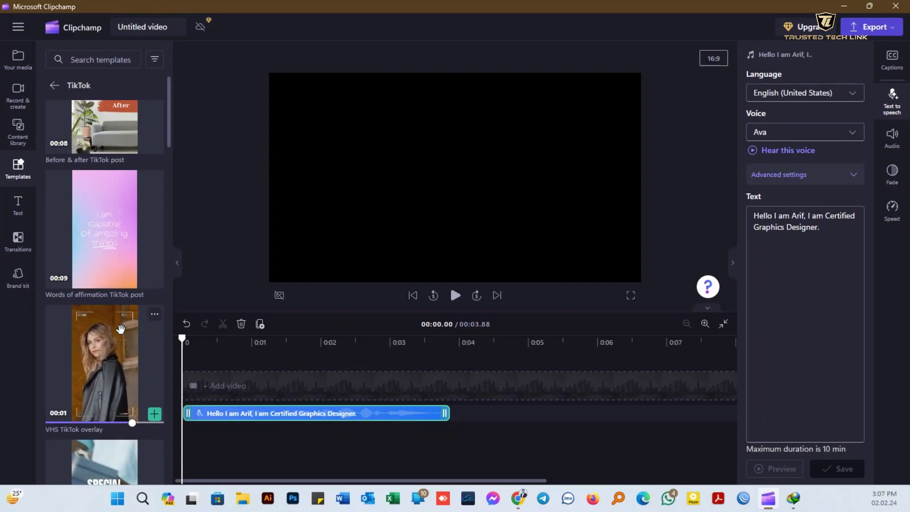
{"action": "scroll", "coordinate": [118, 327], "scroll_direction": "down", "scroll_amount": 5}
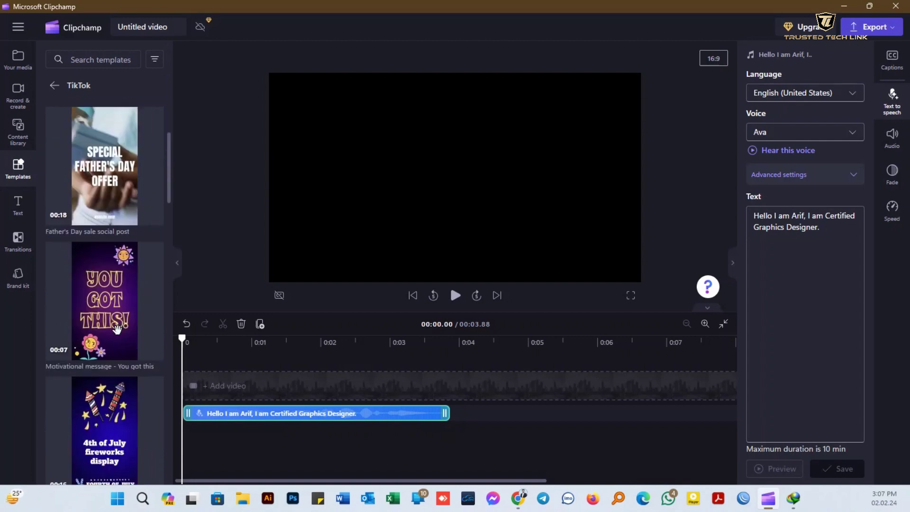
{"action": "scroll", "coordinate": [115, 325], "scroll_direction": "down", "scroll_amount": 2}
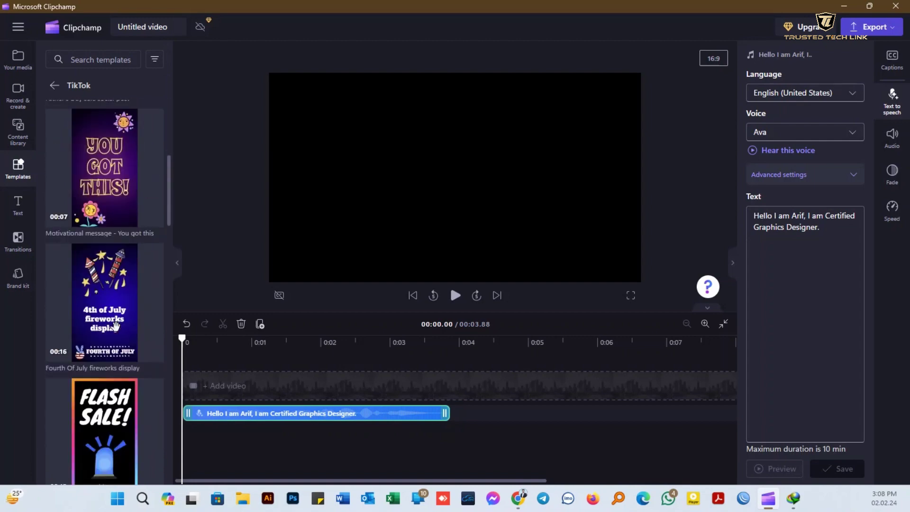
{"action": "left_click", "coordinate": [24, 211]}
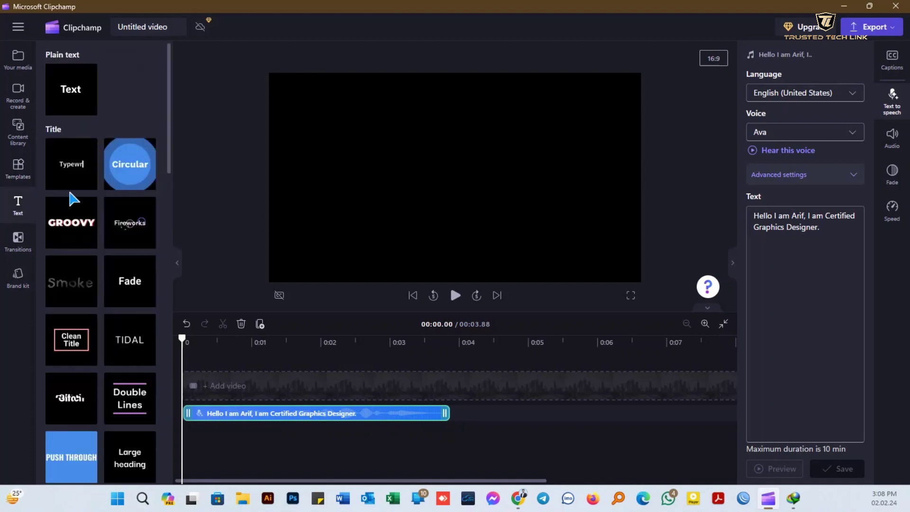
{"action": "scroll", "coordinate": [77, 187], "scroll_direction": "down", "scroll_amount": 1}
{"action": "scroll", "coordinate": [78, 189], "scroll_direction": "down", "scroll_amount": 1}
{"action": "scroll", "coordinate": [80, 194], "scroll_direction": "down", "scroll_amount": 3}
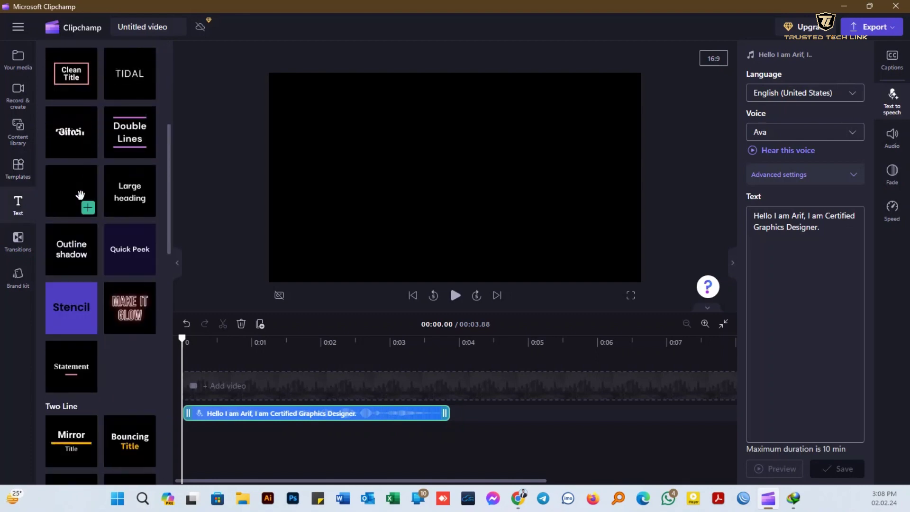
{"action": "scroll", "coordinate": [80, 194], "scroll_direction": "down", "scroll_amount": 3}
{"action": "scroll", "coordinate": [81, 195], "scroll_direction": "down", "scroll_amount": 1}
{"action": "scroll", "coordinate": [81, 196], "scroll_direction": "down", "scroll_amount": 4}
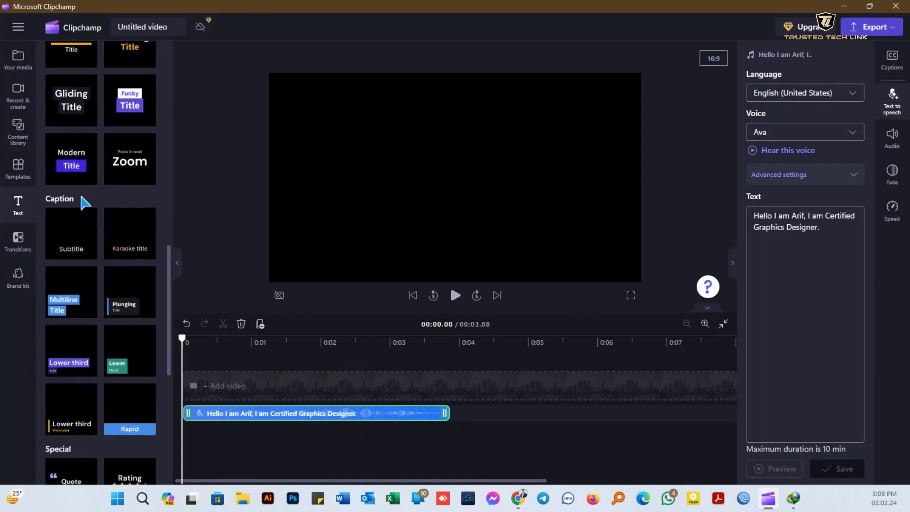
{"action": "mouse_move", "coordinate": [72, 160]}
{"action": "mouse_move", "coordinate": [139, 156]}
{"action": "scroll", "coordinate": [120, 251], "scroll_direction": "down", "scroll_amount": 5}
{"action": "scroll", "coordinate": [73, 209], "scroll_direction": "down", "scroll_amount": 2}
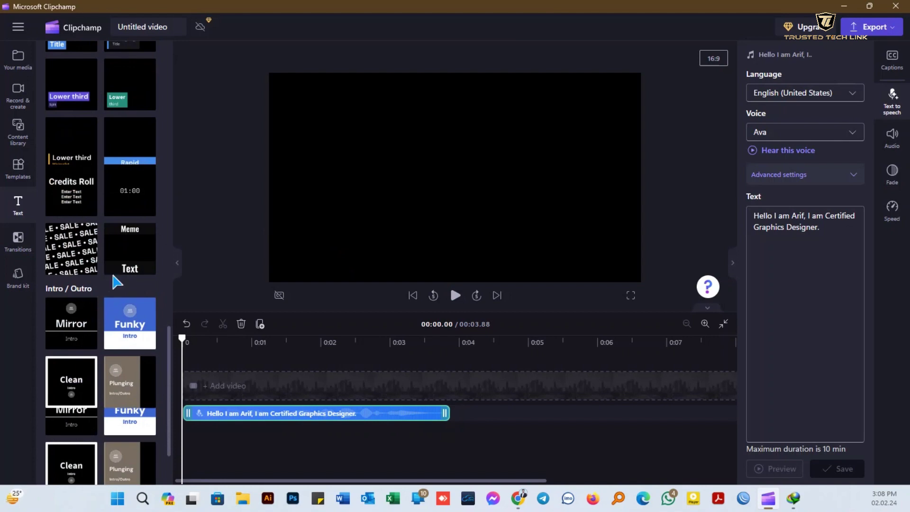
{"action": "scroll", "coordinate": [112, 273], "scroll_direction": "up", "scroll_amount": 5}
{"action": "scroll", "coordinate": [112, 274], "scroll_direction": "up", "scroll_amount": 2}
{"action": "scroll", "coordinate": [114, 275], "scroll_direction": "up", "scroll_amount": 5}
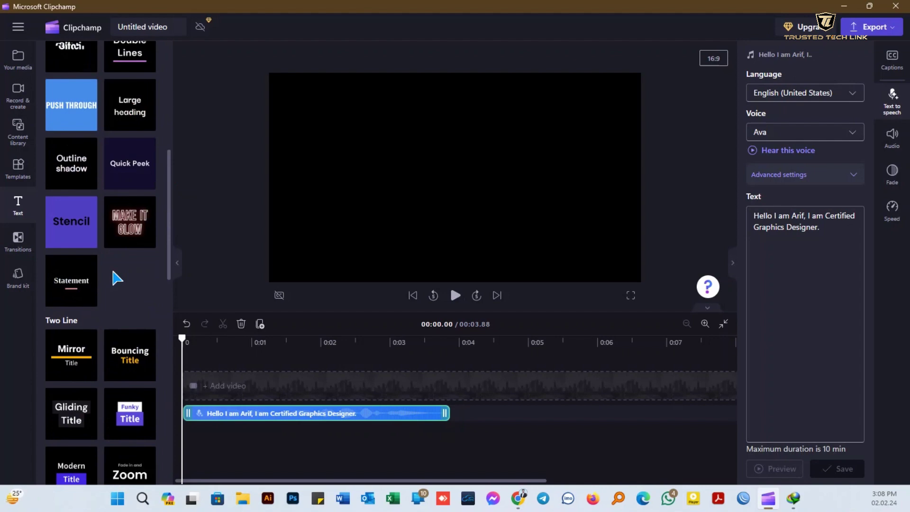
{"action": "scroll", "coordinate": [136, 221], "scroll_direction": "up", "scroll_amount": 7}
{"action": "scroll", "coordinate": [136, 221], "scroll_direction": "up", "scroll_amount": 1}
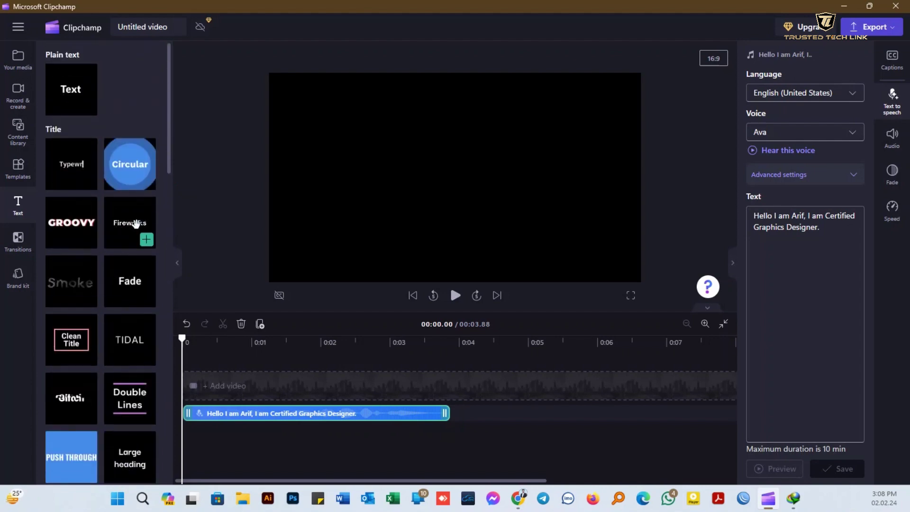
{"action": "scroll", "coordinate": [136, 223], "scroll_direction": "down", "scroll_amount": 4}
{"action": "scroll", "coordinate": [136, 222], "scroll_direction": "down", "scroll_amount": 4}
{"action": "scroll", "coordinate": [136, 223], "scroll_direction": "up", "scroll_amount": 9}
{"action": "mouse_move", "coordinate": [69, 104]}
{"action": "mouse_move", "coordinate": [65, 213]}
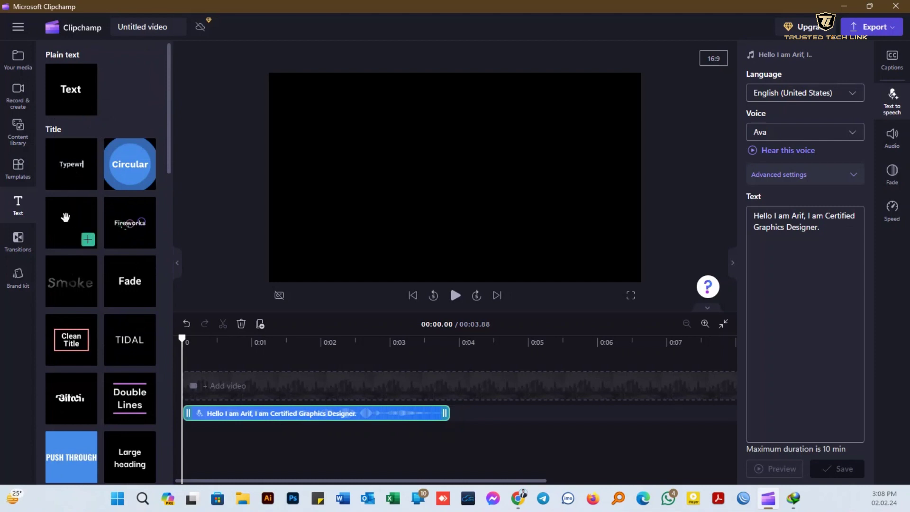
Add the GROOVY title, size it to about one second, and preview it from the start
{"action": "left_click", "coordinate": [88, 241]}
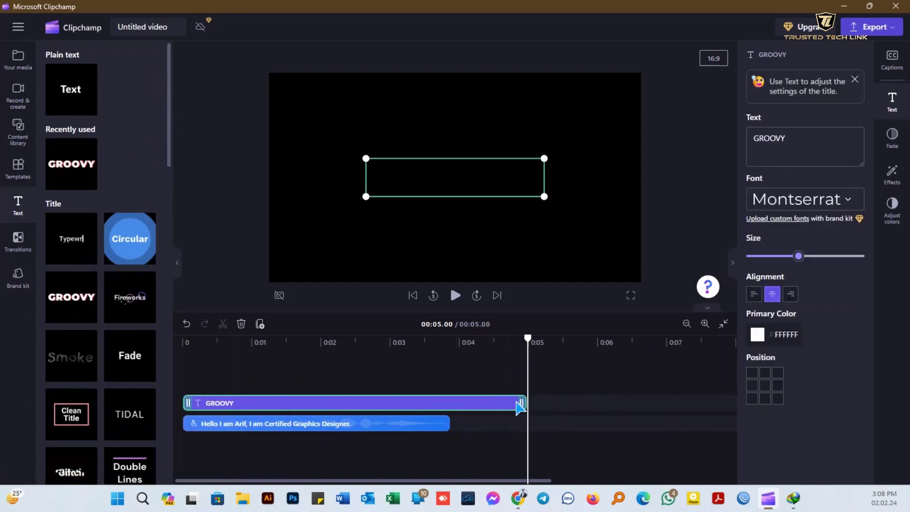
{"action": "left_click_drag", "start_coordinate": [521, 402], "coordinate": [206, 395]}
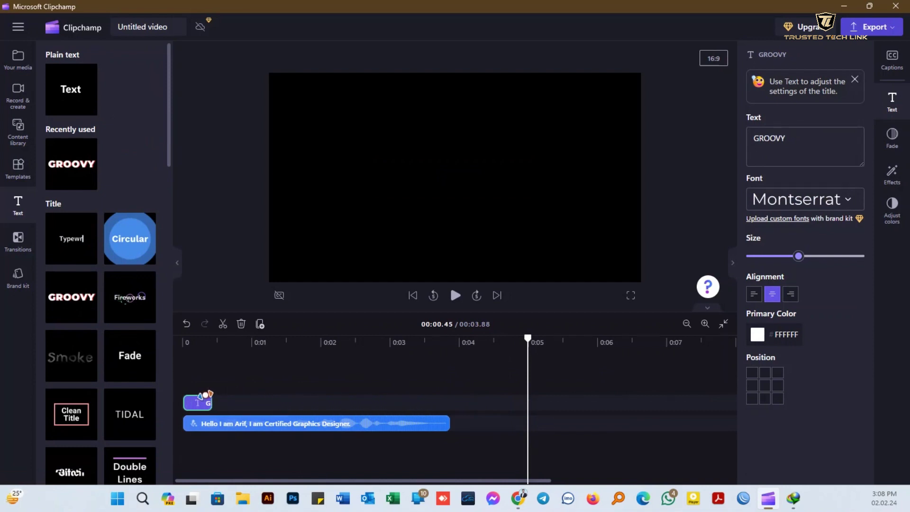
{"action": "left_click_drag", "start_coordinate": [192, 341], "coordinate": [174, 336]}
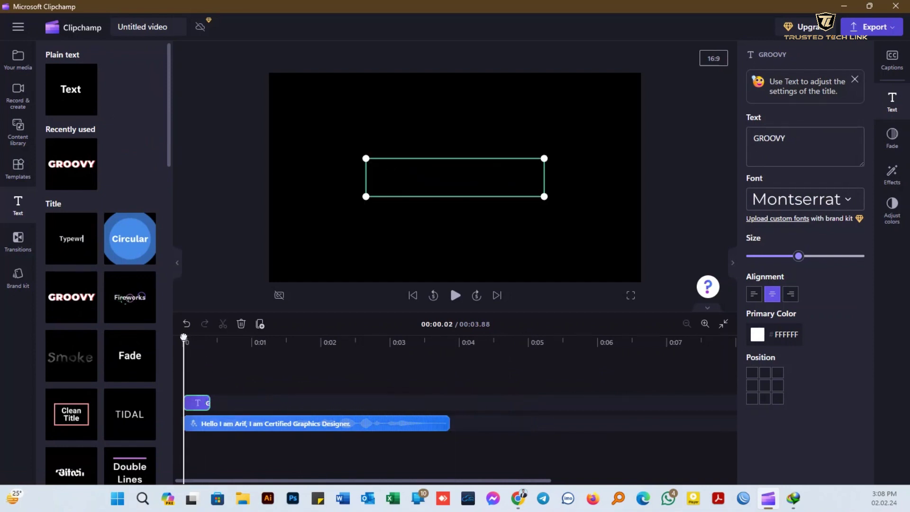
{"action": "left_click", "coordinate": [455, 295]}
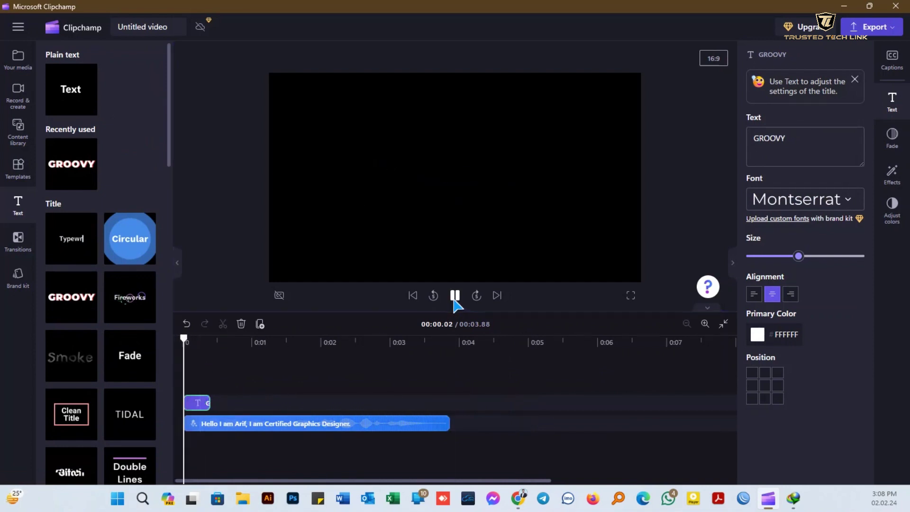
{"action": "left_click", "coordinate": [455, 295]}
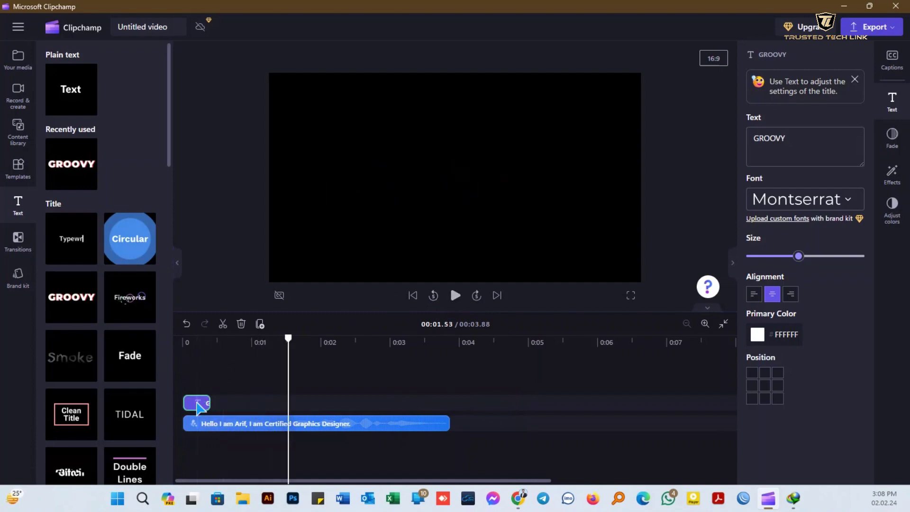
{"action": "left_click_drag", "start_coordinate": [210, 403], "coordinate": [259, 402]}
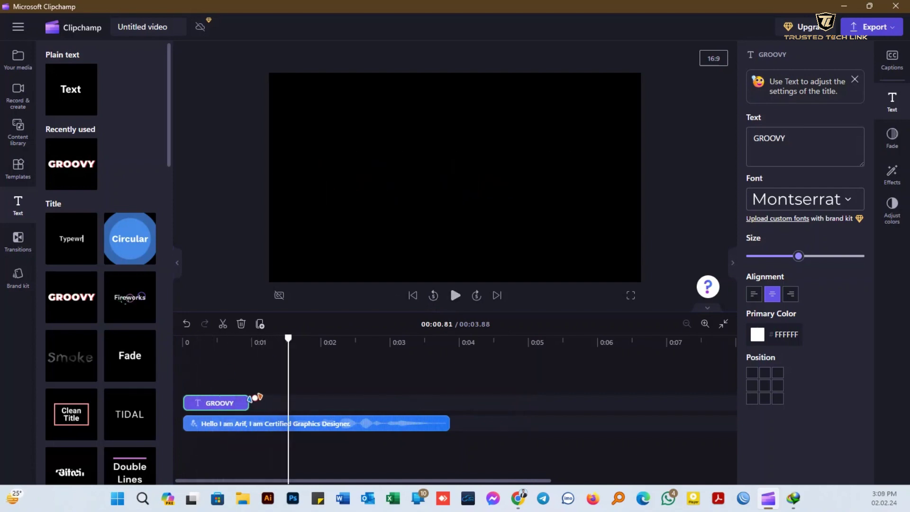
{"action": "left_click_drag", "start_coordinate": [289, 339], "coordinate": [182, 339]}
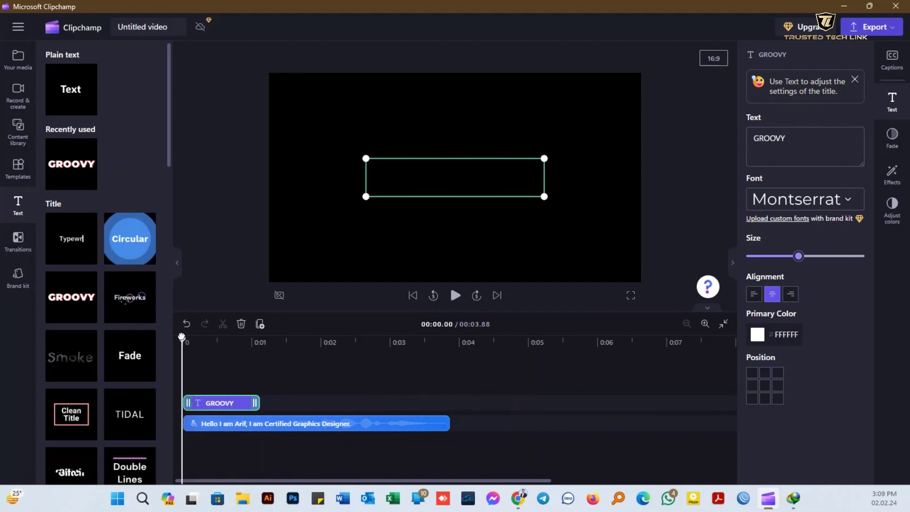
{"action": "left_click", "coordinate": [455, 296]}
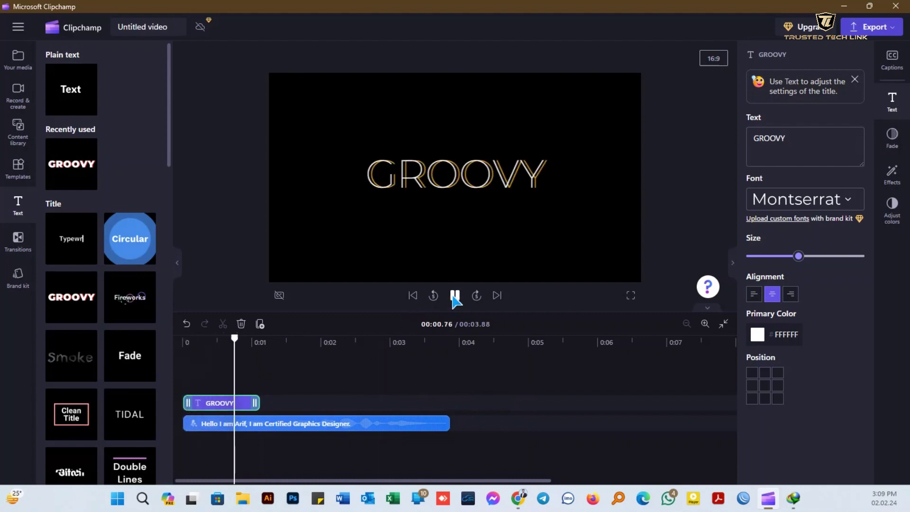
{"action": "left_click", "coordinate": [455, 295]}
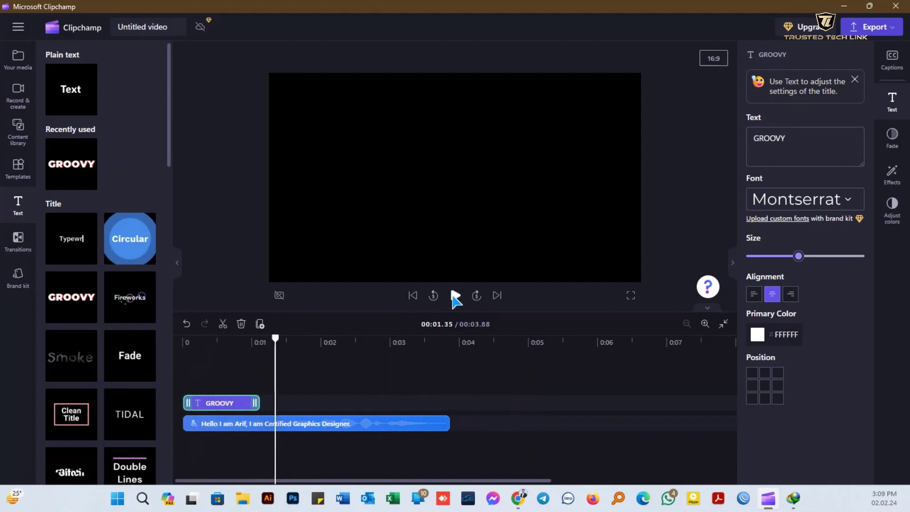
Show the Transitions library to browse Cross fade, Digital glitch, Barn doors and others
{"action": "left_click", "coordinate": [28, 237]}
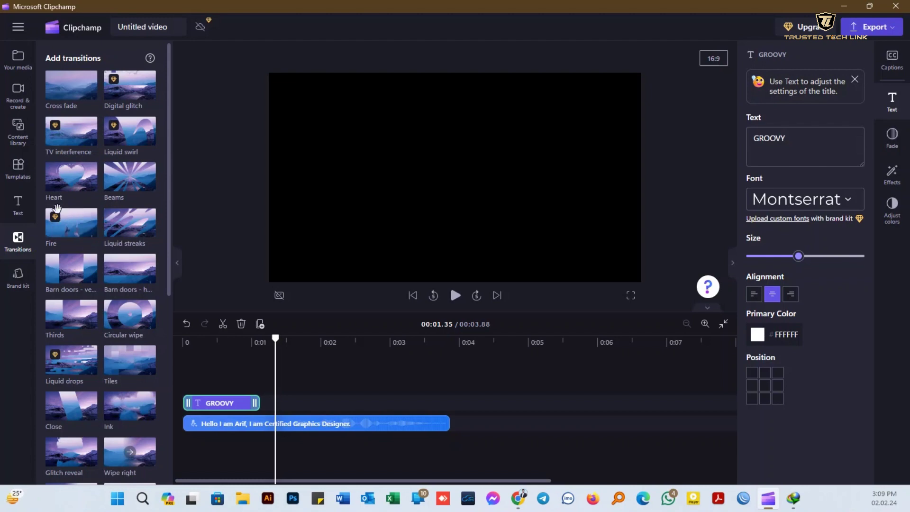
{"action": "mouse_move", "coordinate": [57, 221]}
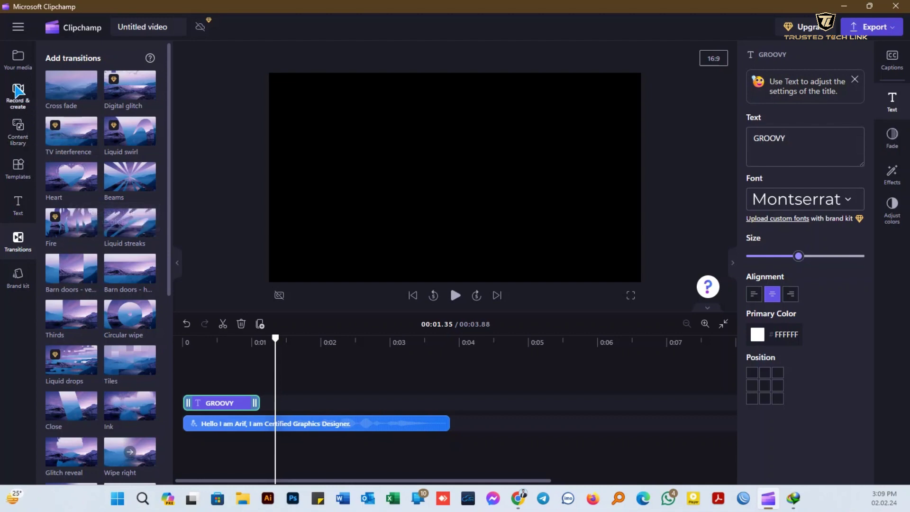
Switch to Your media and open the Import media file picker
{"action": "left_click", "coordinate": [18, 66]}
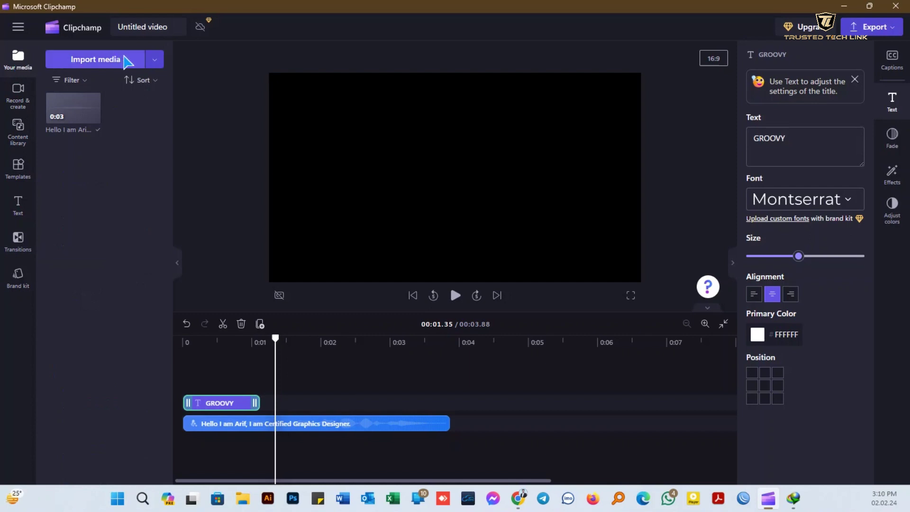
{"action": "left_click", "coordinate": [98, 62]}
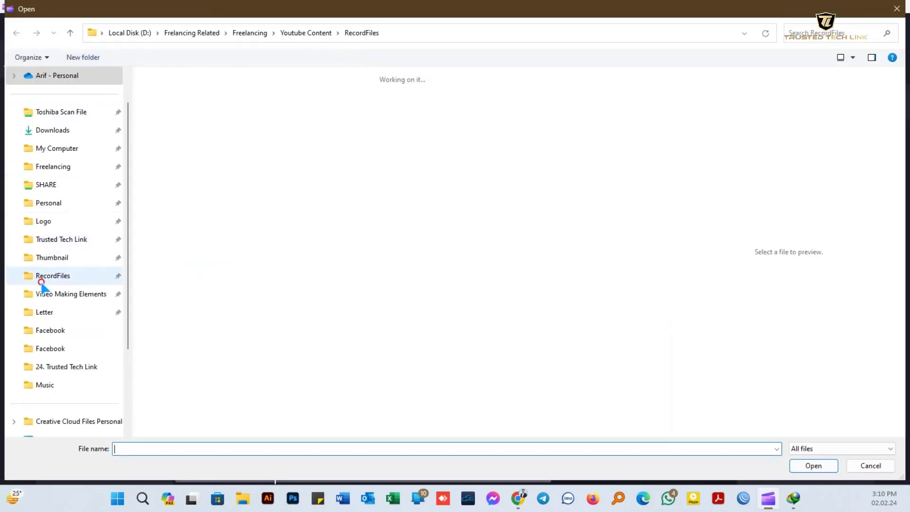
Box-select the four older pexels videos in RecordFiles and import them
{"action": "left_click", "coordinate": [42, 280]}
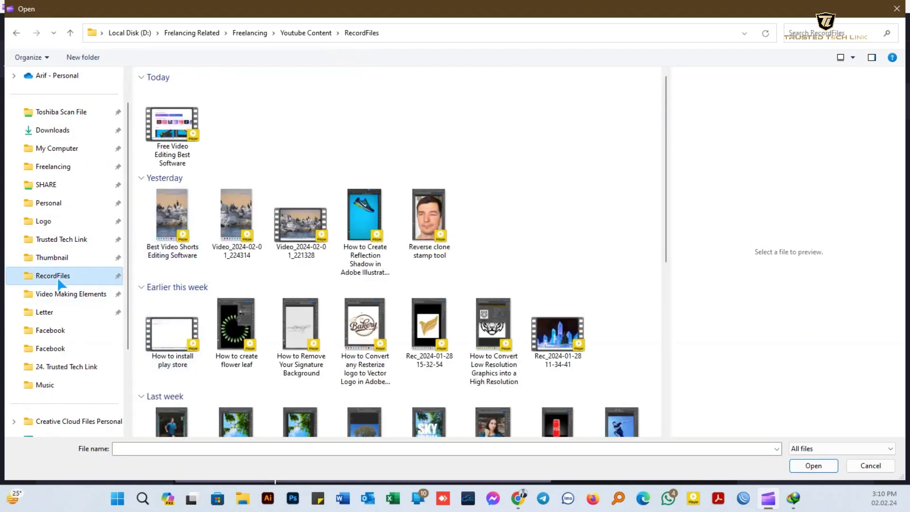
{"action": "left_click", "coordinate": [55, 133]}
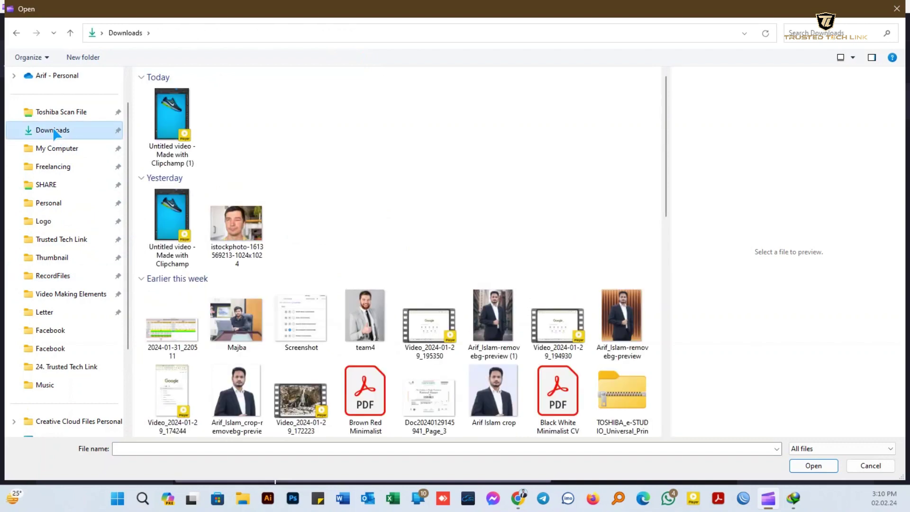
{"action": "left_click", "coordinate": [52, 275]}
{"action": "scroll", "coordinate": [384, 332], "scroll_direction": "down", "scroll_amount": 7}
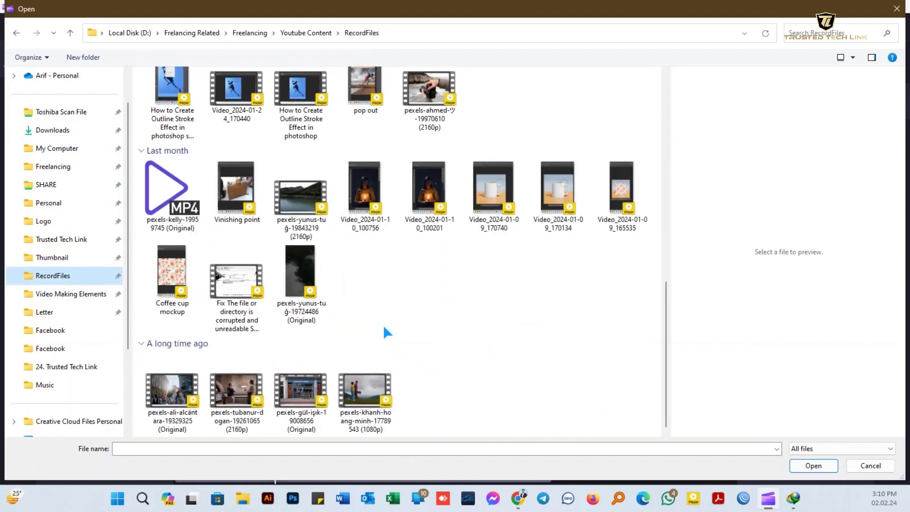
{"action": "left_click_drag", "start_coordinate": [445, 397], "coordinate": [203, 399]}
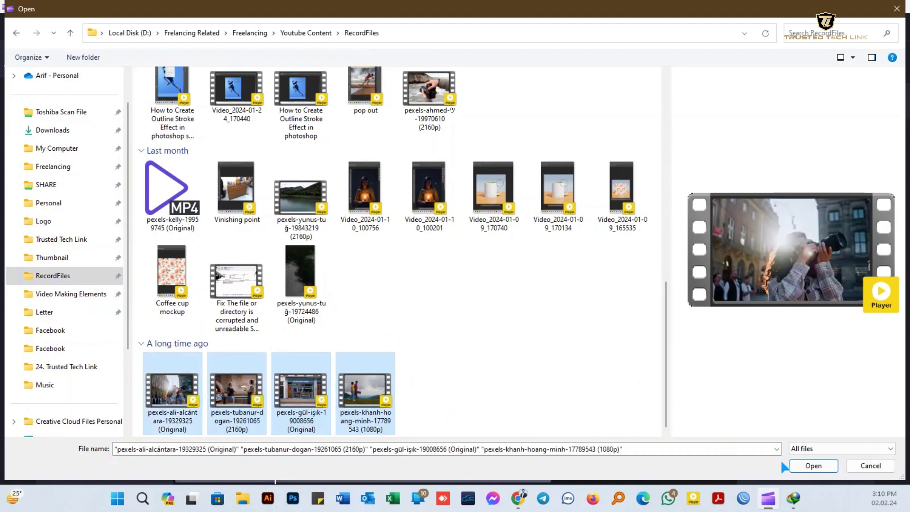
{"action": "left_click", "coordinate": [813, 465]}
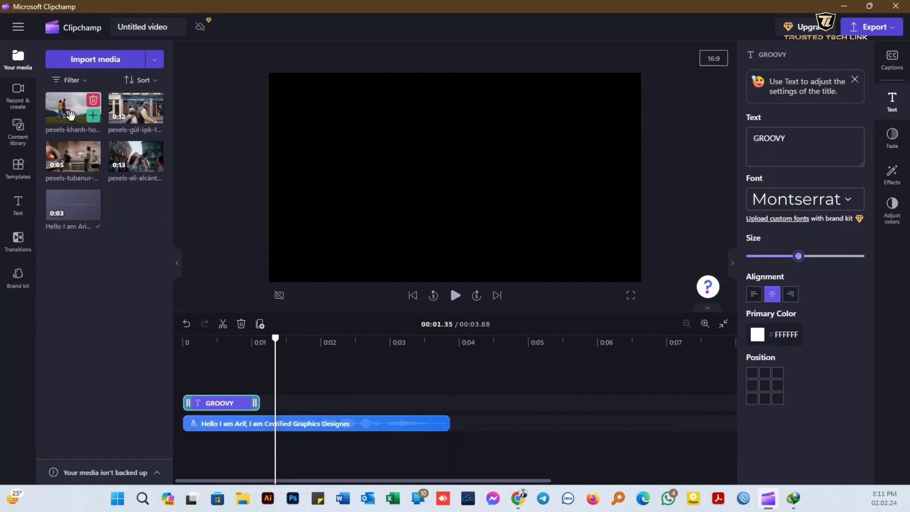
Place the 17-second pexels-khanh-hoang-minh hilltop couple clip at the start of the timeline, then zoom out
{"action": "left_click_drag", "start_coordinate": [61, 116], "coordinate": [219, 445]}
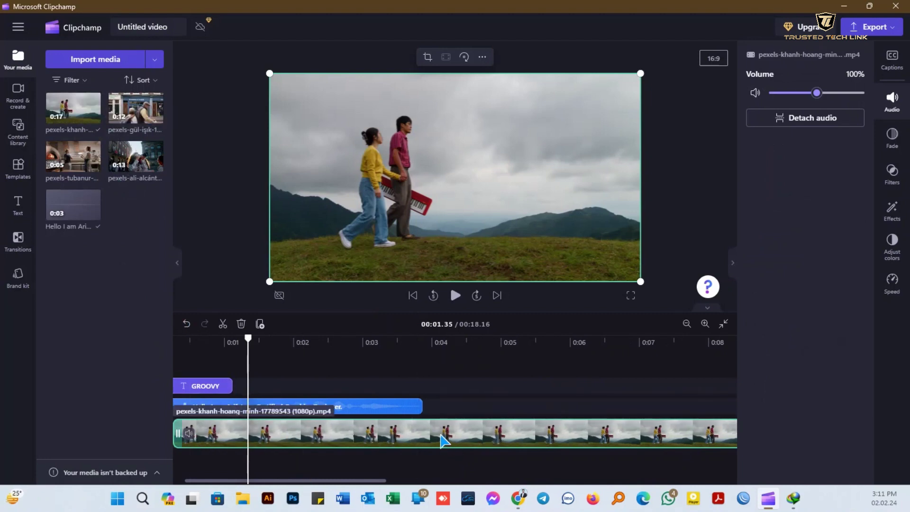
{"action": "scroll", "coordinate": [440, 440], "scroll_direction": "down", "scroll_amount": 1}
{"action": "scroll", "coordinate": [441, 440], "scroll_direction": "down", "scroll_amount": 1}
{"action": "scroll", "coordinate": [441, 440], "scroll_direction": "down", "scroll_amount": 1}
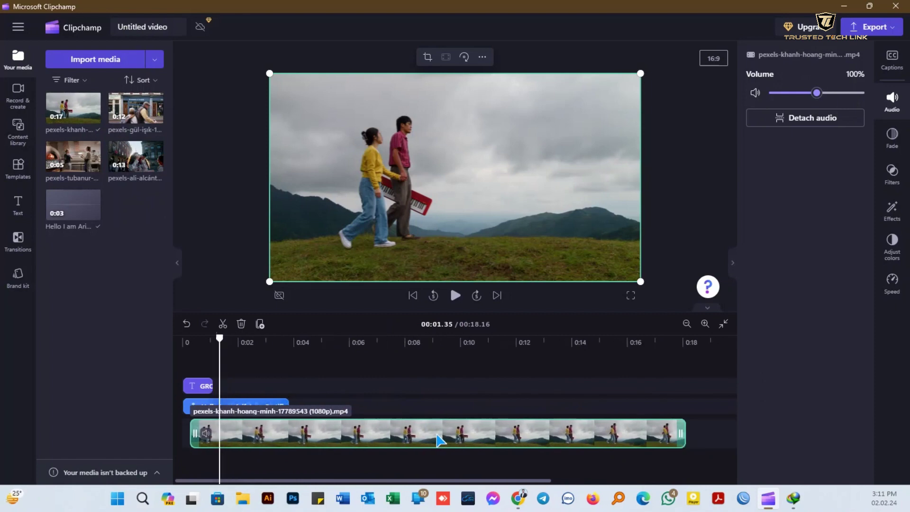
{"action": "scroll", "coordinate": [440, 440], "scroll_direction": "down", "scroll_amount": 1}
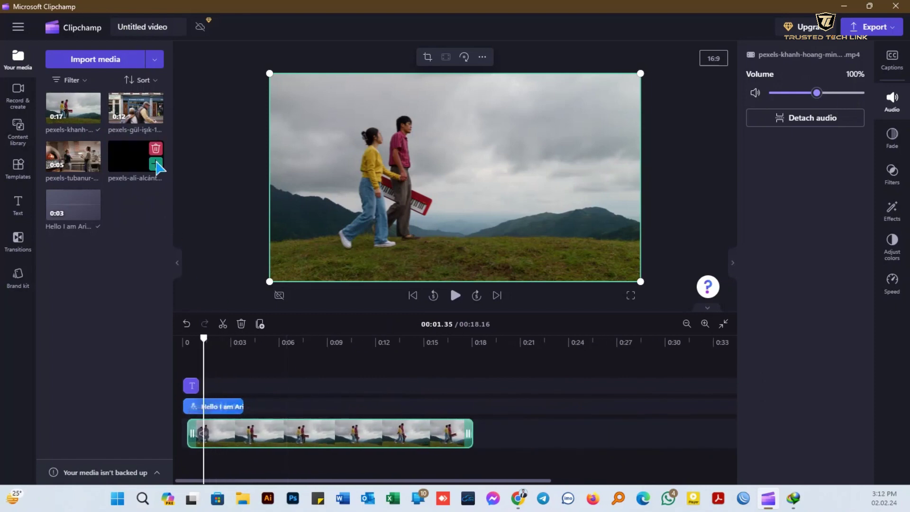
Append the street clip and then the kitchen clip after the hilltop clip on the timeline
{"action": "mouse_move", "coordinate": [128, 120]}
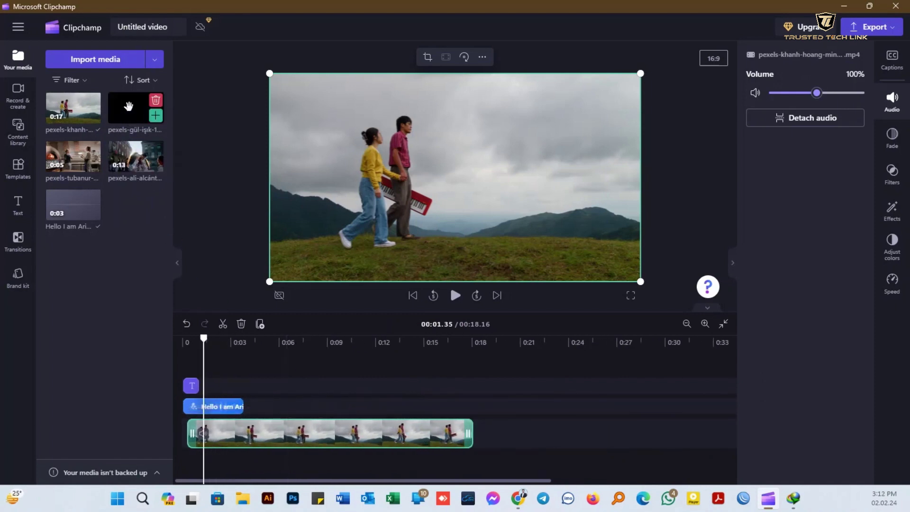
{"action": "left_click_drag", "start_coordinate": [128, 106], "coordinate": [495, 432]}
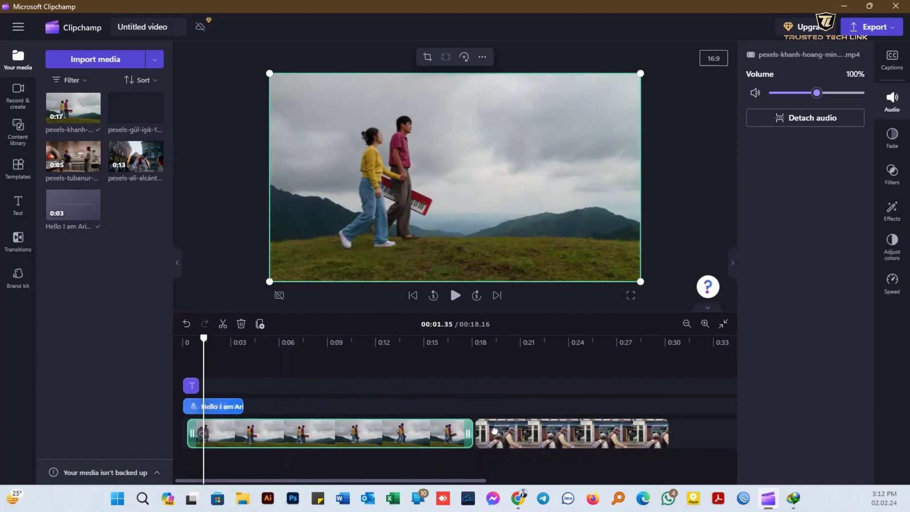
{"action": "mouse_move", "coordinate": [70, 157]}
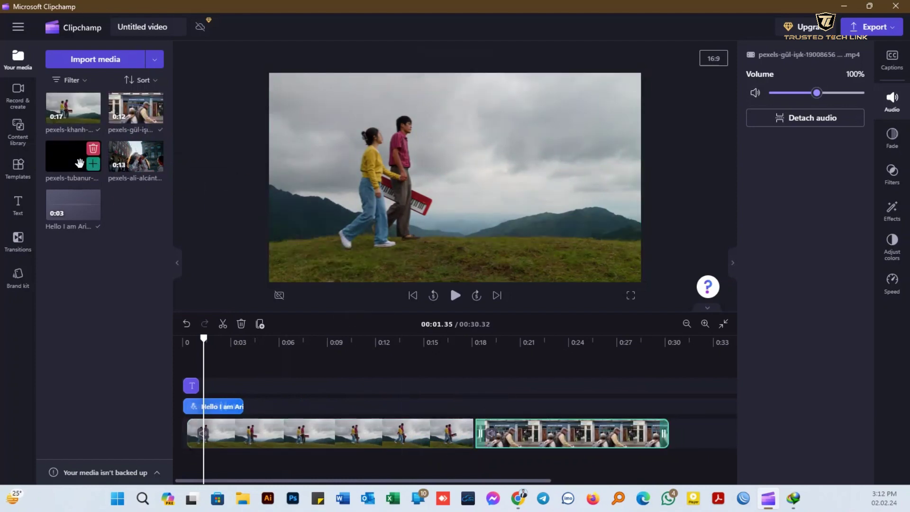
{"action": "left_click_drag", "start_coordinate": [70, 158], "coordinate": [691, 430]}
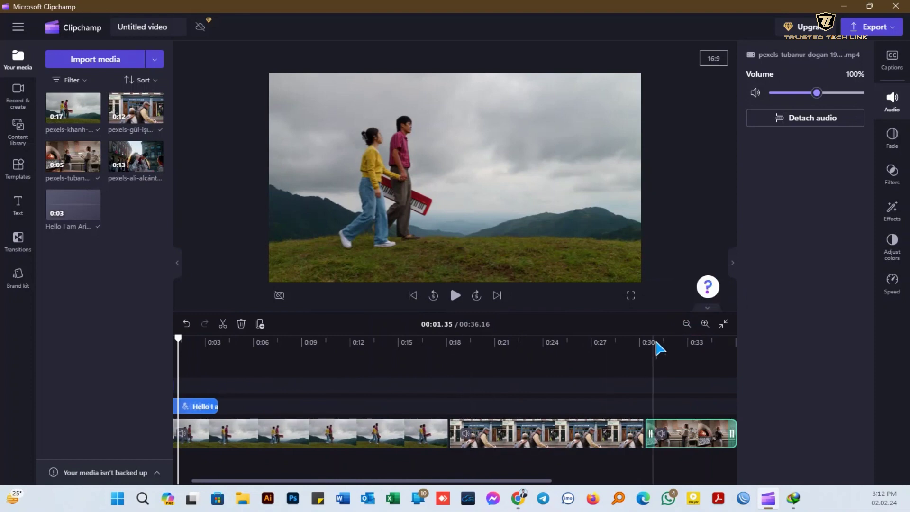
Add the fourth stock clip at the end of the sequence and play it from the start
{"action": "left_click", "coordinate": [687, 324]}
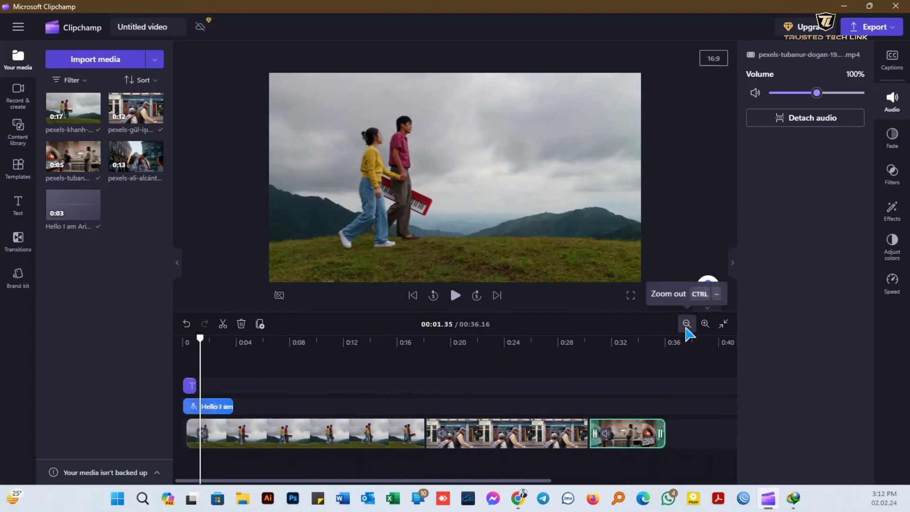
{"action": "left_click", "coordinate": [686, 325]}
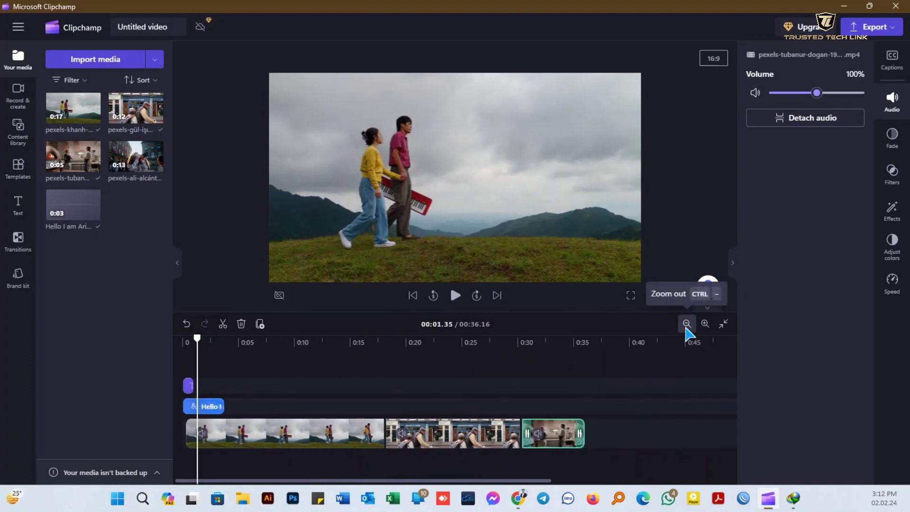
{"action": "left_click", "coordinate": [733, 263]}
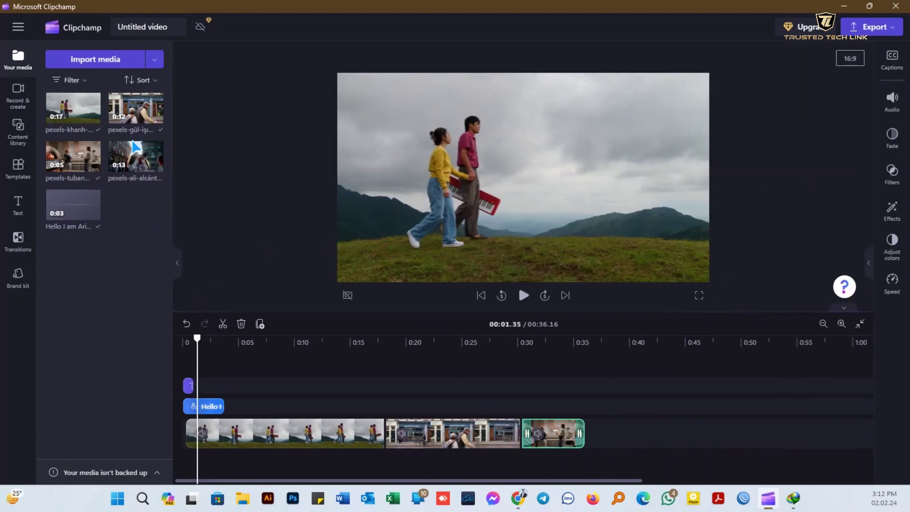
{"action": "left_click_drag", "start_coordinate": [136, 156], "coordinate": [603, 428]}
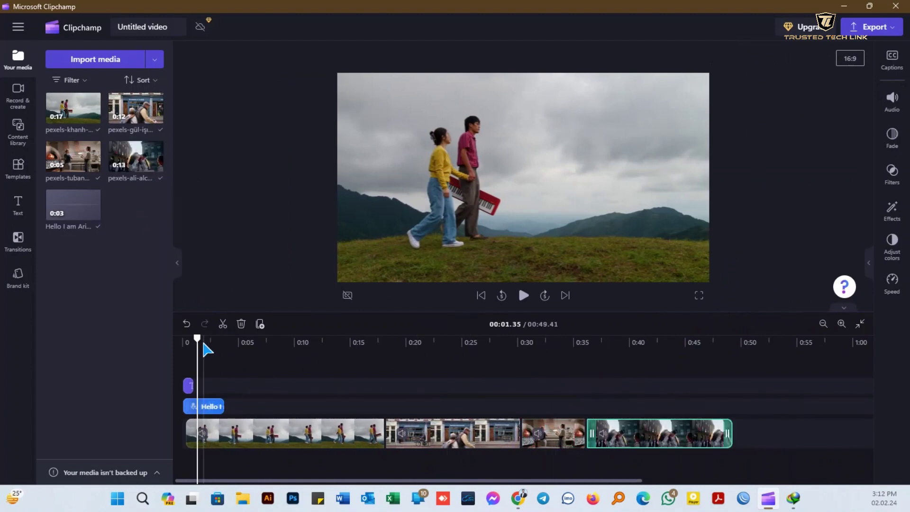
{"action": "left_click_drag", "start_coordinate": [198, 338], "coordinate": [179, 340]}
{"action": "key", "text": "space"}
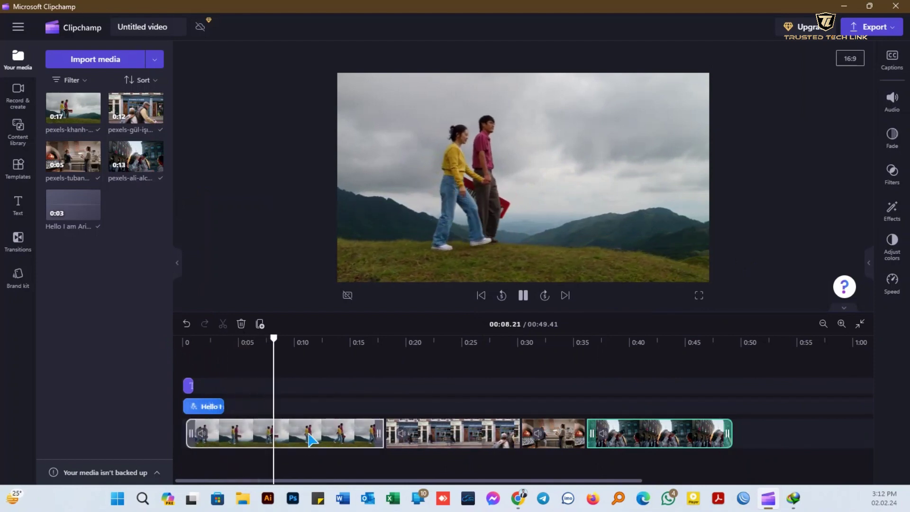
{"action": "left_click", "coordinate": [296, 443]}
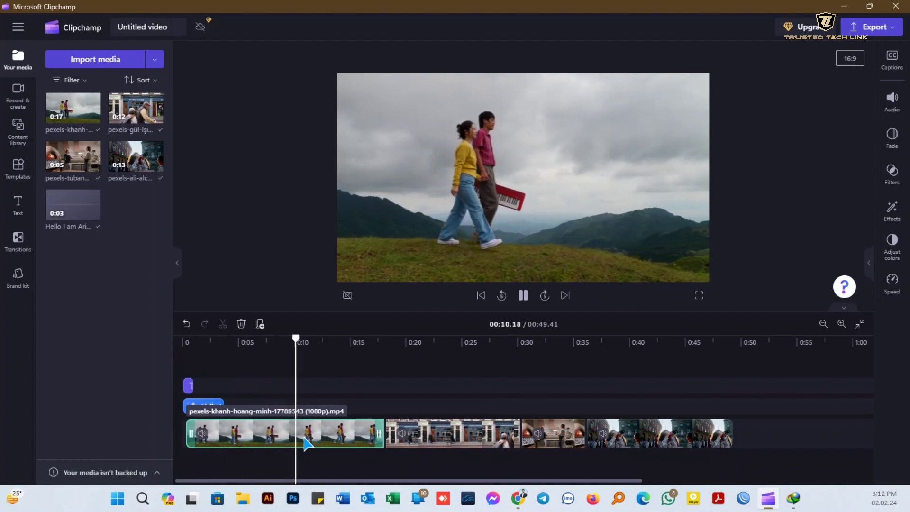
{"action": "key", "text": "space"}
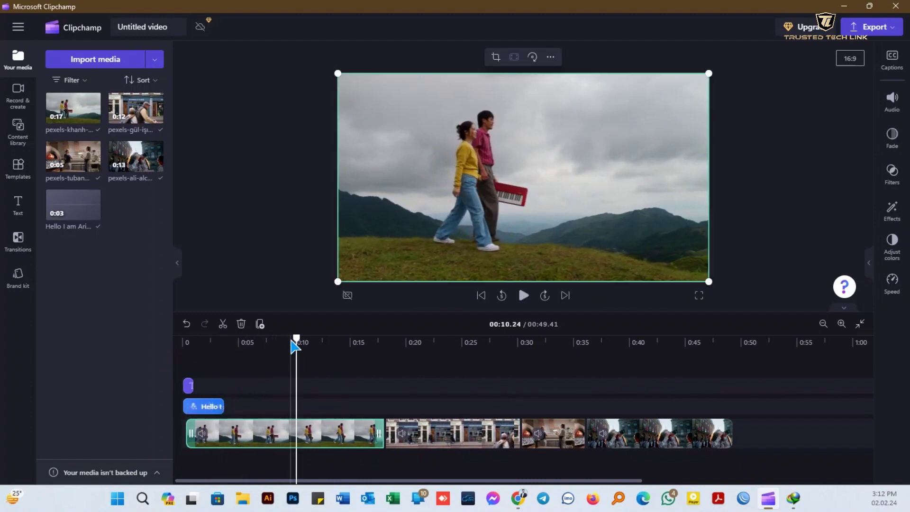
{"action": "left_click_drag", "start_coordinate": [296, 338], "coordinate": [296, 338]}
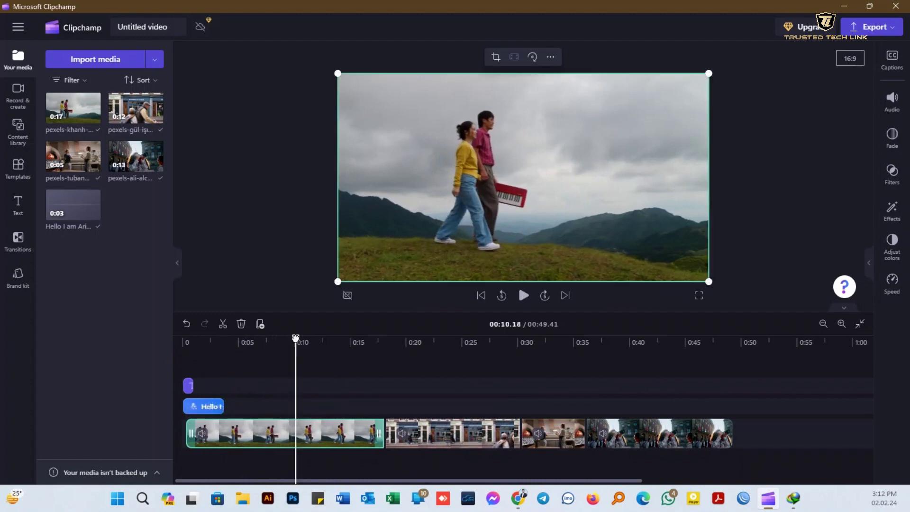
{"action": "left_click", "coordinate": [448, 439]}
{"action": "left_click_drag", "start_coordinate": [296, 338], "coordinate": [415, 349]}
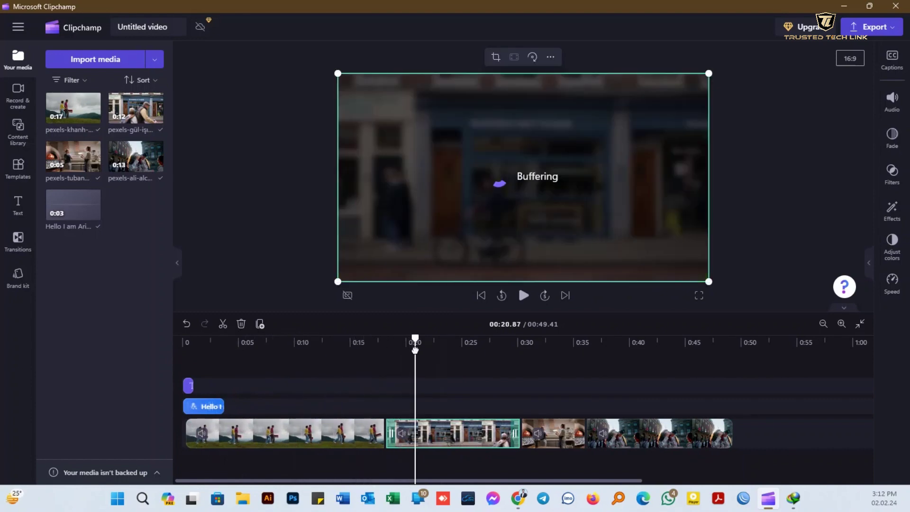
{"action": "key", "text": "space"}
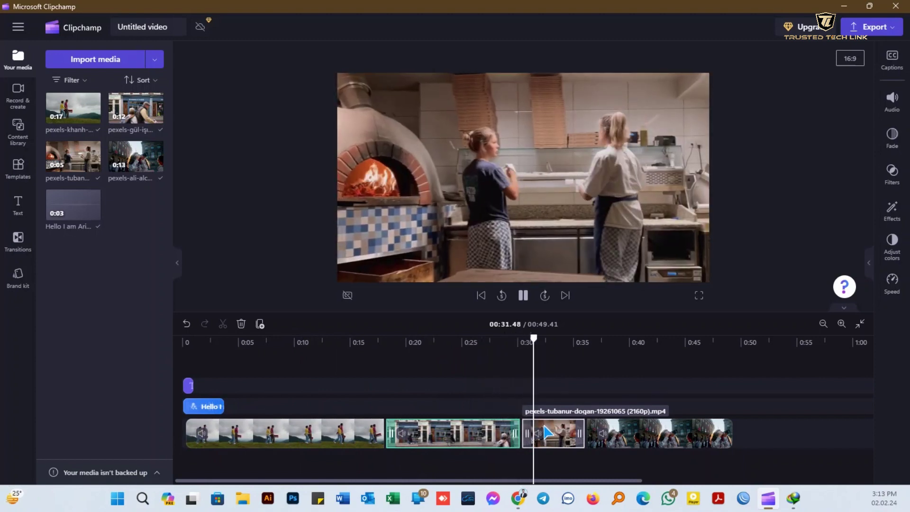
{"action": "key", "text": "space"}
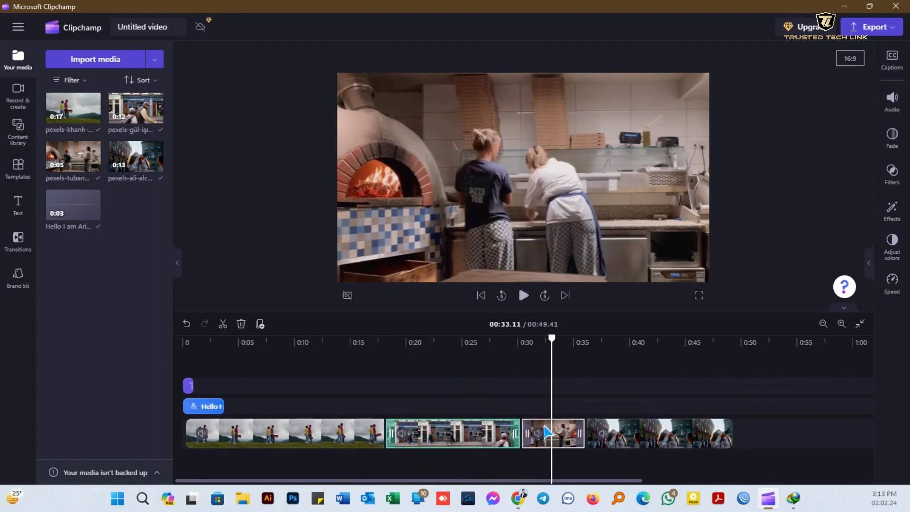
{"action": "left_click", "coordinate": [608, 435]}
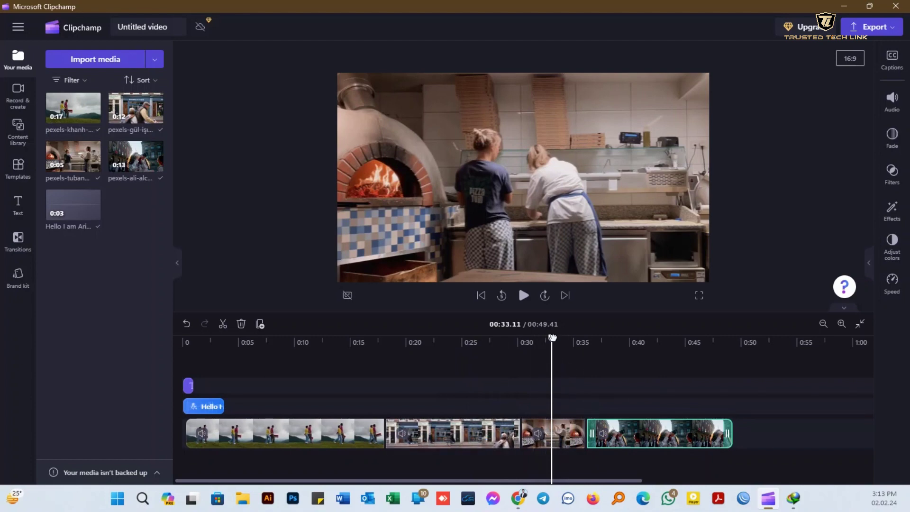
{"action": "left_click_drag", "start_coordinate": [552, 338], "coordinate": [159, 355]}
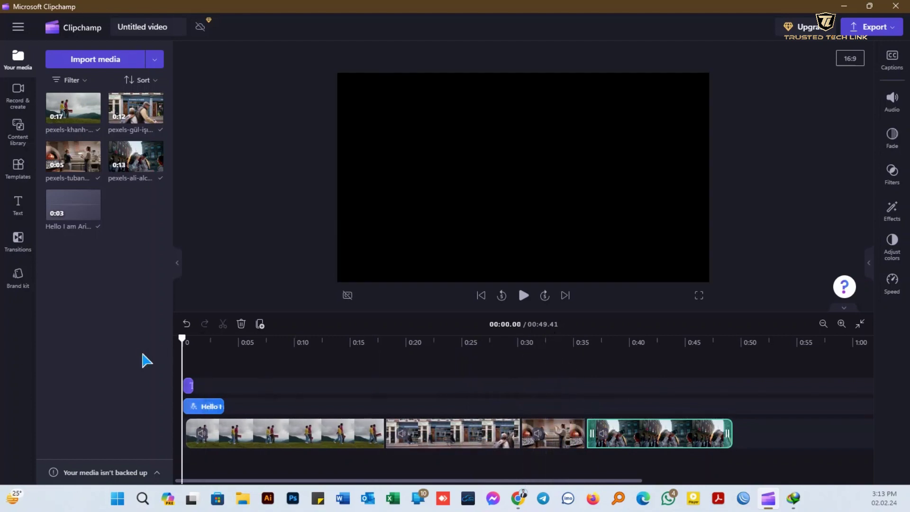
{"action": "left_click", "coordinate": [274, 436]}
{"action": "key", "text": "space"}
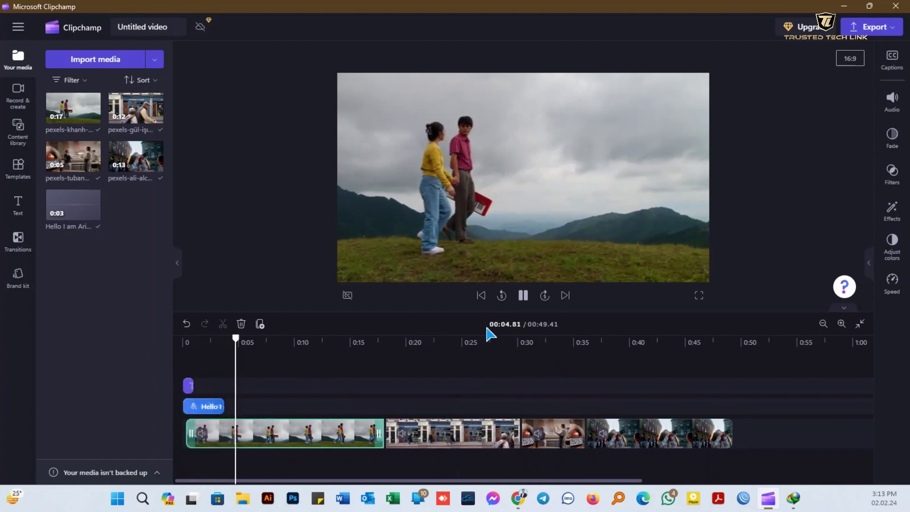
{"action": "key", "text": "space"}
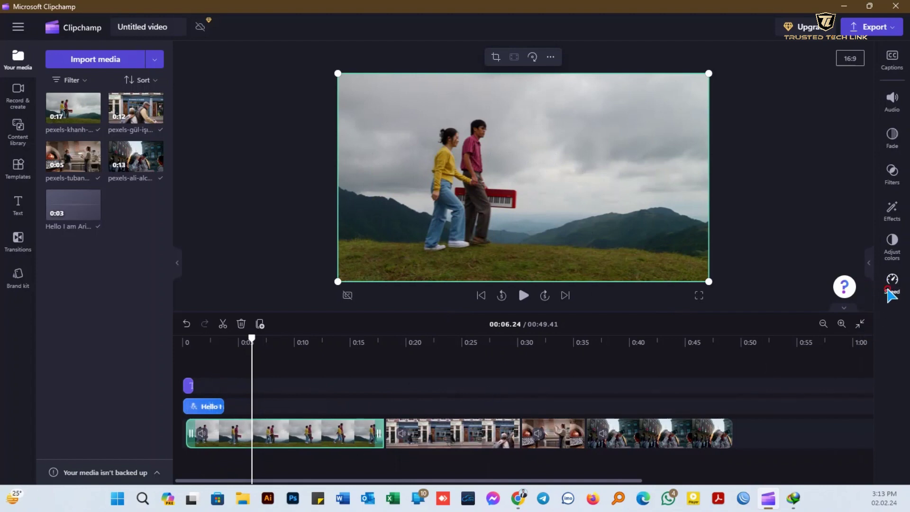
Set the first hilltop clip's speed to 1.6x
{"action": "left_click", "coordinate": [891, 287]}
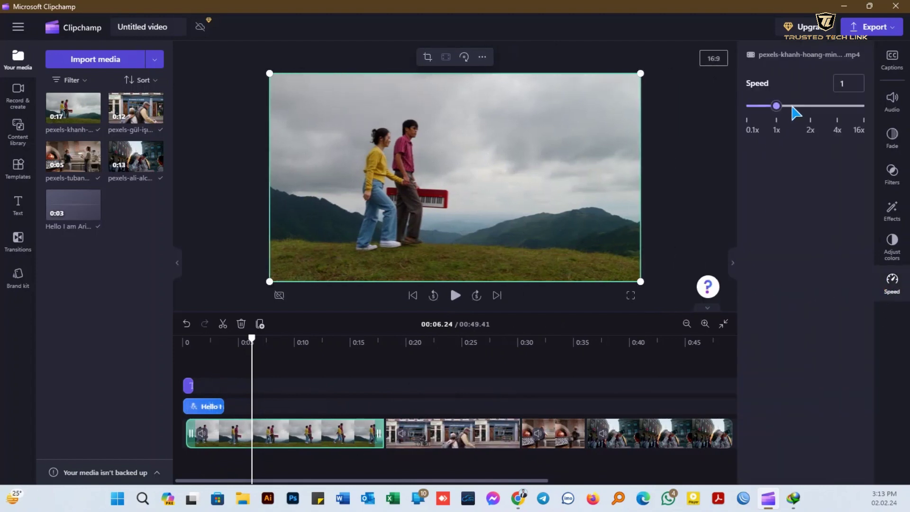
{"action": "left_click_drag", "start_coordinate": [776, 106], "coordinate": [795, 106]}
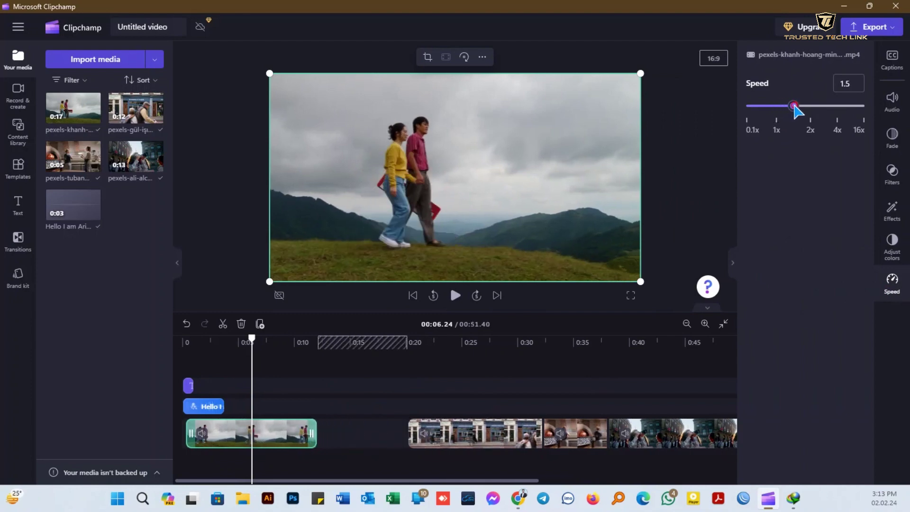
{"action": "left_click_drag", "start_coordinate": [794, 106], "coordinate": [797, 107]}
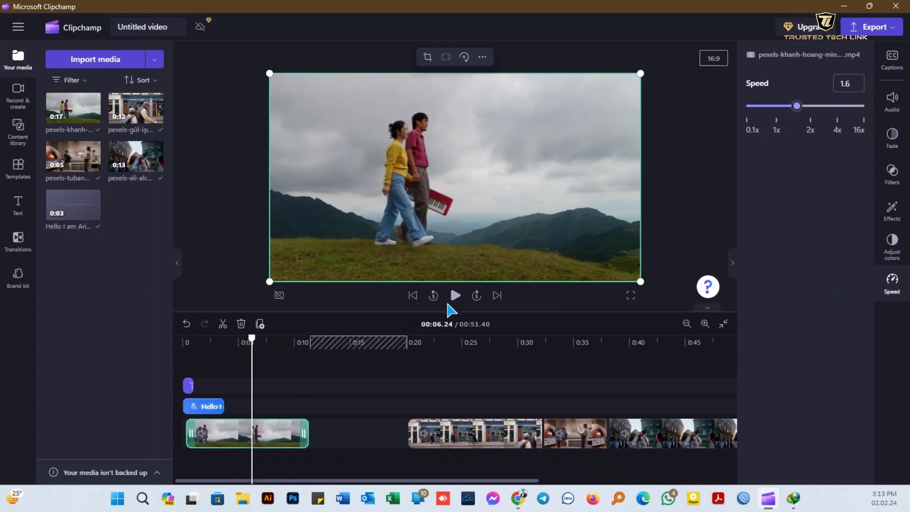
Delete the gap after the sped-up clip and replay the timeline from the beginning
{"action": "mouse_move", "coordinate": [360, 433]}
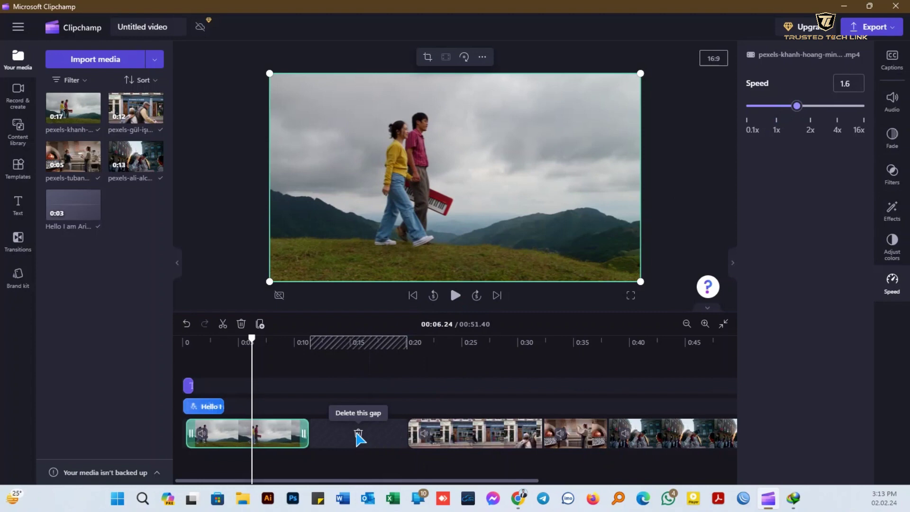
{"action": "left_click", "coordinate": [356, 433]}
{"action": "key", "text": "space"}
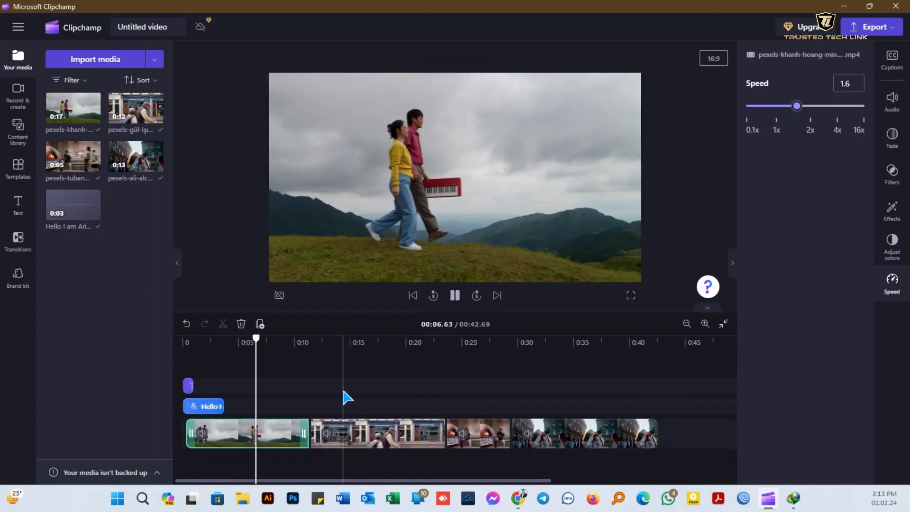
{"action": "left_click", "coordinate": [184, 340]}
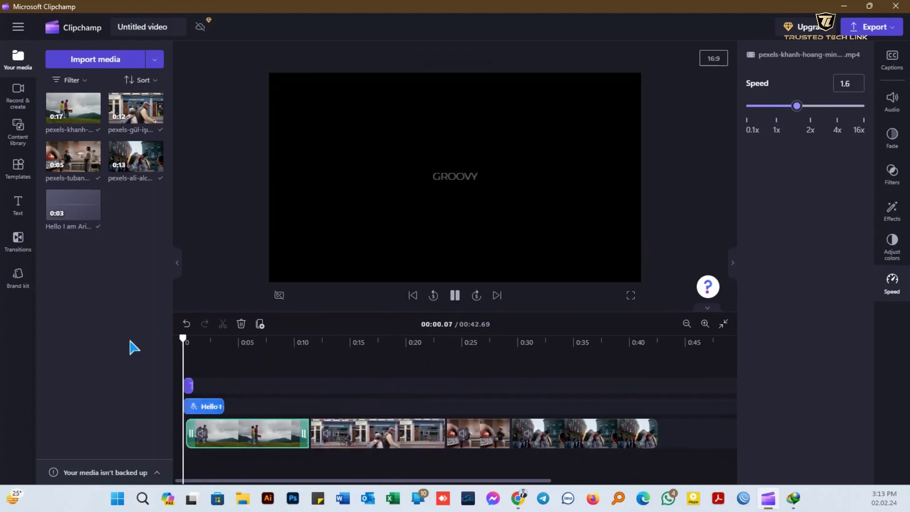
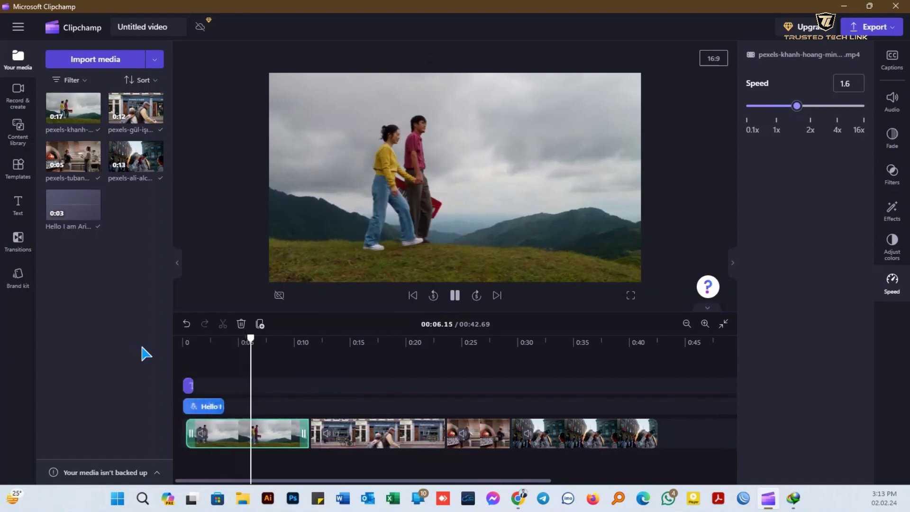
Split the first hillside clip at 00:05.60
{"action": "left_click", "coordinate": [248, 442]}
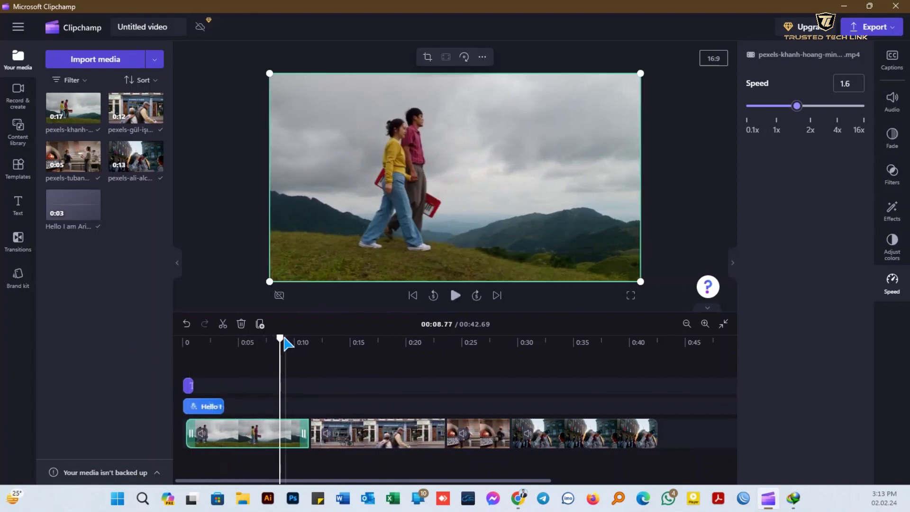
{"action": "left_click_drag", "start_coordinate": [280, 337], "coordinate": [249, 338]}
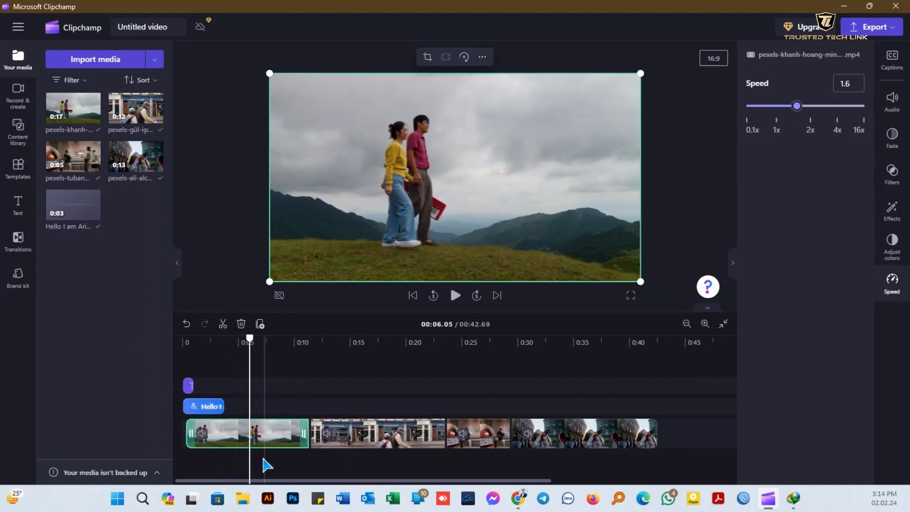
{"action": "left_click_drag", "start_coordinate": [250, 338], "coordinate": [244, 338]}
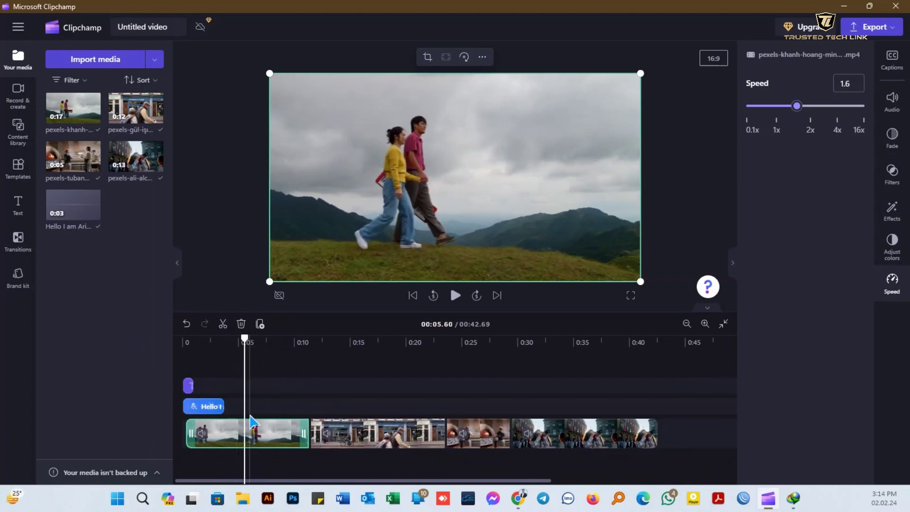
{"action": "left_click", "coordinate": [222, 324]}
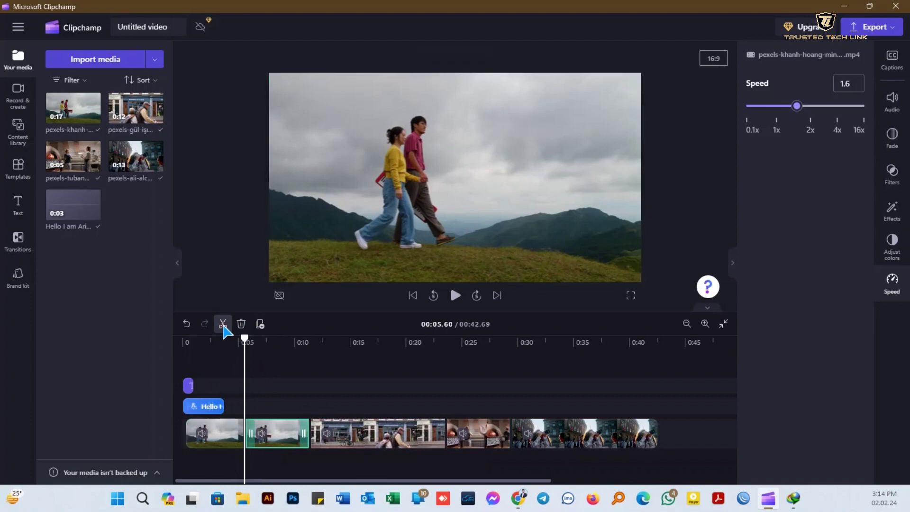
Speed the second hillside piece up to 3.25x and close the gap it leaves
{"action": "left_click_drag", "start_coordinate": [244, 339], "coordinate": [274, 339]}
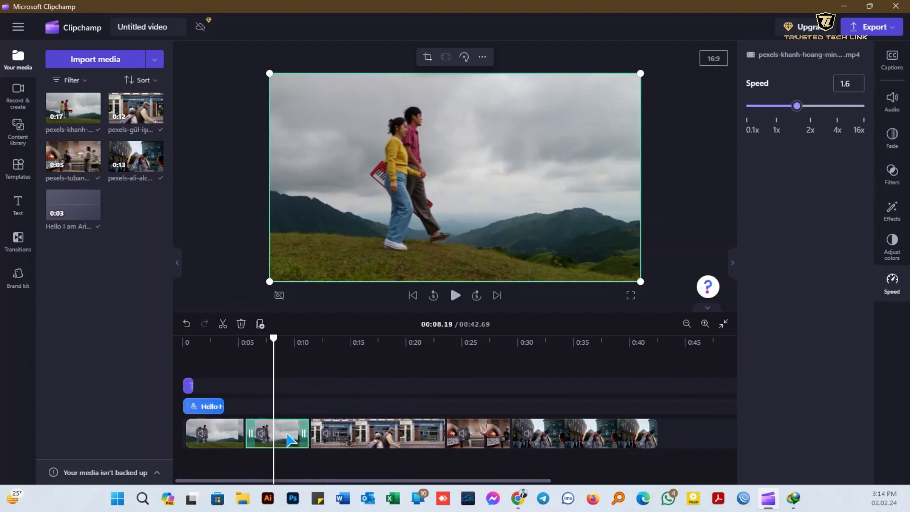
{"action": "left_click_drag", "start_coordinate": [798, 106], "coordinate": [827, 106]}
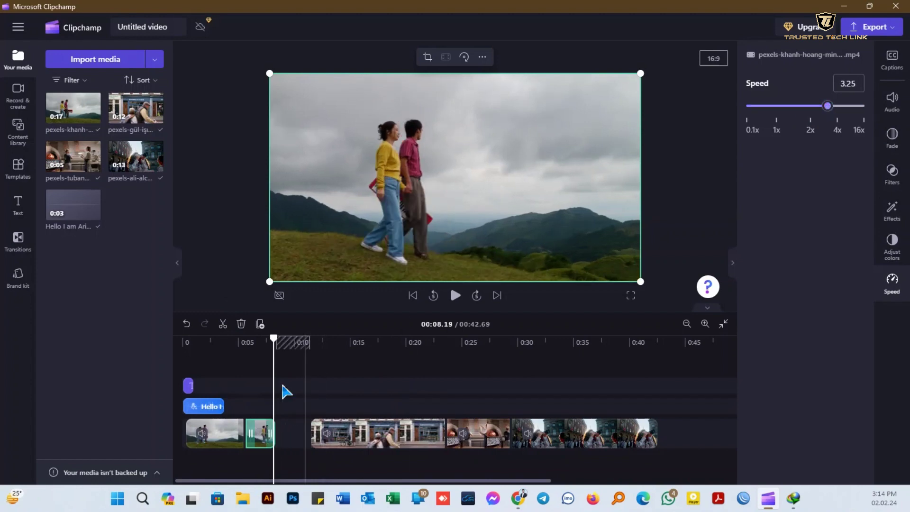
{"action": "left_click", "coordinate": [294, 433]}
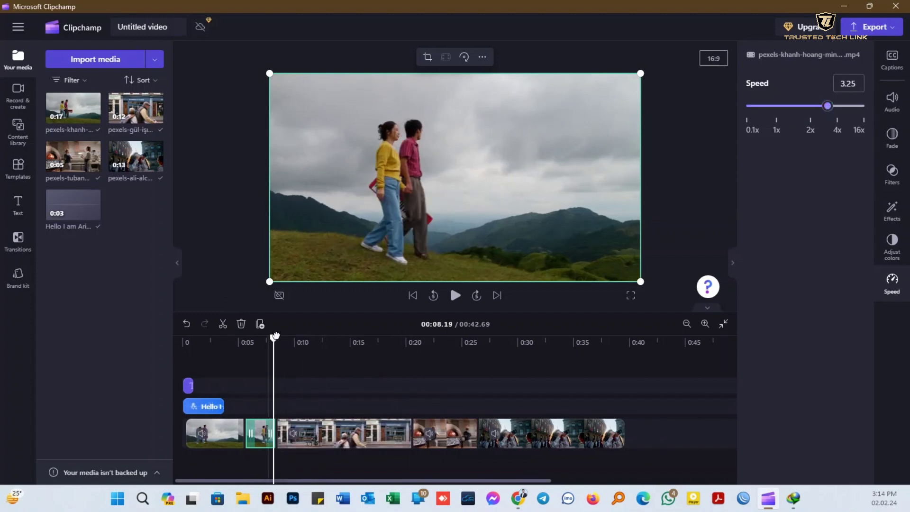
{"action": "left_click_drag", "start_coordinate": [274, 338], "coordinate": [154, 345]}
Split the bakery street clip at 0:16.07
{"action": "key", "text": "space"}
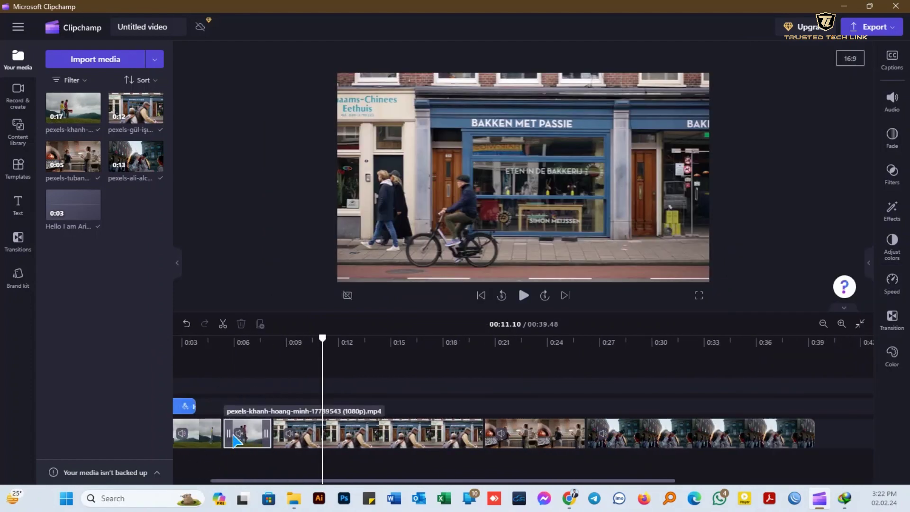
{"action": "left_click", "coordinate": [315, 430]}
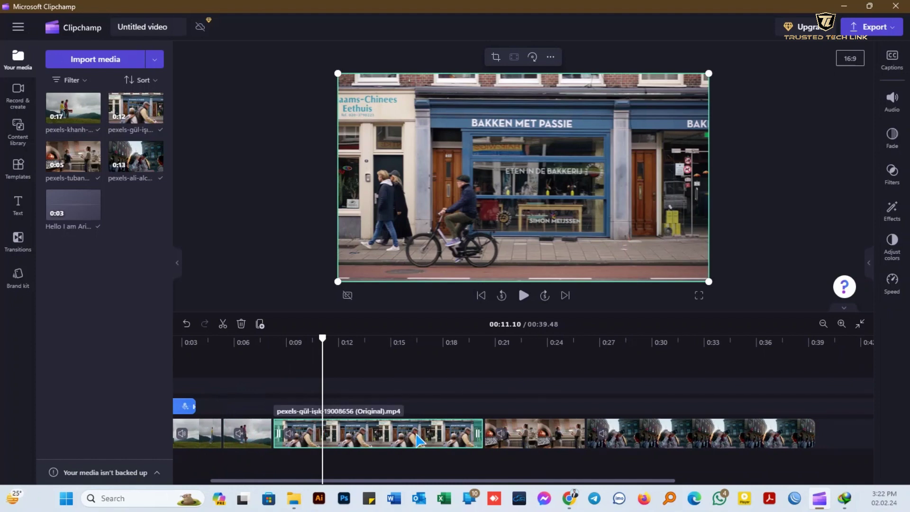
{"action": "left_click", "coordinate": [361, 344]}
{"action": "left_click_drag", "start_coordinate": [361, 338], "coordinate": [409, 338]}
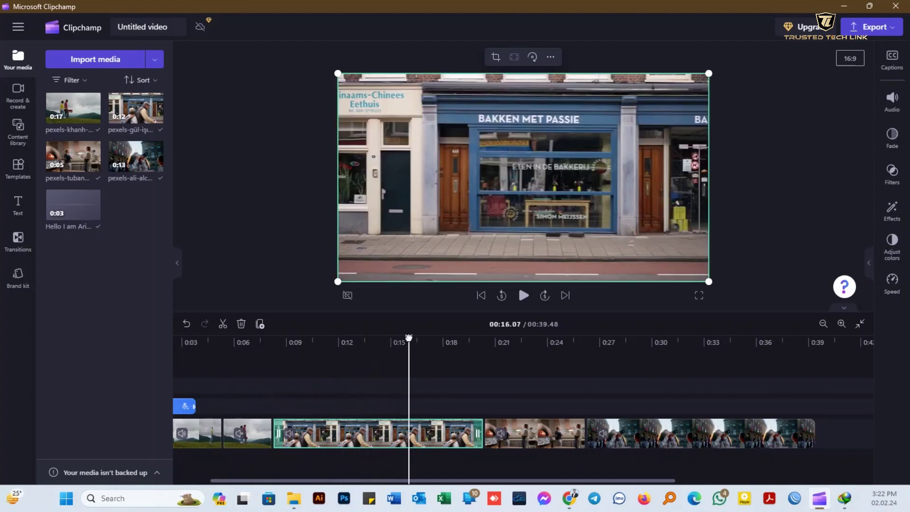
{"action": "left_click", "coordinate": [223, 324]}
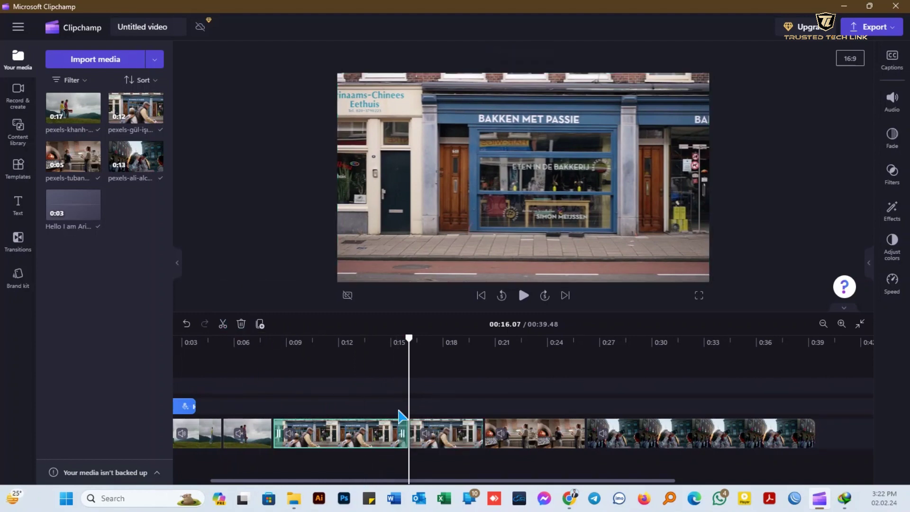
Delete the bakery clip's latter piece and close the gap, leaving a 00:35.16 video
{"action": "left_click_drag", "start_coordinate": [409, 340], "coordinate": [363, 338]}
{"action": "left_click", "coordinate": [453, 448]}
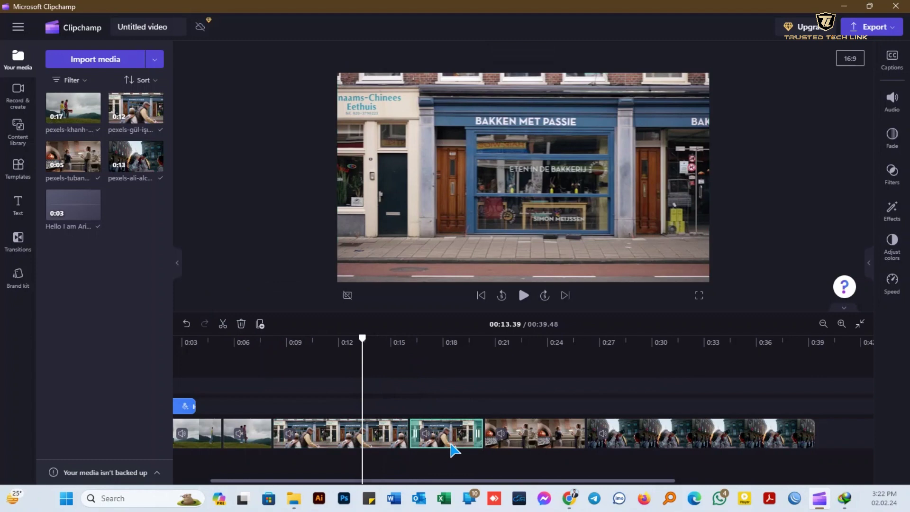
{"action": "left_click", "coordinate": [240, 324]}
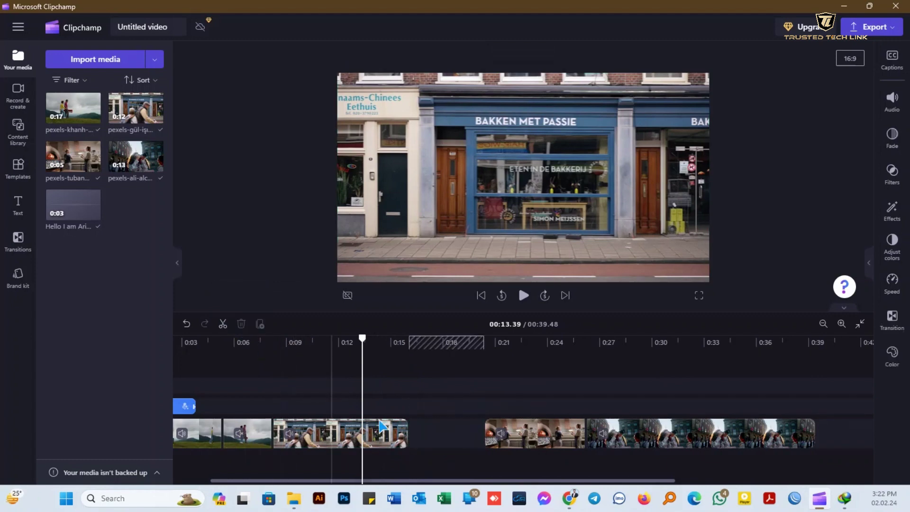
{"action": "left_click", "coordinate": [449, 342]}
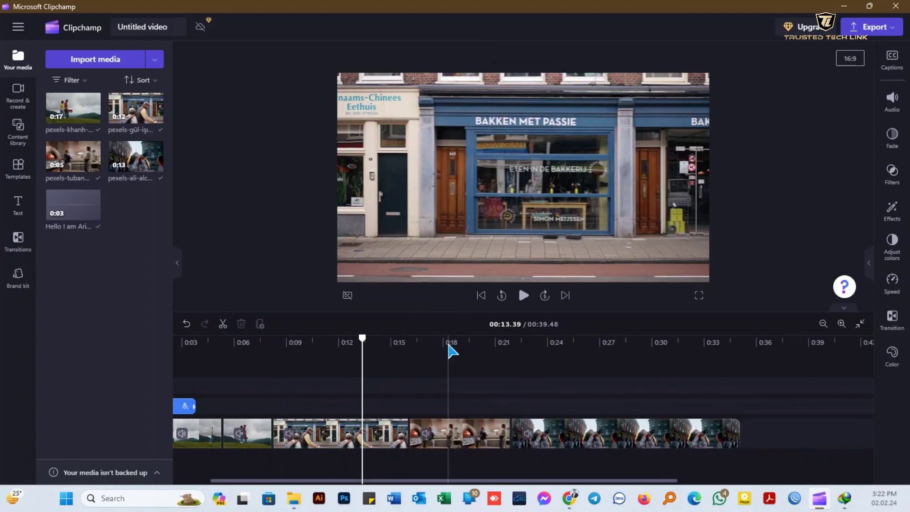
{"action": "scroll", "coordinate": [433, 386], "scroll_direction": "down", "scroll_amount": 2}
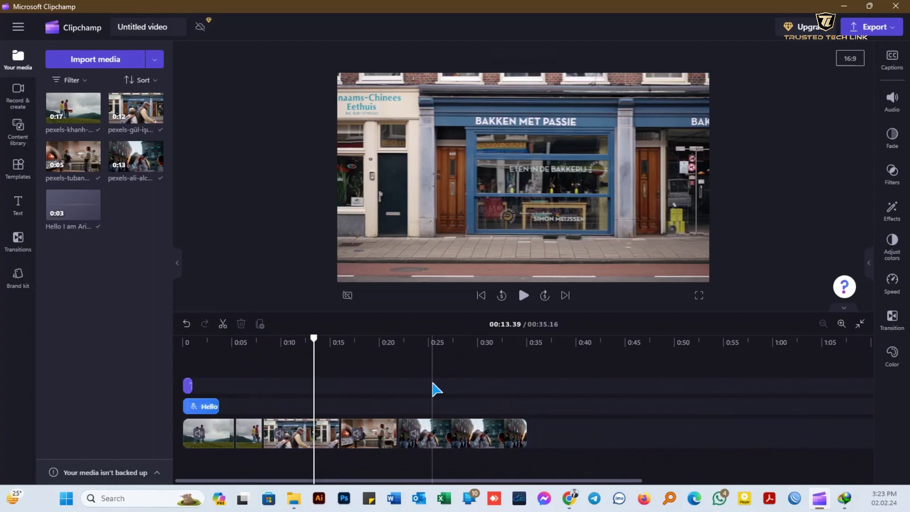
{"action": "left_click", "coordinate": [433, 383]}
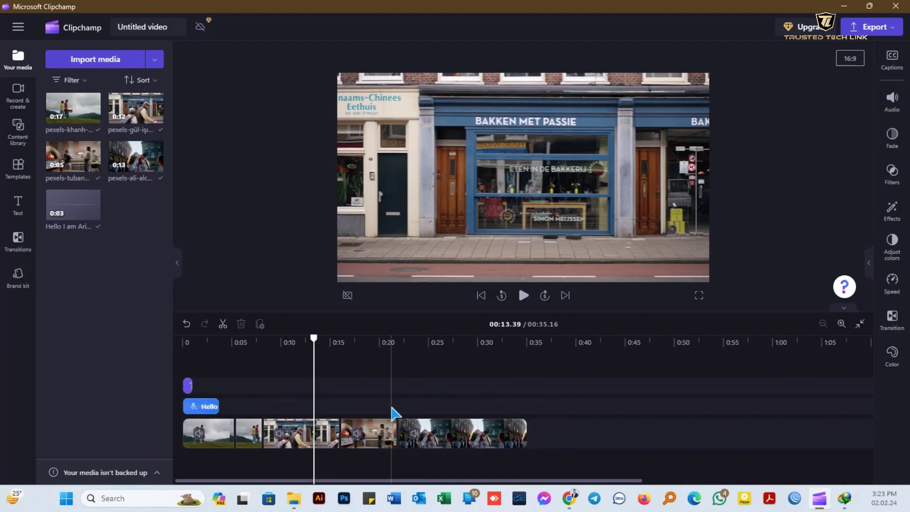
Return the playhead toward the start and select the voiceover clip
{"action": "scroll", "coordinate": [392, 413], "scroll_direction": "up", "scroll_amount": 2}
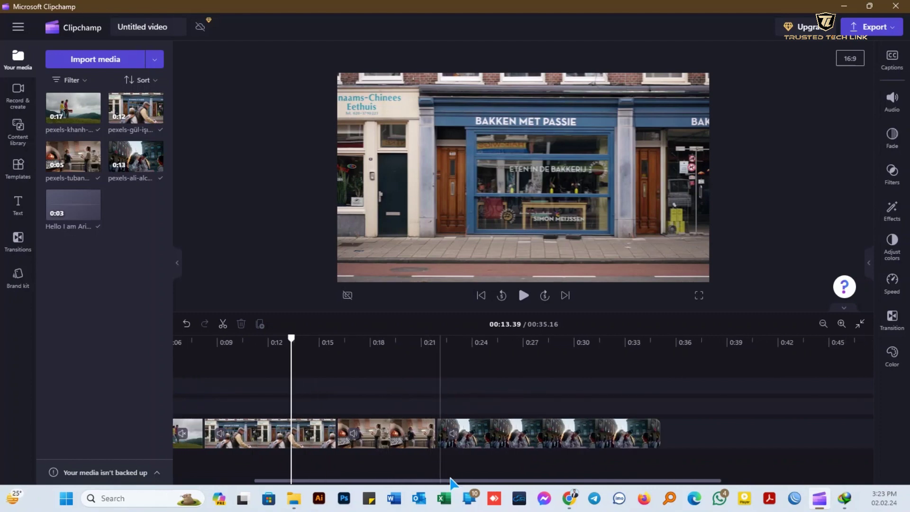
{"action": "scroll", "coordinate": [335, 480], "scroll_direction": "up", "scroll_amount": 1}
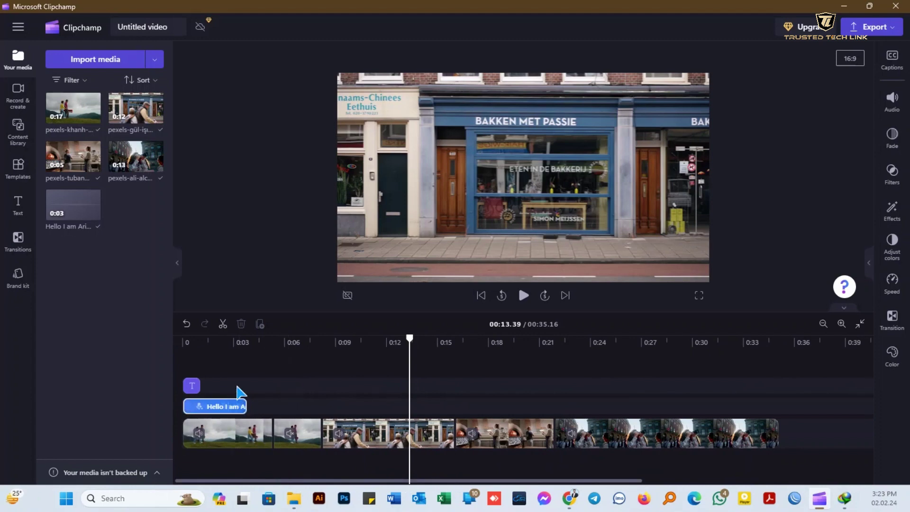
{"action": "left_click_drag", "start_coordinate": [410, 338], "coordinate": [248, 339]}
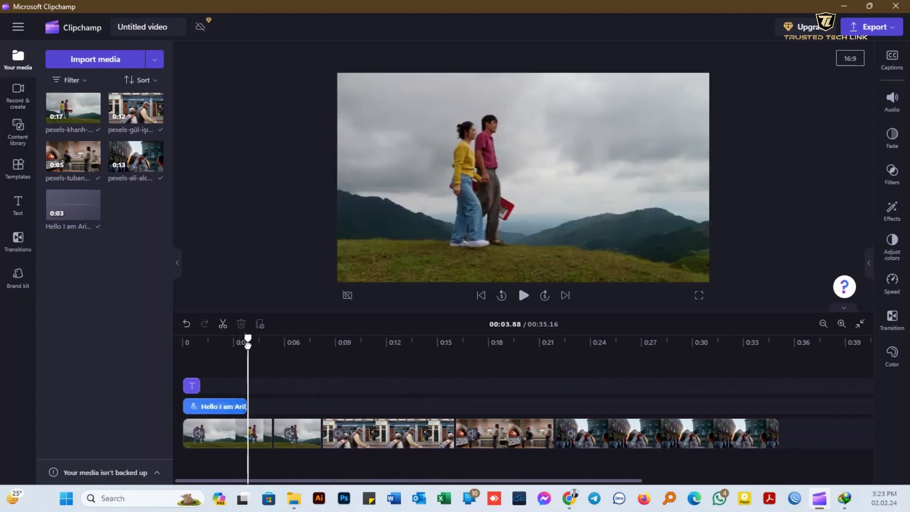
{"action": "left_click", "coordinate": [219, 409]}
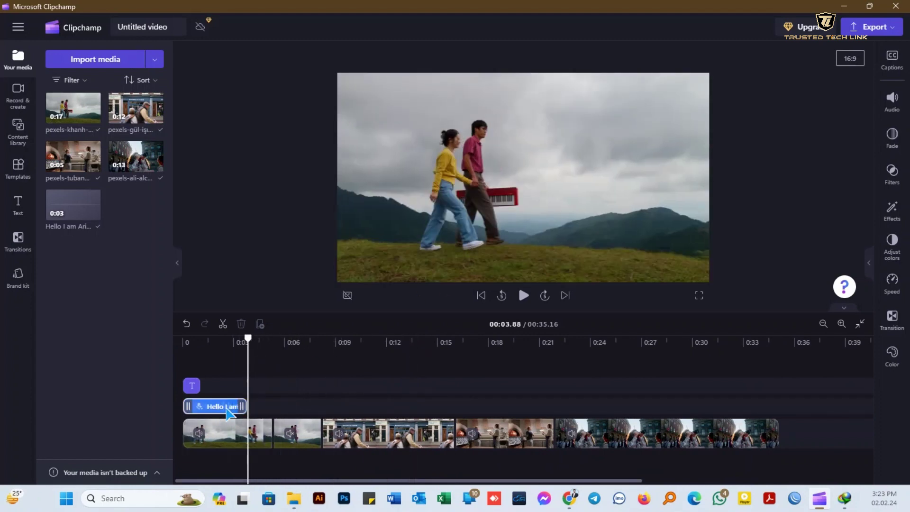
Add a Fireworks text title and place it in the lower part of the frame
{"action": "left_click", "coordinate": [19, 203]}
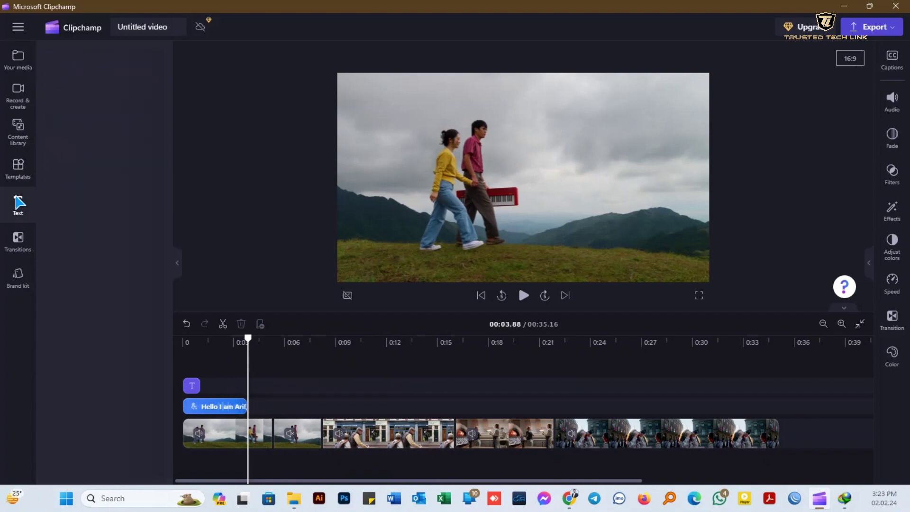
{"action": "scroll", "coordinate": [106, 417], "scroll_direction": "down", "scroll_amount": 2}
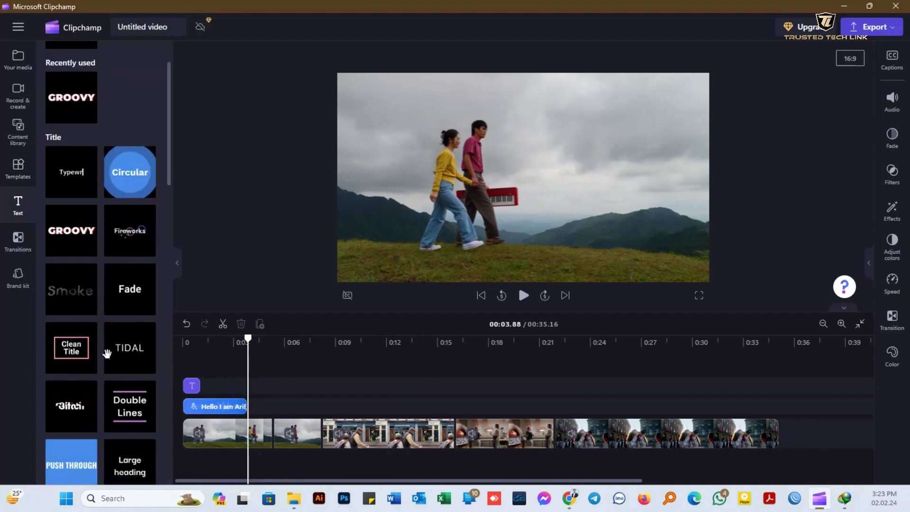
{"action": "left_click", "coordinate": [147, 249]}
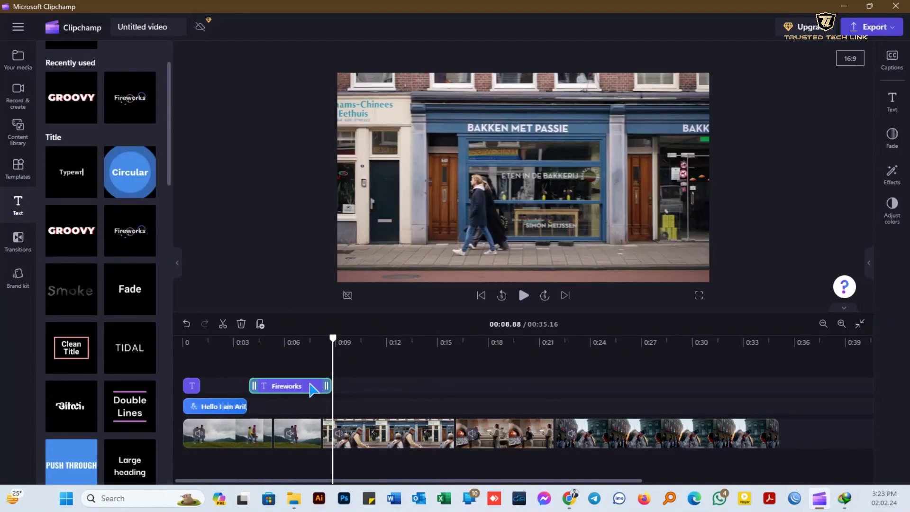
{"action": "left_click", "coordinate": [282, 390]}
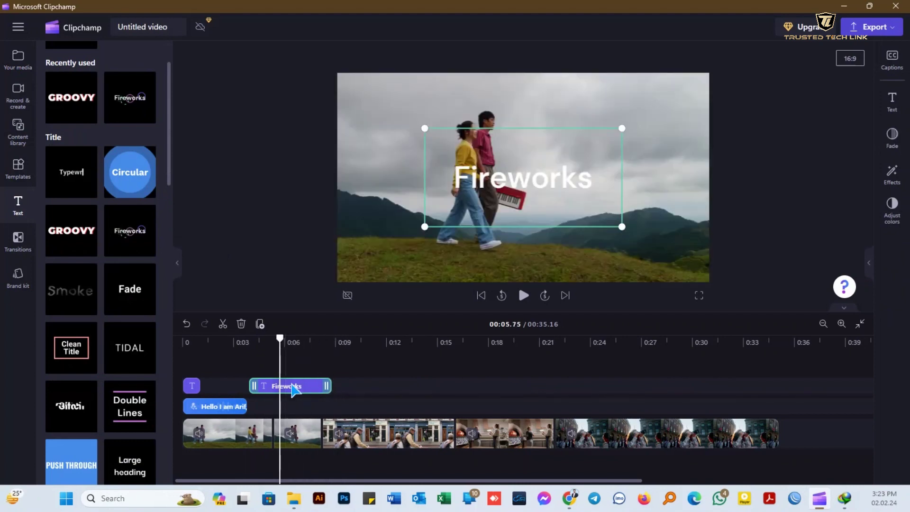
{"action": "left_click_drag", "start_coordinate": [521, 178], "coordinate": [521, 242]}
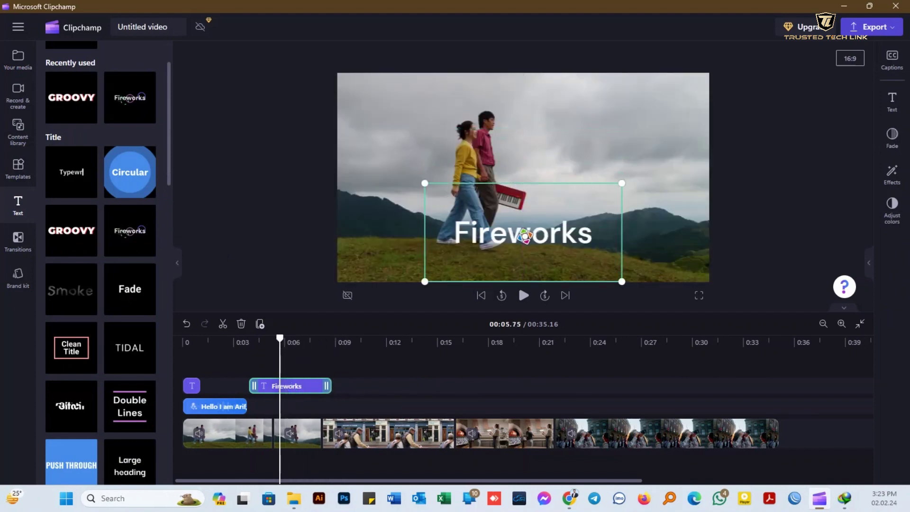
Replace the title text with 'SUMMER'
{"action": "left_click", "coordinate": [896, 105]}
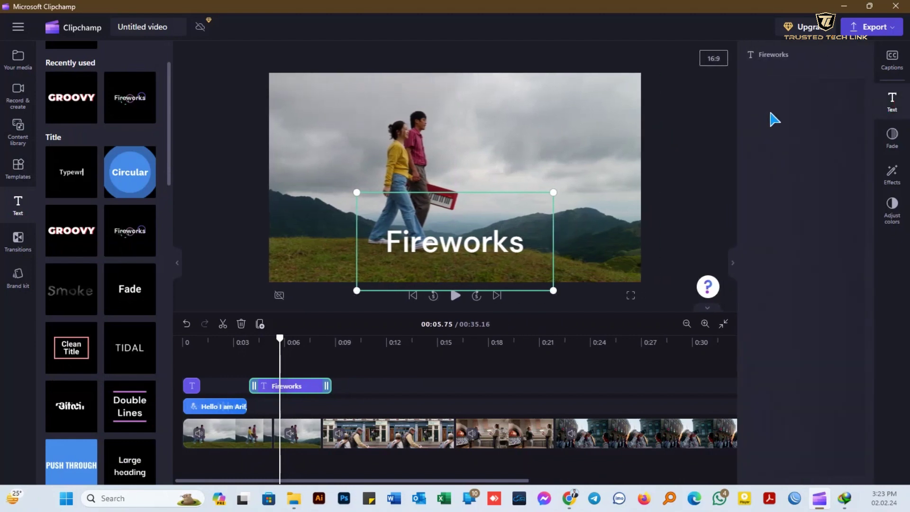
{"action": "double_click", "coordinate": [816, 128]}
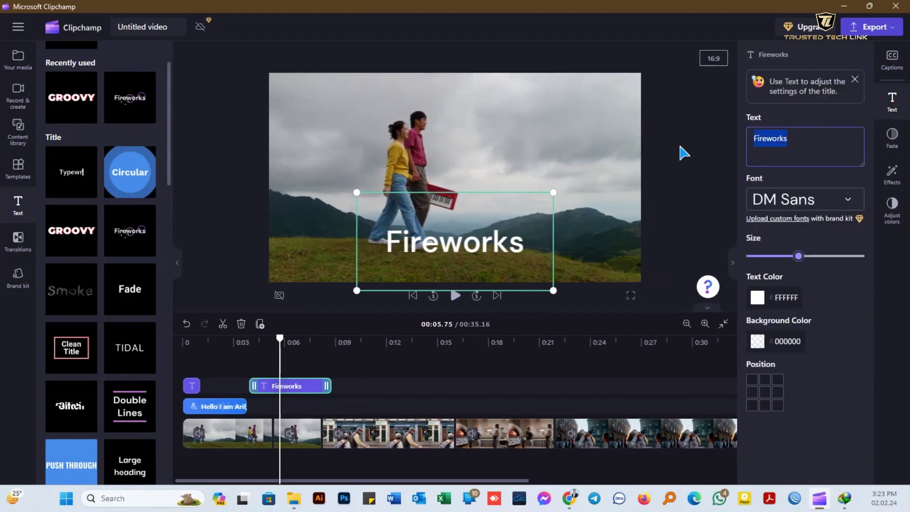
{"action": "type", "text": "Su"}
{"action": "key", "text": "BackSpace"}
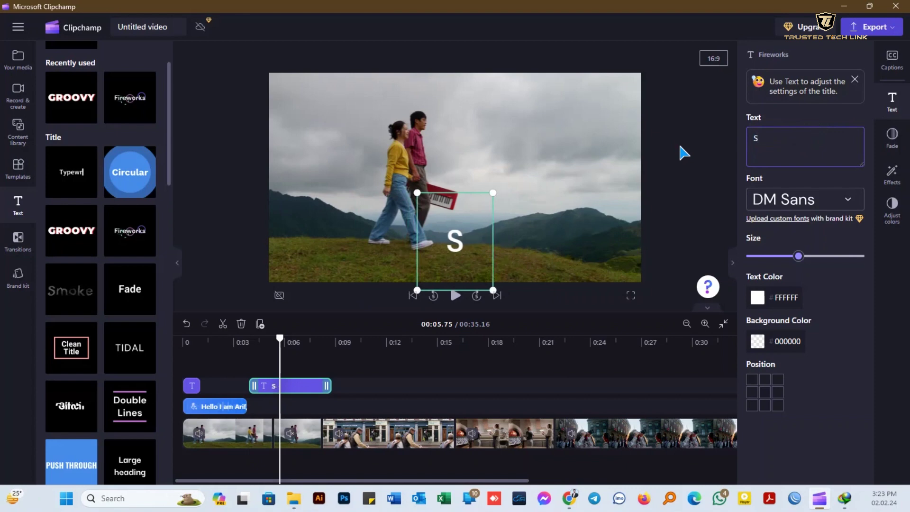
{"action": "type", "text": "UMMER"}
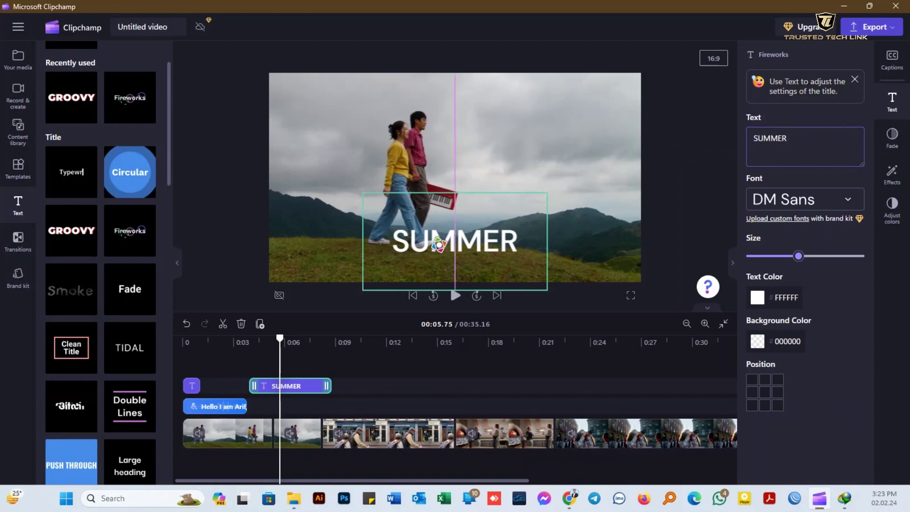
Enlarge the SUMMER title, nudge it slightly right, and preview it playing
{"action": "left_click_drag", "start_coordinate": [799, 256], "coordinate": [815, 256]}
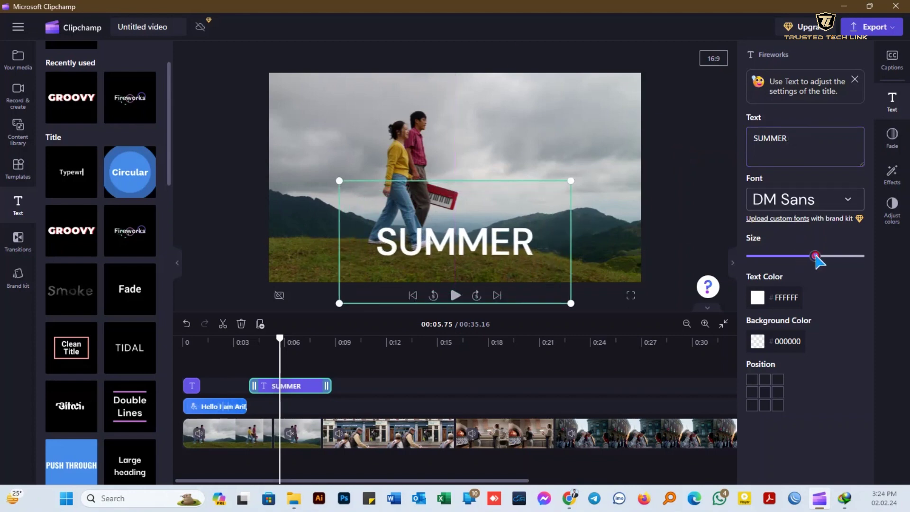
{"action": "left_click_drag", "start_coordinate": [483, 251], "coordinate": [488, 251]}
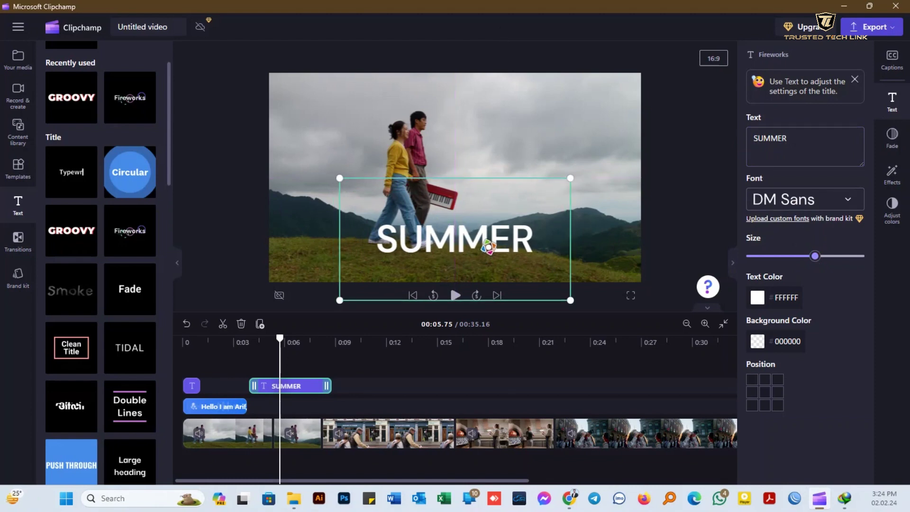
{"action": "left_click_drag", "start_coordinate": [277, 340], "coordinate": [236, 337]}
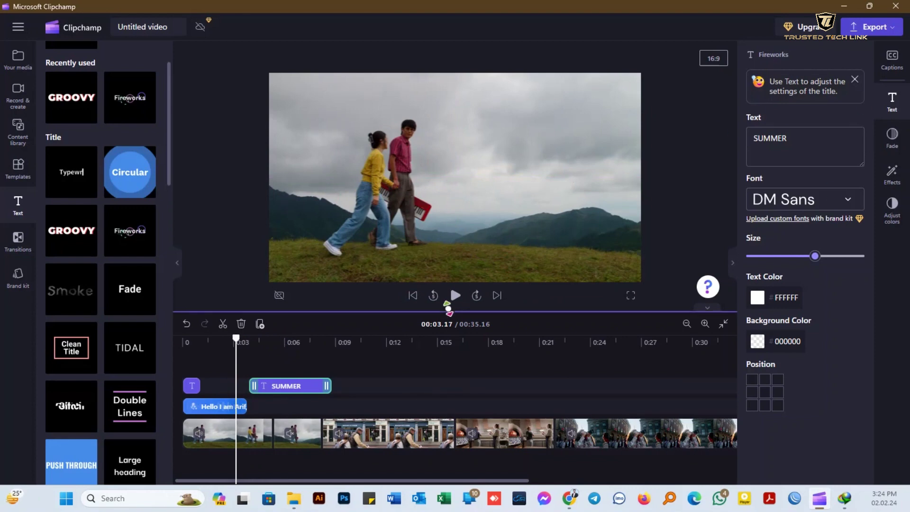
{"action": "left_click", "coordinate": [455, 295]}
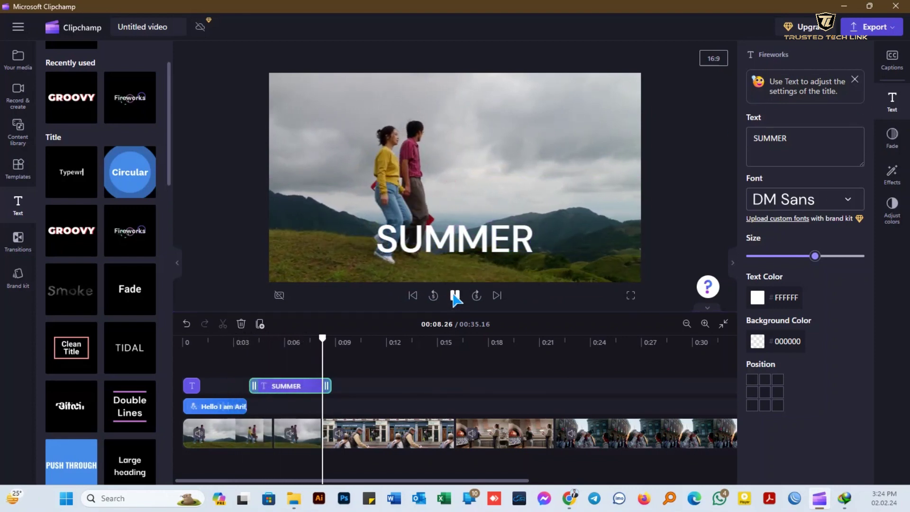
{"action": "left_click", "coordinate": [455, 296]}
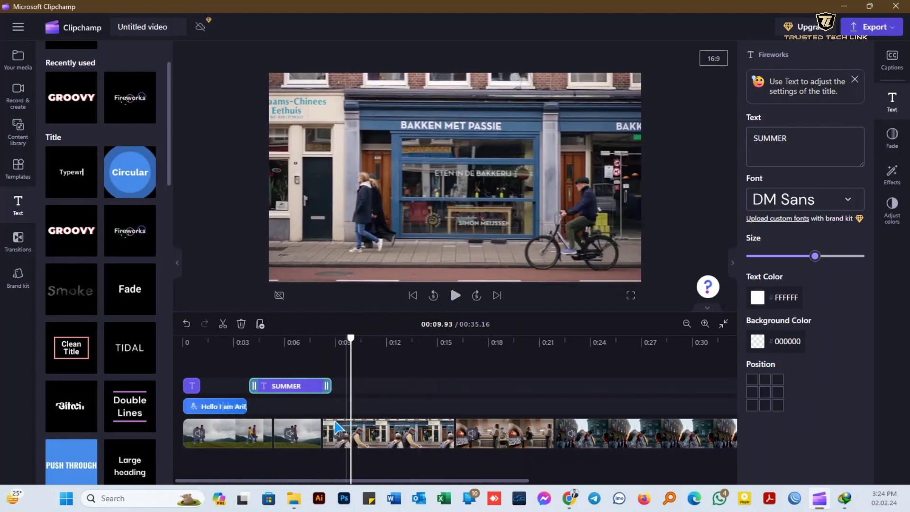
Insert a Liquid streaks transition between the hillside and bakery clips
{"action": "mouse_move", "coordinate": [323, 435]}
{"action": "scroll", "coordinate": [324, 436], "scroll_direction": "up", "scroll_amount": 1}
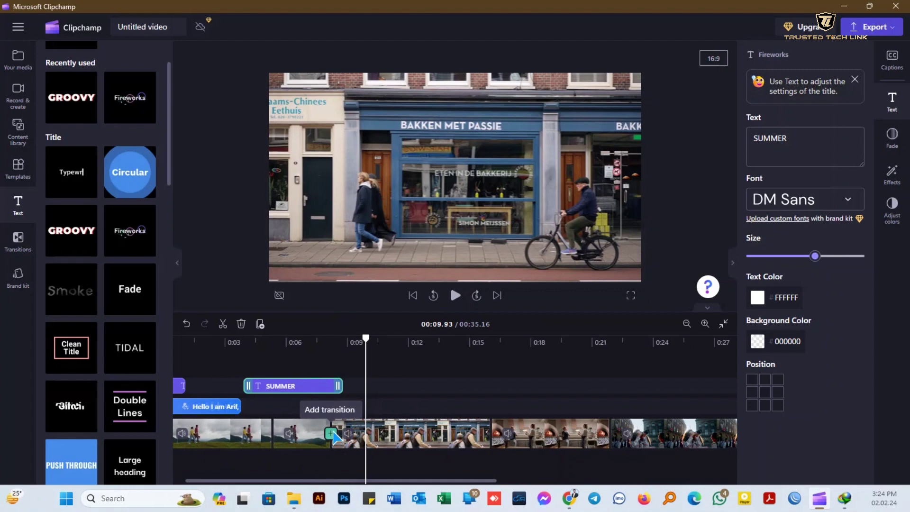
{"action": "left_click", "coordinate": [331, 433]}
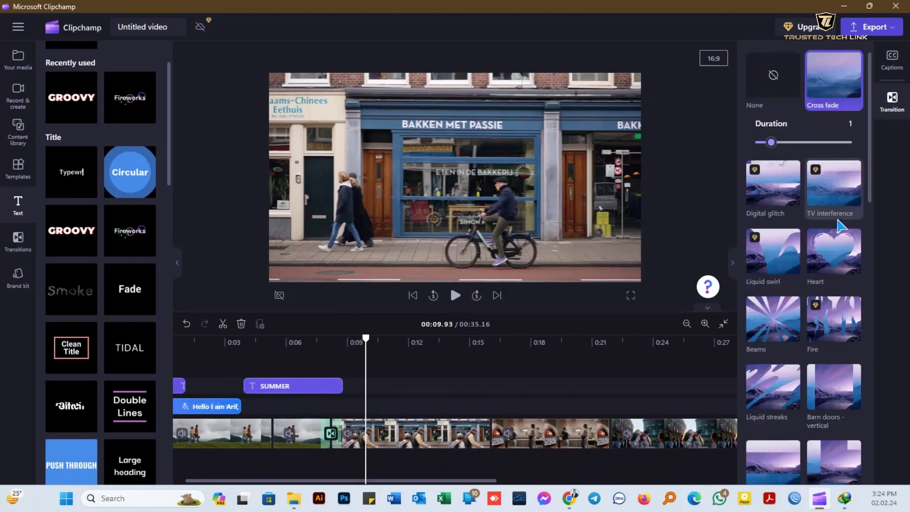
{"action": "scroll", "coordinate": [821, 344], "scroll_direction": "down", "scroll_amount": 1}
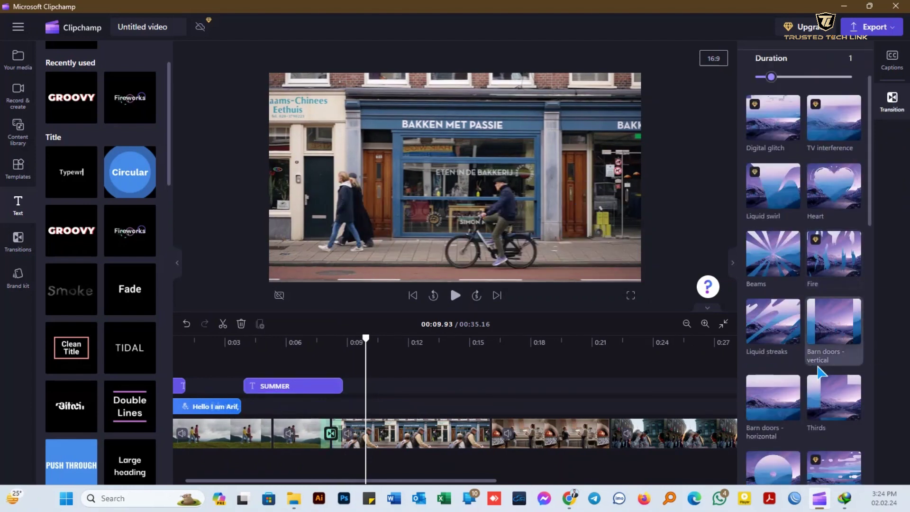
{"action": "left_click", "coordinate": [771, 335]}
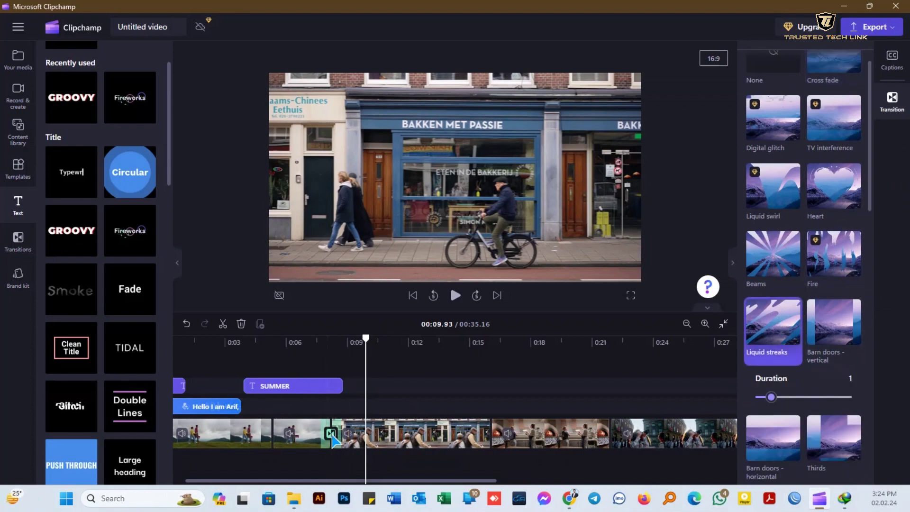
Preview the Liquid streaks transition, then select the bakery storefront clip
{"action": "left_click", "coordinate": [322, 345]}
{"action": "left_click", "coordinate": [455, 294]}
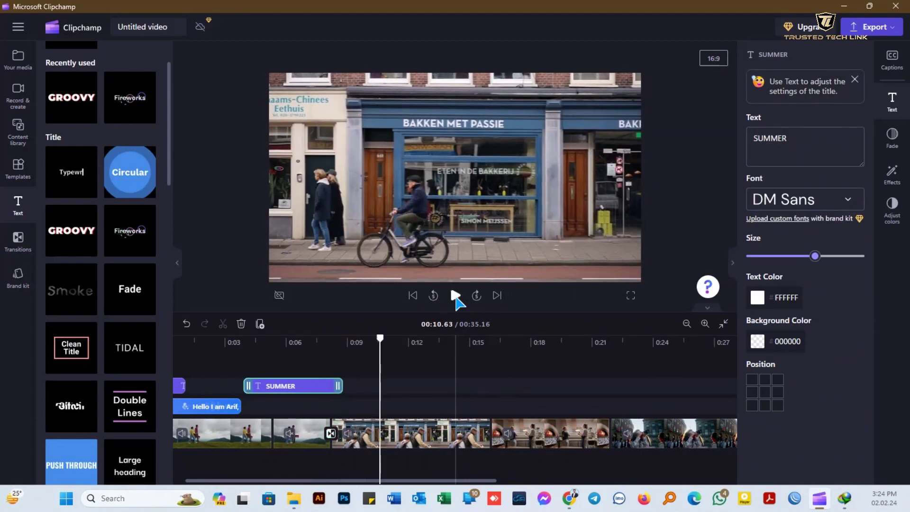
{"action": "left_click", "coordinate": [456, 298]}
{"action": "left_click", "coordinate": [412, 432]}
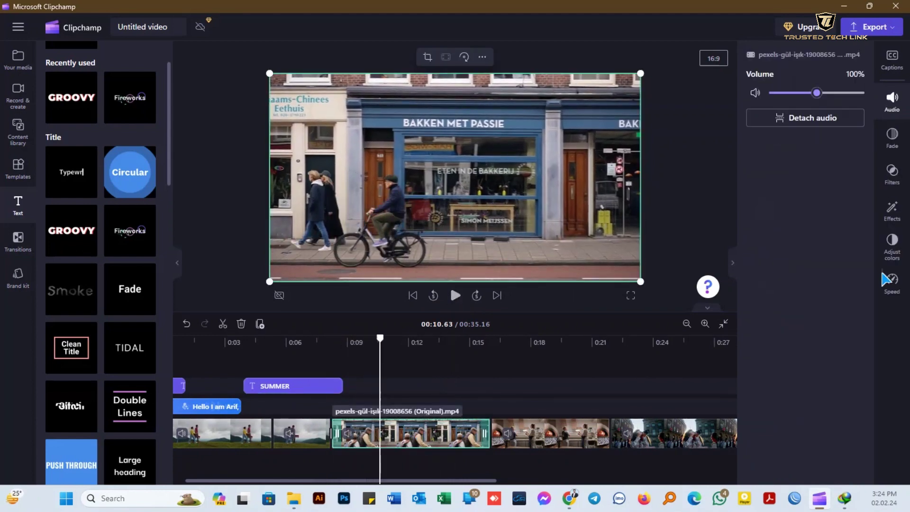
Set the bakery storefront clip to 1.4x and close the gap, trimming the video to 00:32.77
{"action": "left_click", "coordinate": [893, 284]}
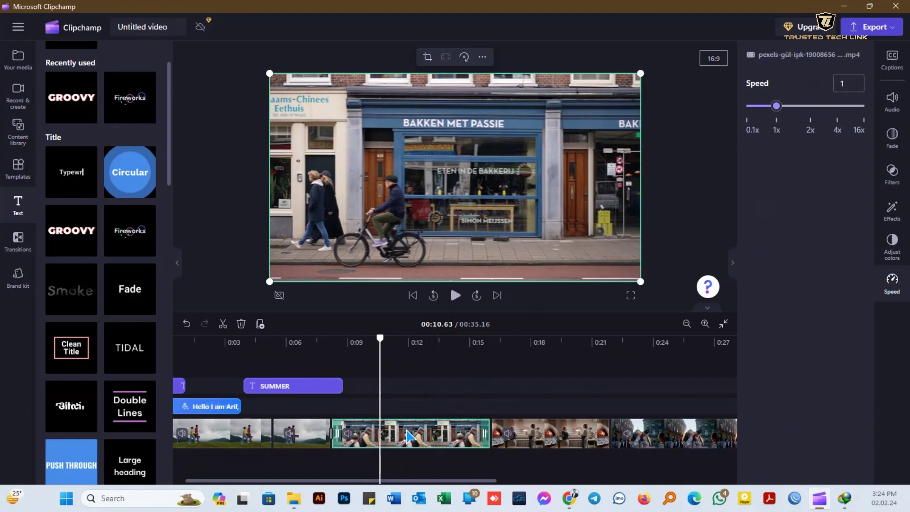
{"action": "left_click_drag", "start_coordinate": [777, 105], "coordinate": [790, 105]}
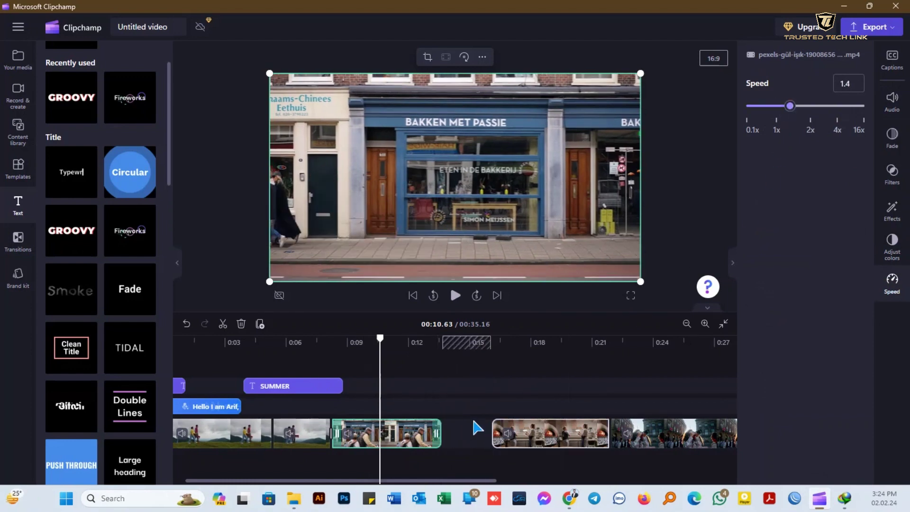
{"action": "left_click", "coordinate": [464, 365]}
{"action": "left_click", "coordinate": [463, 432]}
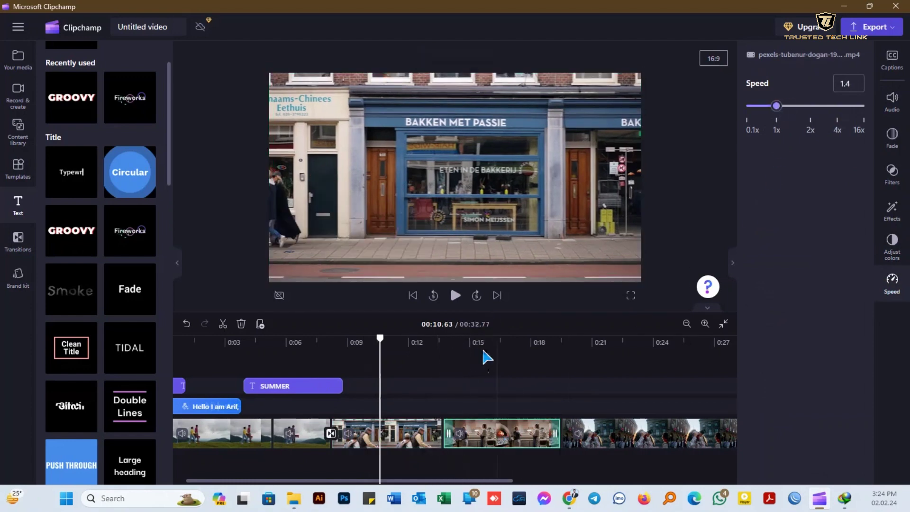
{"action": "left_click_drag", "start_coordinate": [474, 342], "coordinate": [451, 342]}
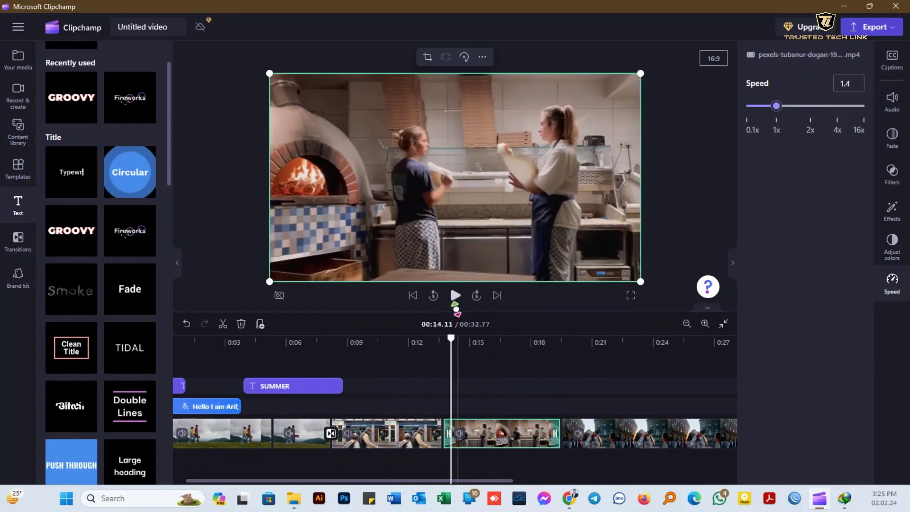
{"action": "left_click", "coordinate": [439, 431]}
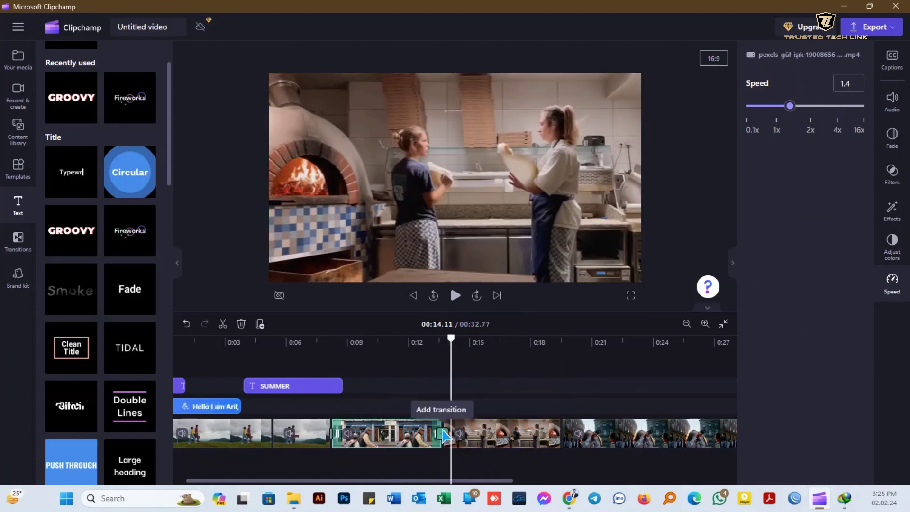
Join the bakery and pizza kitchen clips with a 0.84-second Close transition and preview it
{"action": "left_click", "coordinate": [444, 435]}
{"action": "scroll", "coordinate": [806, 237], "scroll_direction": "down", "scroll_amount": 3}
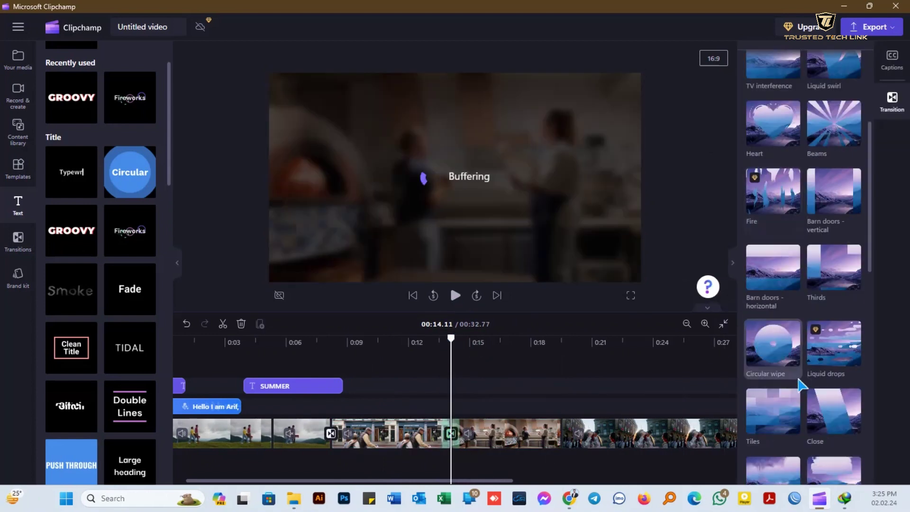
{"action": "left_click", "coordinate": [834, 413]}
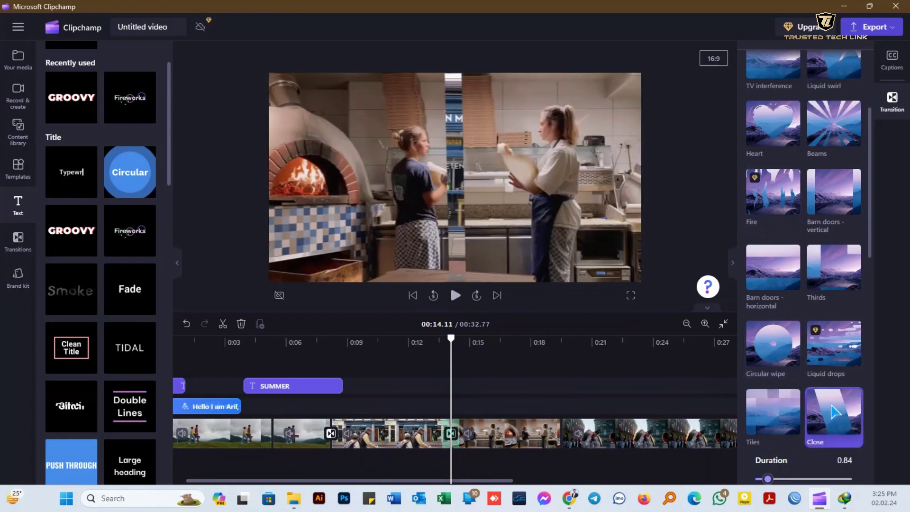
{"action": "left_click", "coordinate": [428, 356]}
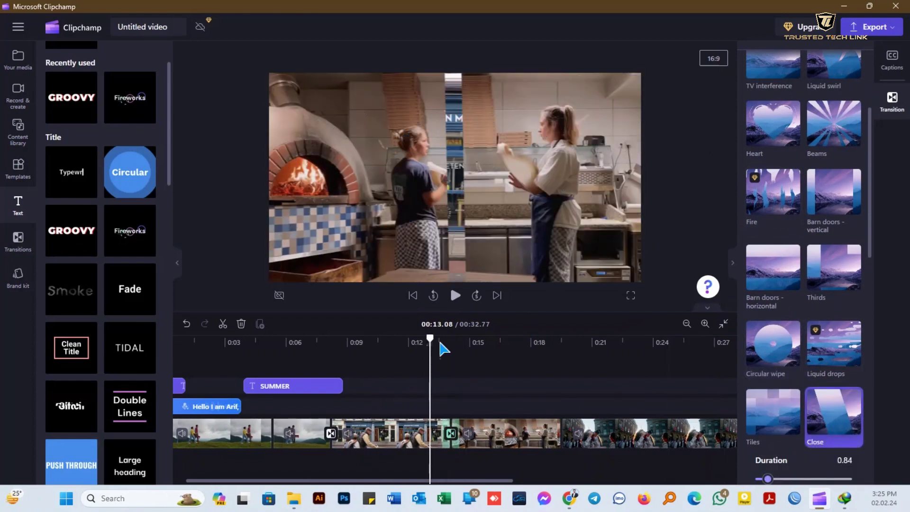
{"action": "left_click", "coordinate": [493, 343]}
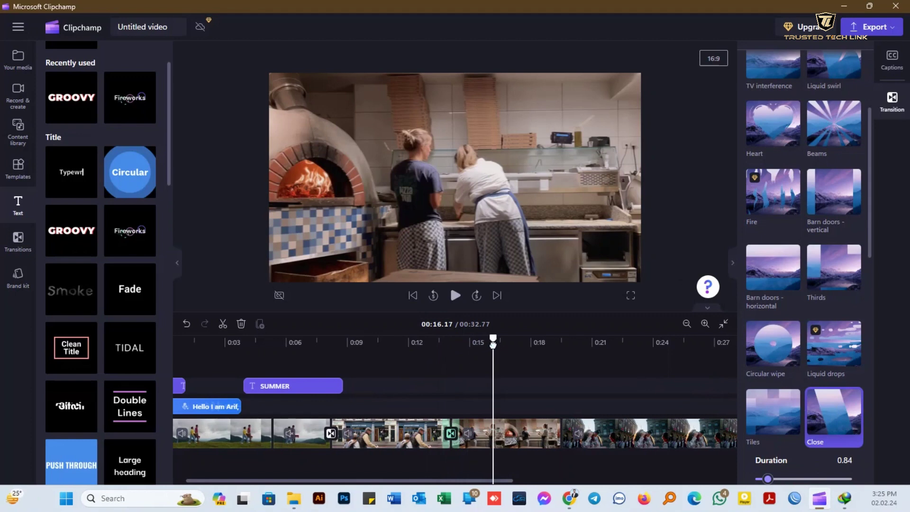
{"action": "left_click", "coordinate": [894, 105]}
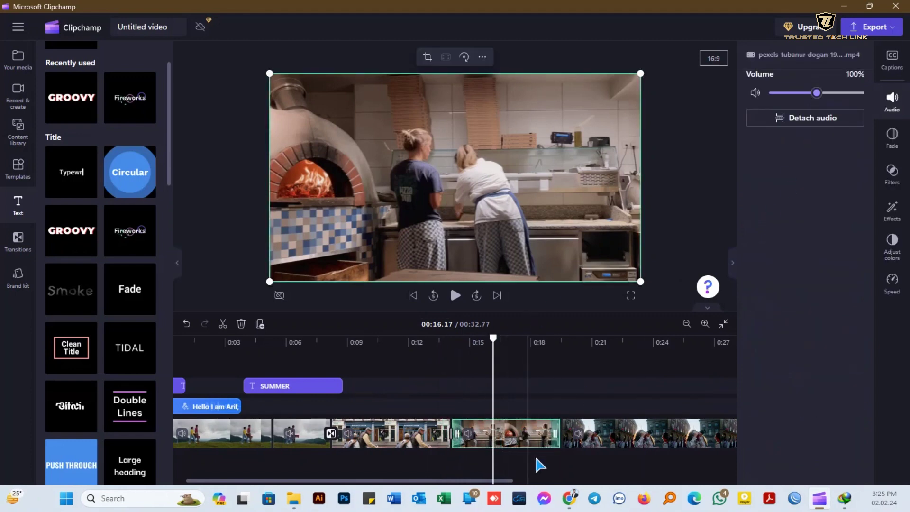
Show the pizza kitchen clip's effects list, including Spin, VHS and Chromatic aberration
{"action": "left_click", "coordinate": [892, 209]}
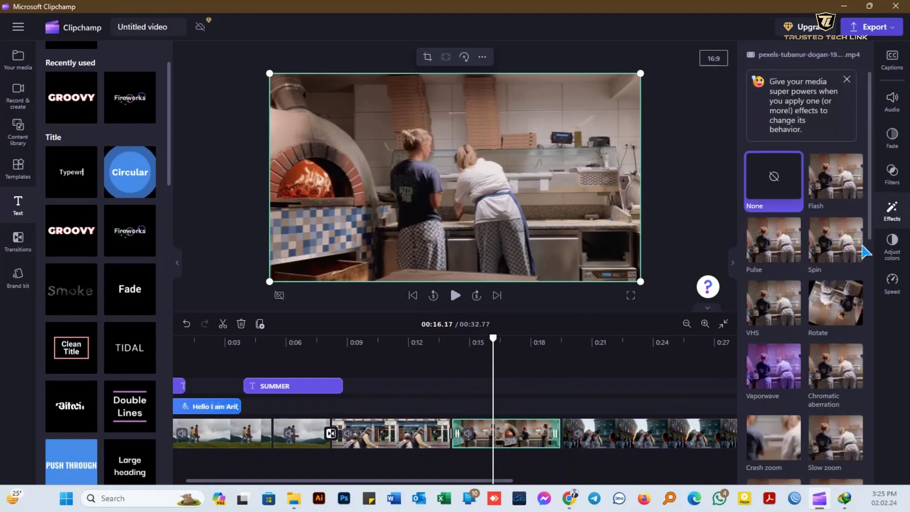
{"action": "scroll", "coordinate": [770, 383], "scroll_direction": "down", "scroll_amount": 3}
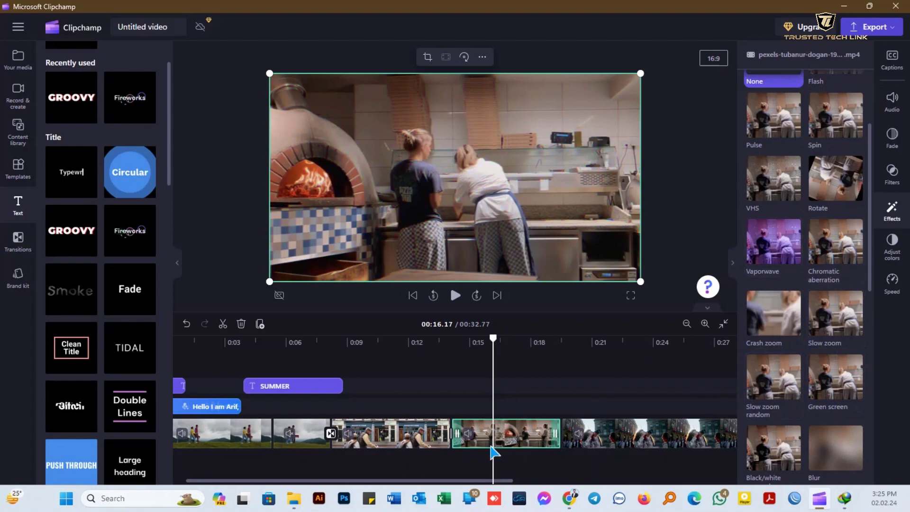
{"action": "left_click_drag", "start_coordinate": [492, 340], "coordinate": [514, 341]}
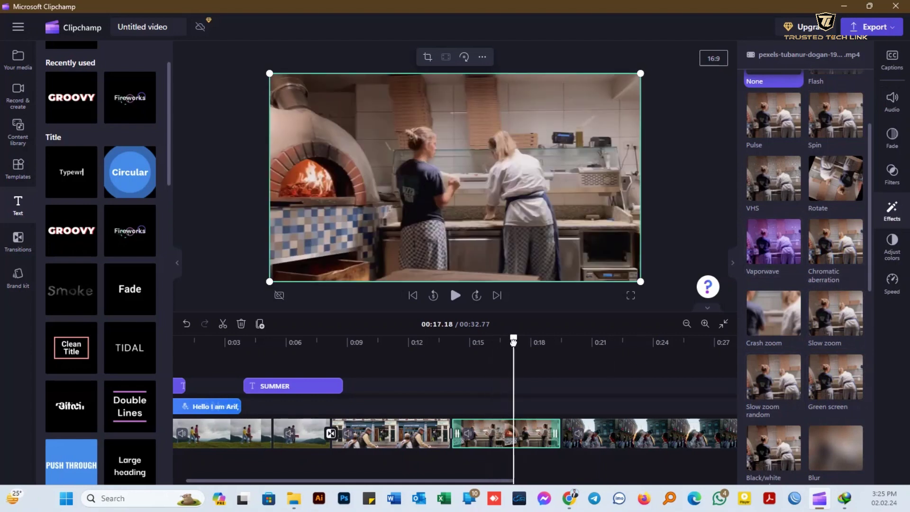
Split the pizza kitchen clip at 00:17.18 and 00:15.78 to isolate the short middle piece
{"action": "left_click", "coordinate": [223, 324]}
{"action": "left_click_drag", "start_coordinate": [513, 337], "coordinate": [485, 338]}
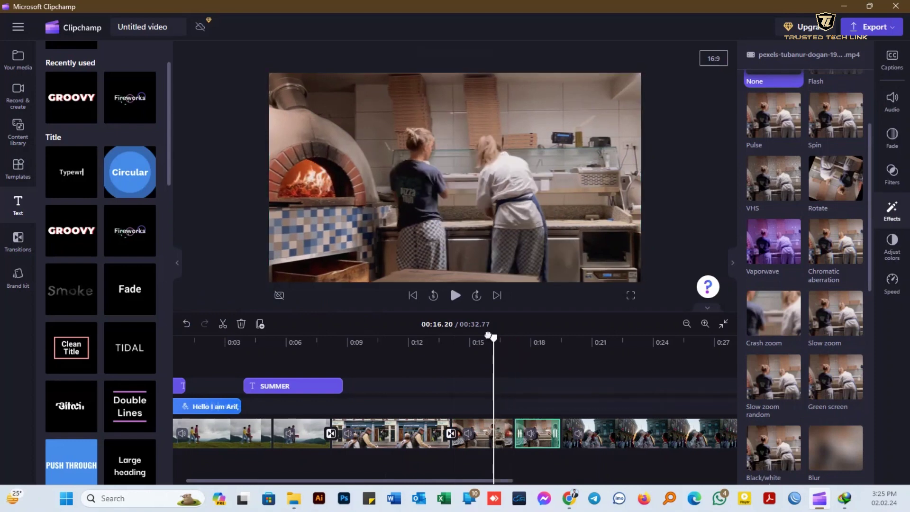
{"action": "left_click", "coordinate": [478, 434]}
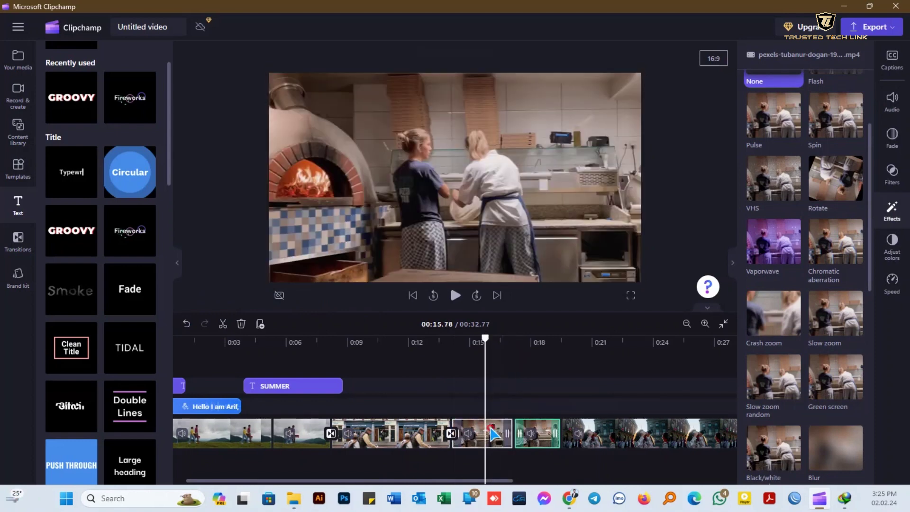
{"action": "left_click", "coordinate": [223, 323]}
{"action": "left_click", "coordinate": [497, 392]}
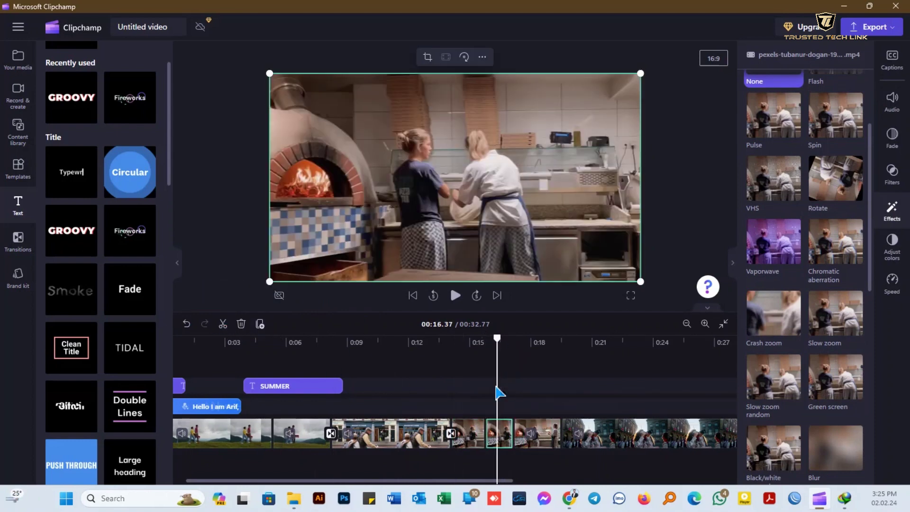
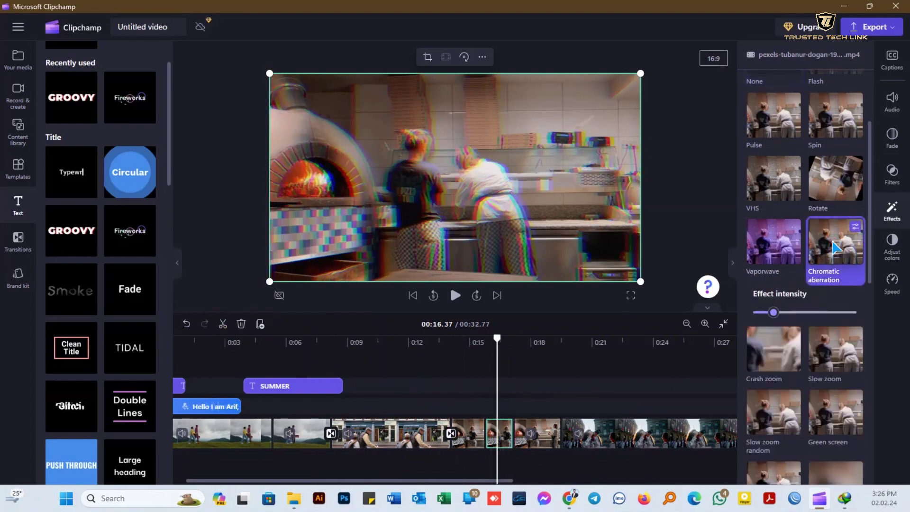
Move the playhead back to 00:15.03 to preview the kitchen footage before the Chromatic aberration clip
{"action": "left_click_drag", "start_coordinate": [497, 339], "coordinate": [469, 344]}
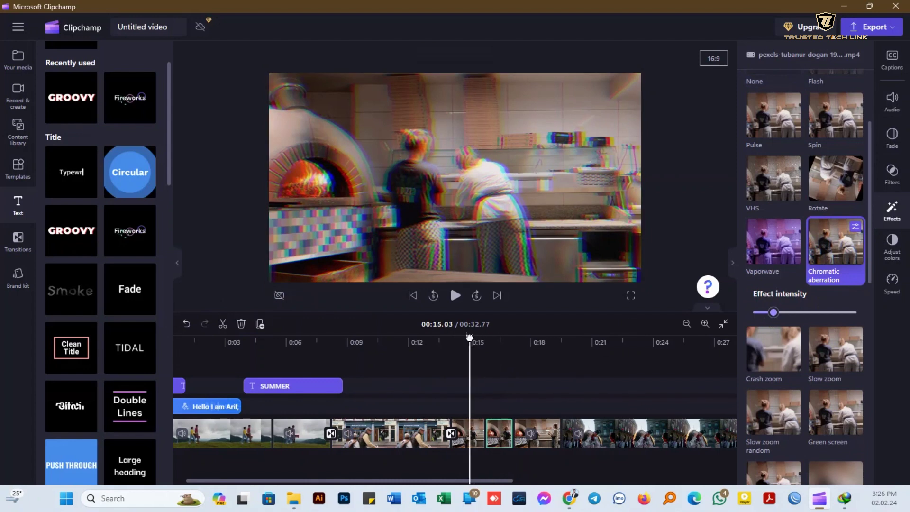
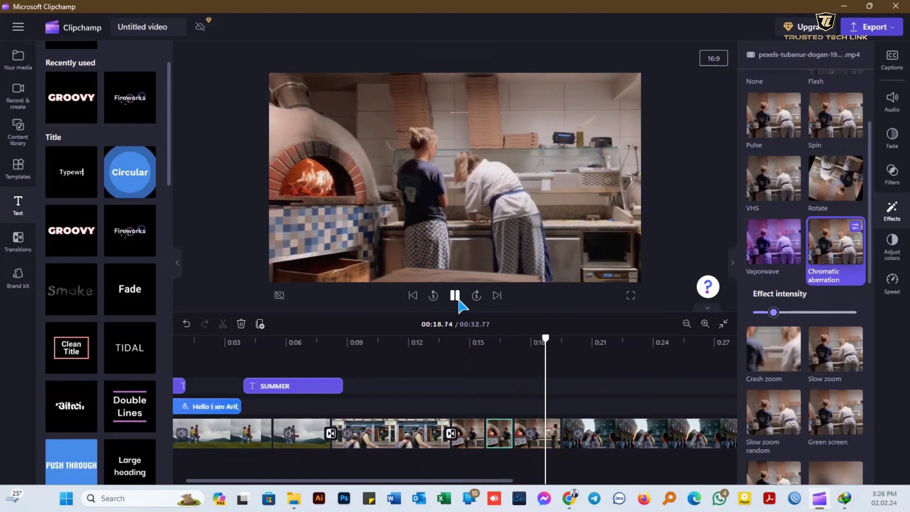
Put a Circular wipe transition between the kitchen clip and the photographer clip at 0:20
{"action": "left_click", "coordinate": [456, 297]}
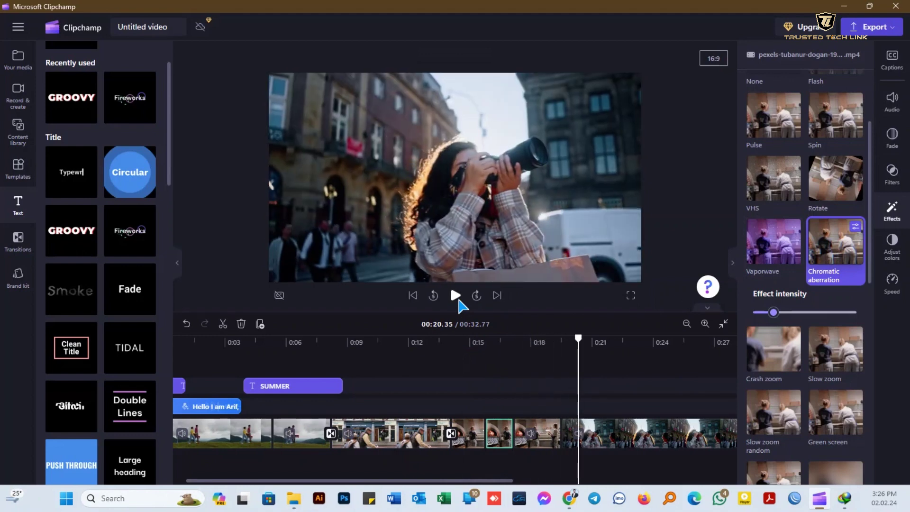
{"action": "left_click", "coordinate": [571, 434]}
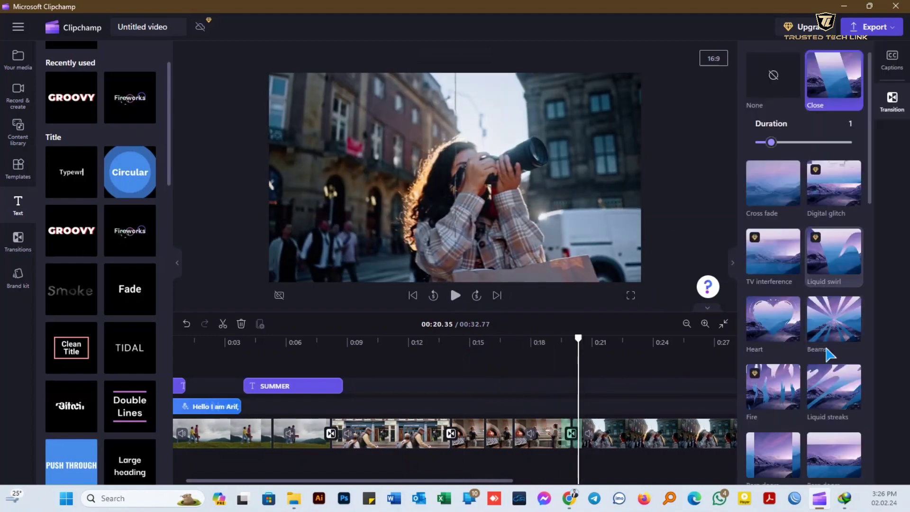
{"action": "left_click", "coordinate": [833, 403]}
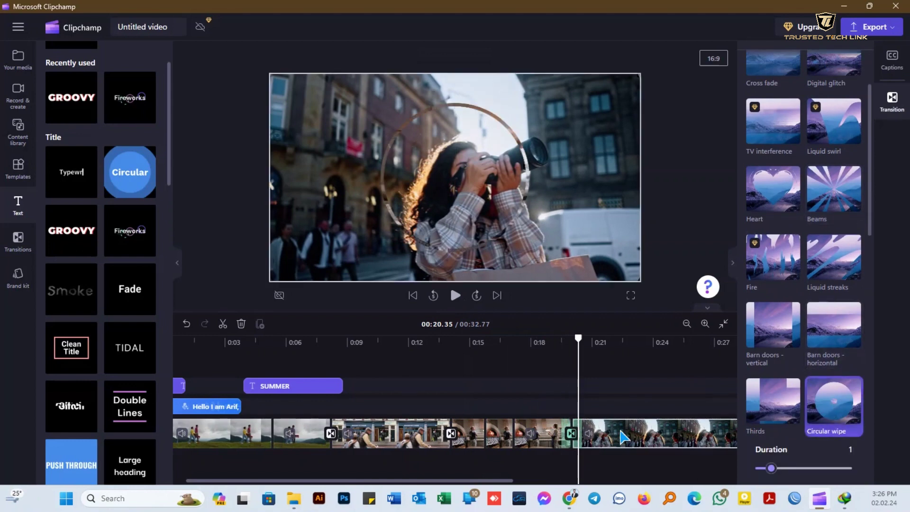
Speed the final photographer clip up to 1.9x, then replay the circular transition to review it
{"action": "left_click", "coordinate": [892, 283]}
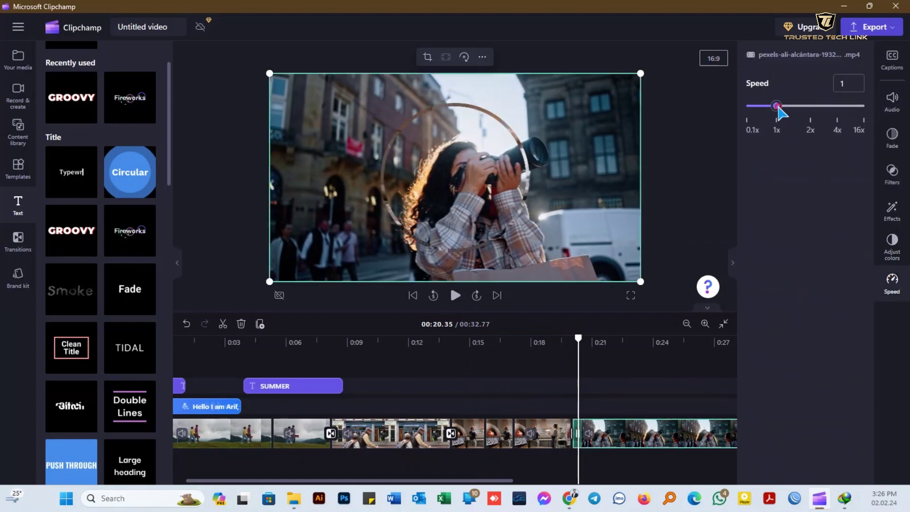
{"action": "left_click_drag", "start_coordinate": [777, 105], "coordinate": [807, 106]}
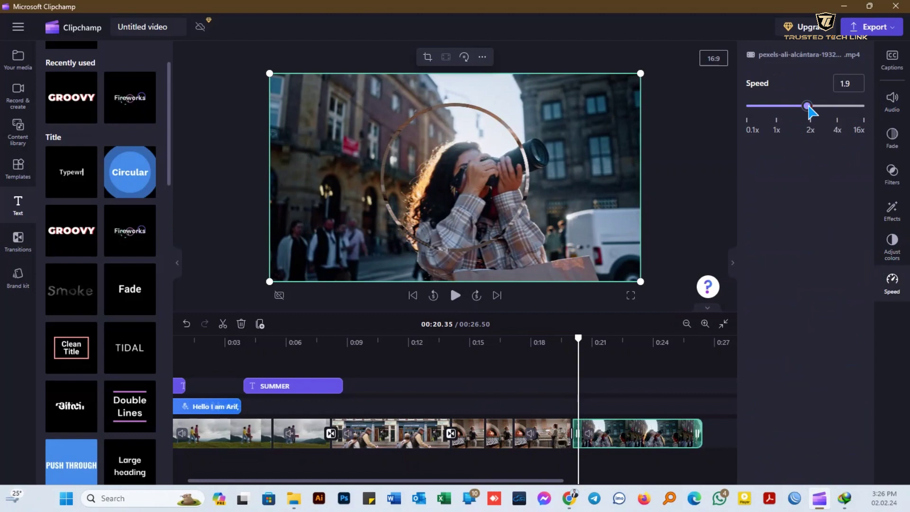
{"action": "left_click", "coordinate": [456, 296]}
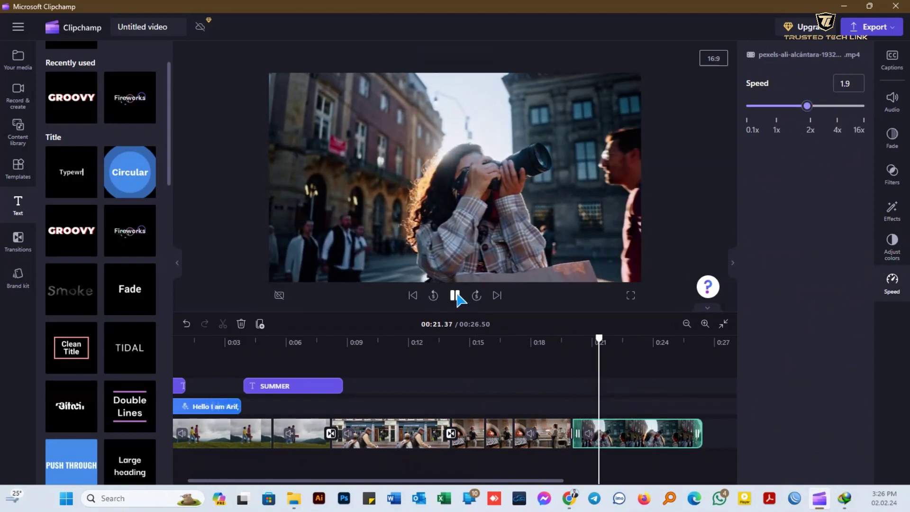
{"action": "left_click", "coordinate": [607, 338]}
{"action": "left_click_drag", "start_coordinate": [590, 338], "coordinate": [540, 336]}
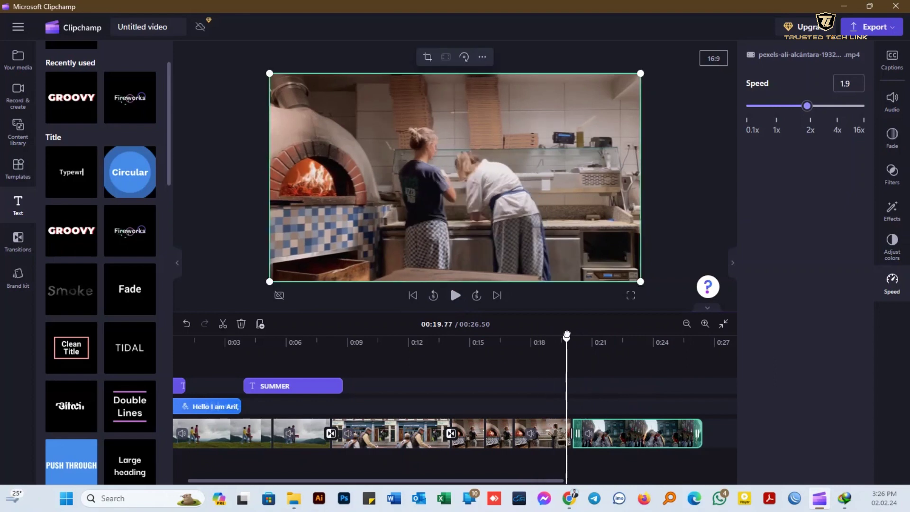
{"action": "left_click_drag", "start_coordinate": [540, 335], "coordinate": [585, 337]}
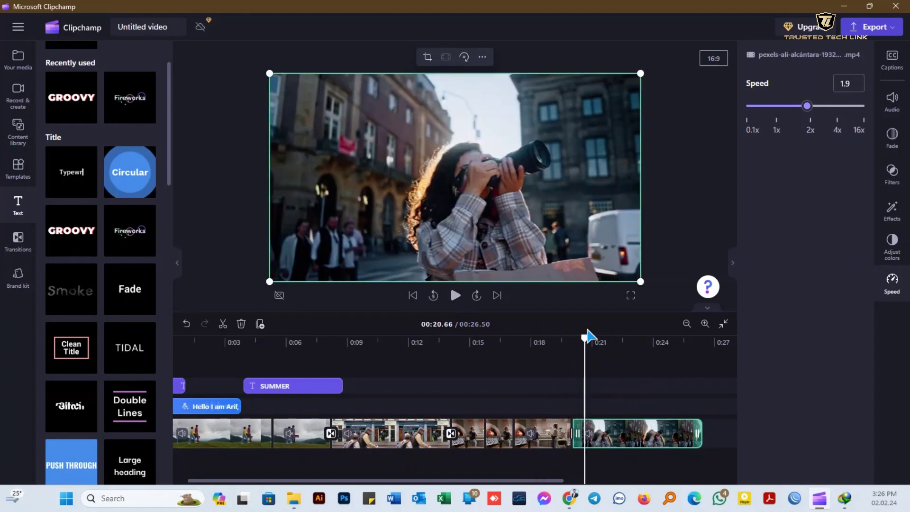
{"action": "mouse_move", "coordinate": [133, 354]}
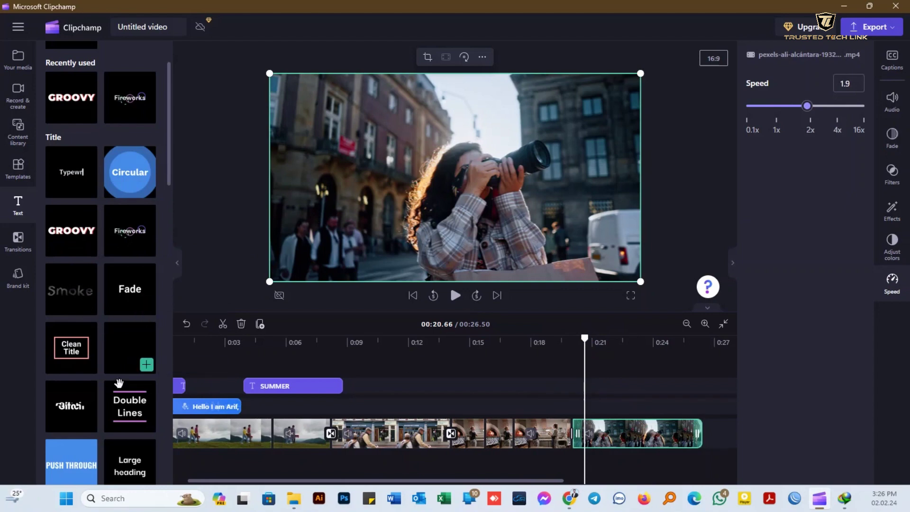
Add a shortened Double Lines title and retype its text as PHOTO SHOOT
{"action": "left_click", "coordinate": [147, 422]}
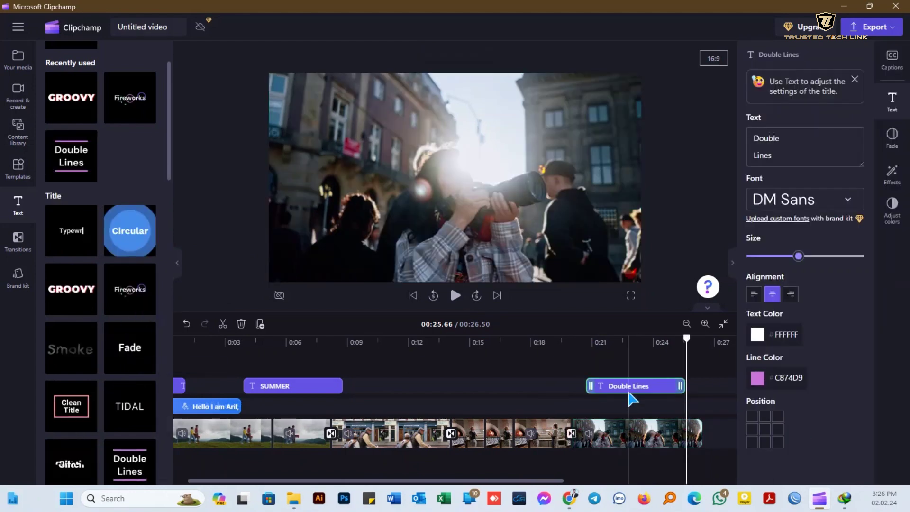
{"action": "left_click_drag", "start_coordinate": [681, 385], "coordinate": [619, 385]}
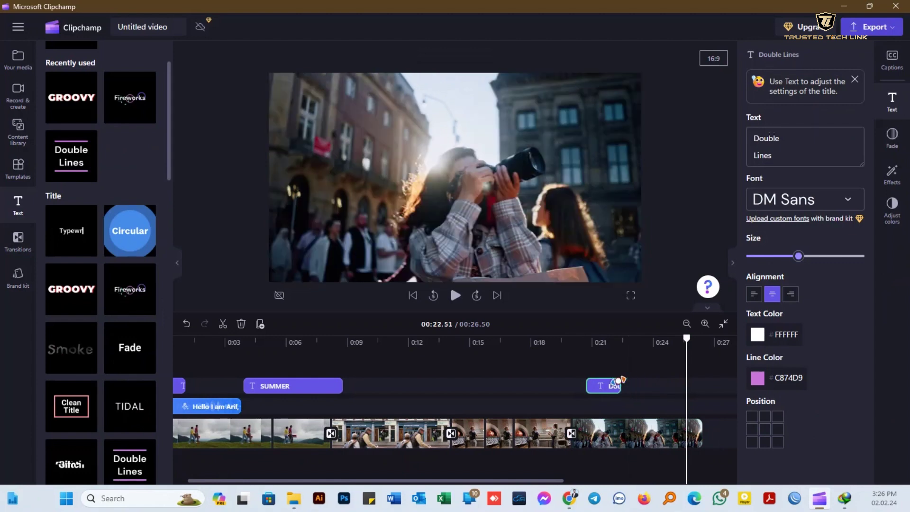
{"action": "double_click", "coordinate": [771, 139]}
{"action": "type", "text": "p"}
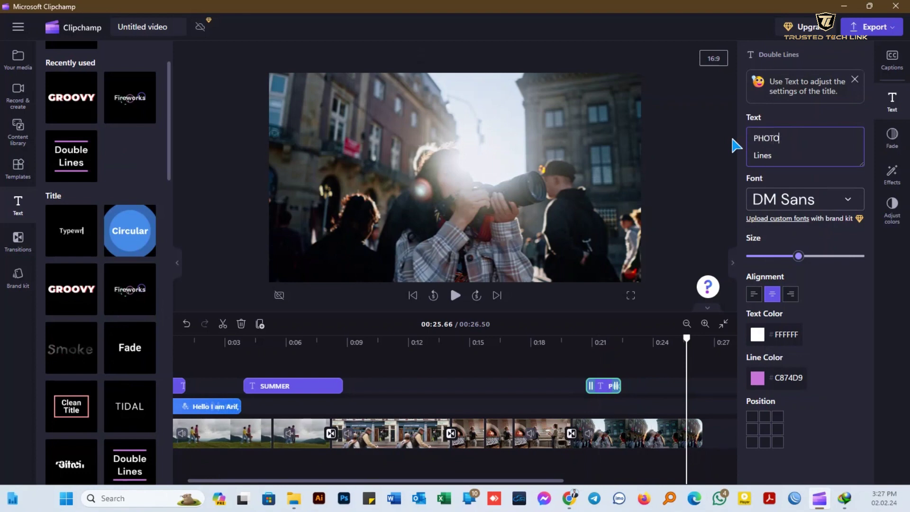
{"action": "key", "text": "Down"}
{"action": "key", "text": "BackSpace"}
{"action": "key", "text": "BackSpace"}
{"action": "key", "text": "BackSpace"}
{"action": "key", "text": "BackSpace"}
{"action": "type", "text": "SH"}
{"action": "type", "text": "OOT"}
Move the PHOTO SHOOT title to the lower left of the frame and preview it from 0:20
{"action": "left_click_drag", "start_coordinate": [595, 342], "coordinate": [574, 343]}
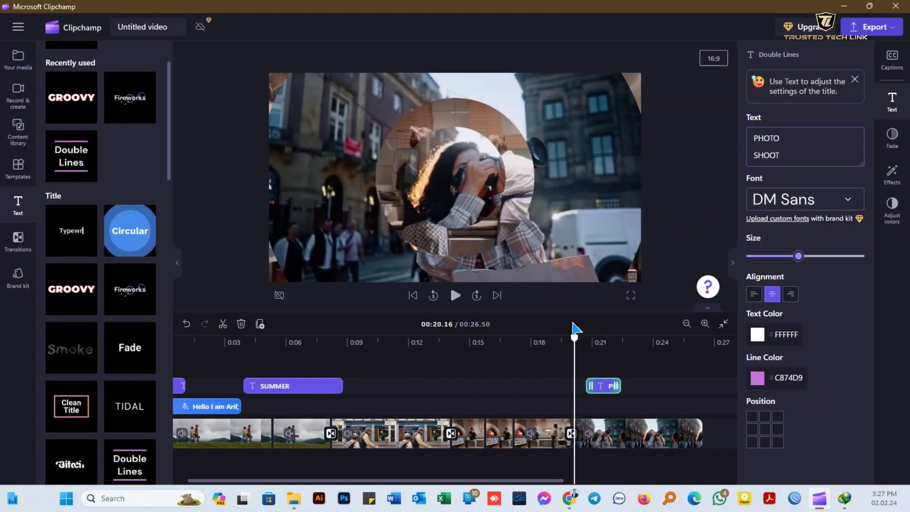
{"action": "left_click", "coordinate": [602, 382]}
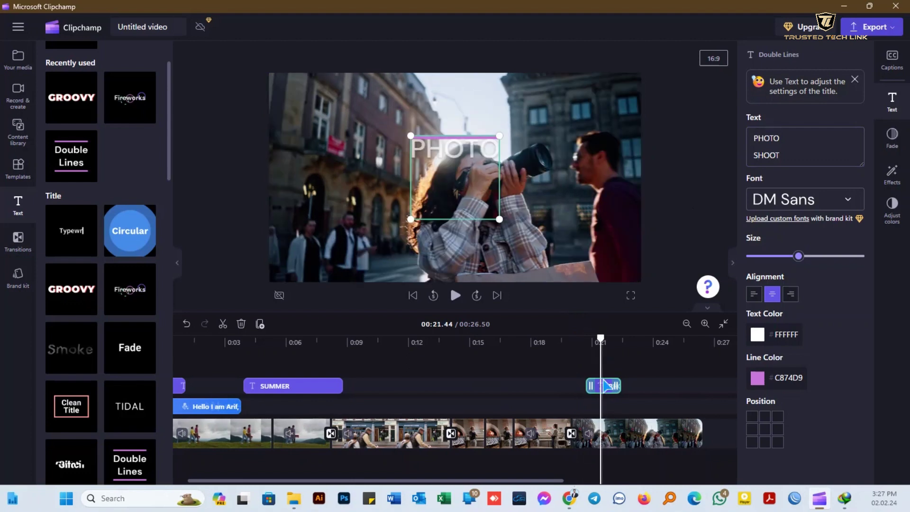
{"action": "left_click_drag", "start_coordinate": [454, 170], "coordinate": [321, 219]}
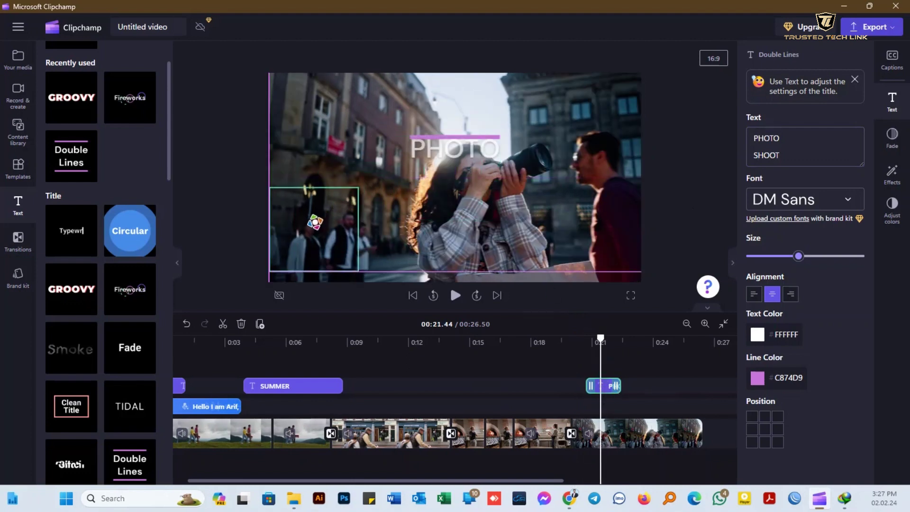
{"action": "left_click", "coordinate": [572, 341]}
{"action": "left_click", "coordinate": [455, 296]}
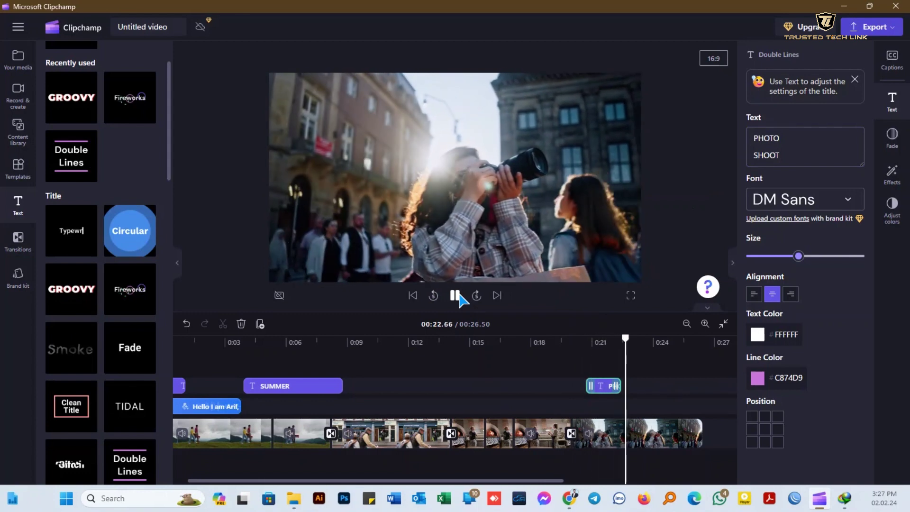
{"action": "left_click", "coordinate": [459, 295]}
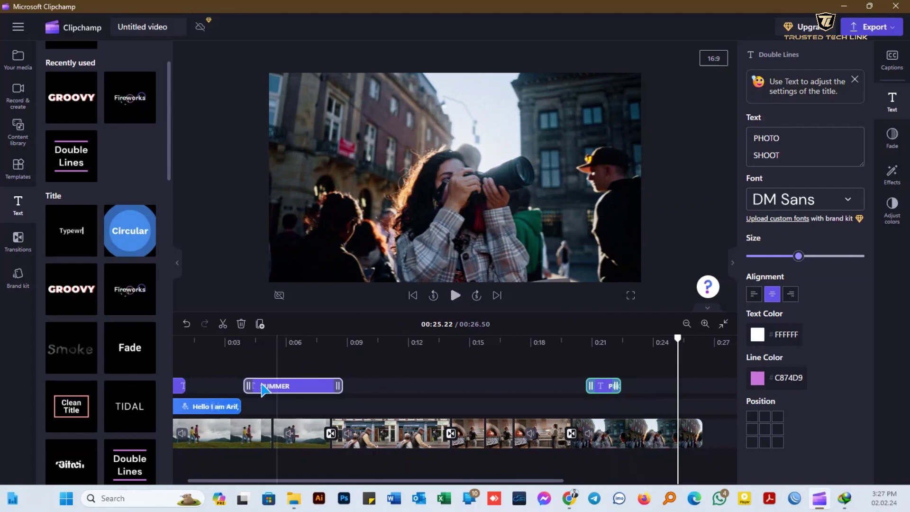
Add ENJOY as a second line under SUMMER in the title text
{"action": "left_click", "coordinate": [277, 386]}
{"action": "left_click", "coordinate": [287, 347]}
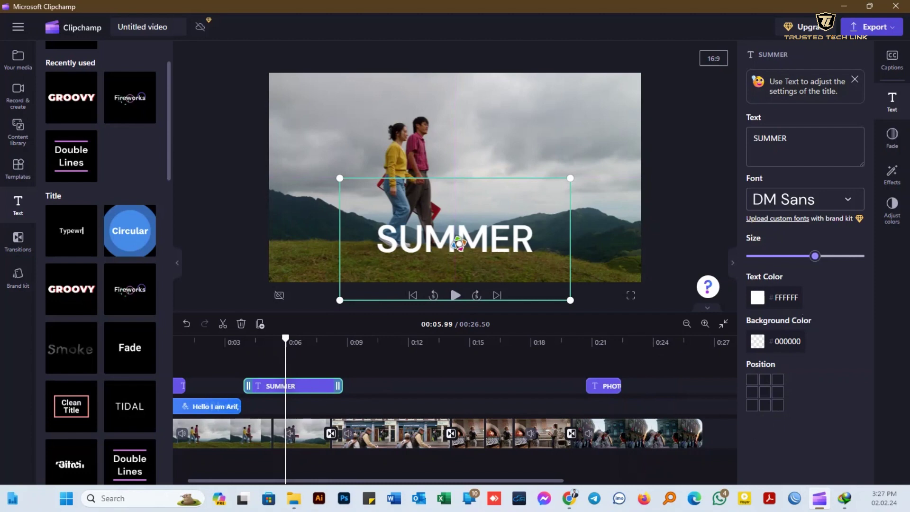
{"action": "left_click", "coordinate": [792, 152]}
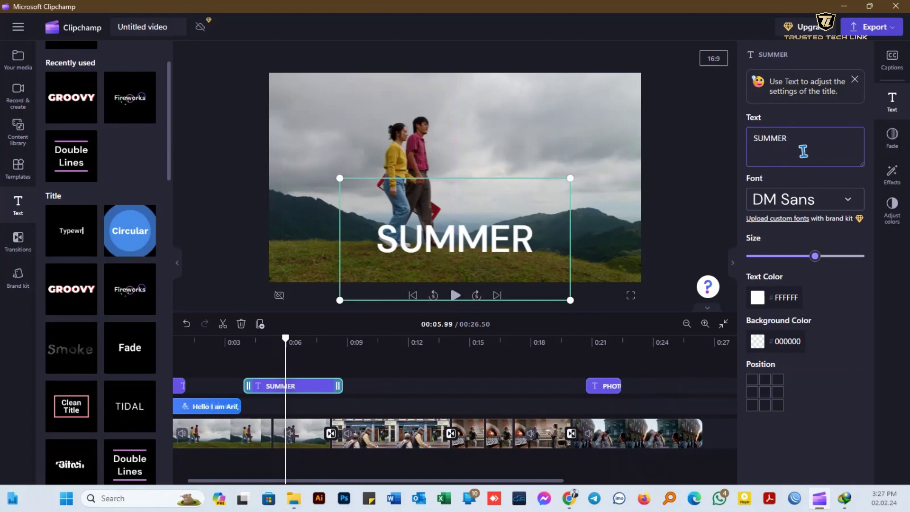
{"action": "type", "text": "e"}
{"action": "key", "text": "BackSpace"}
{"action": "type", "text": "EN"}
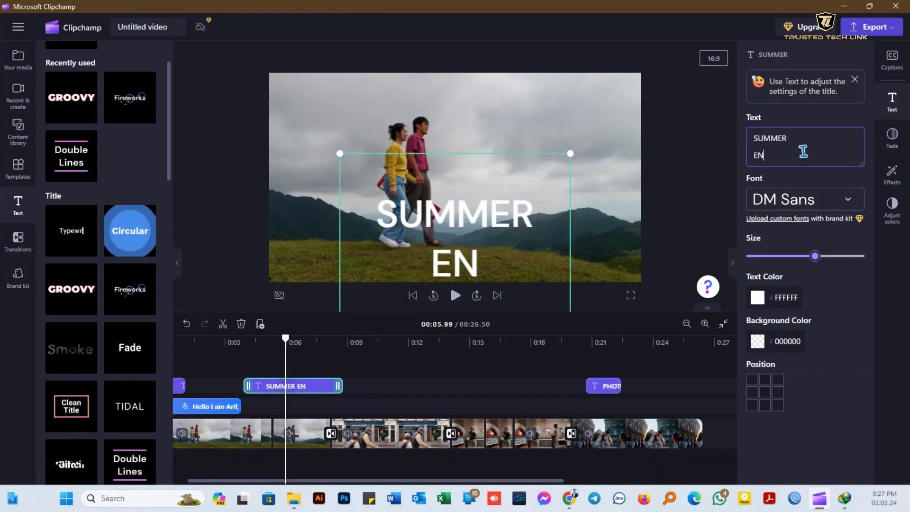
{"action": "type", "text": "JOYY"}
{"action": "key", "text": "BackSpace"}
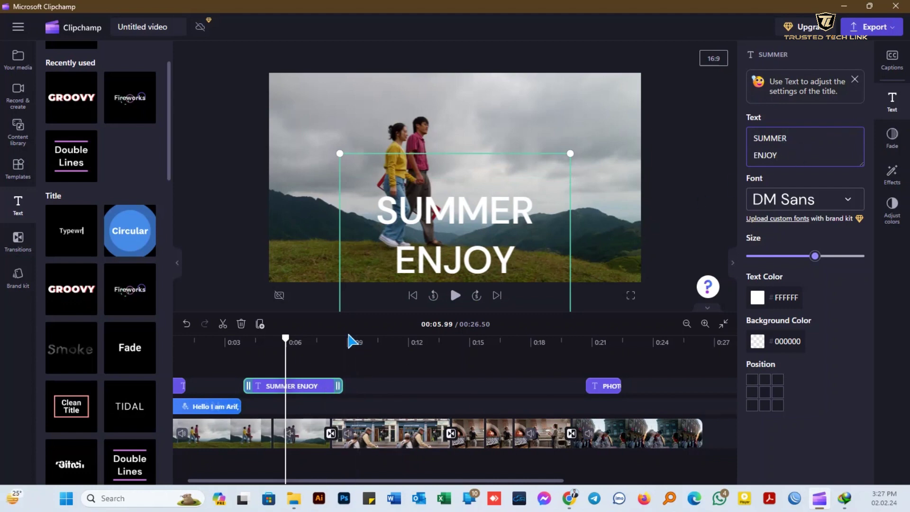
Play from about 0:20 to check the PHOTO SHOOT title
{"action": "left_click_drag", "start_coordinate": [351, 341], "coordinate": [561, 340]}
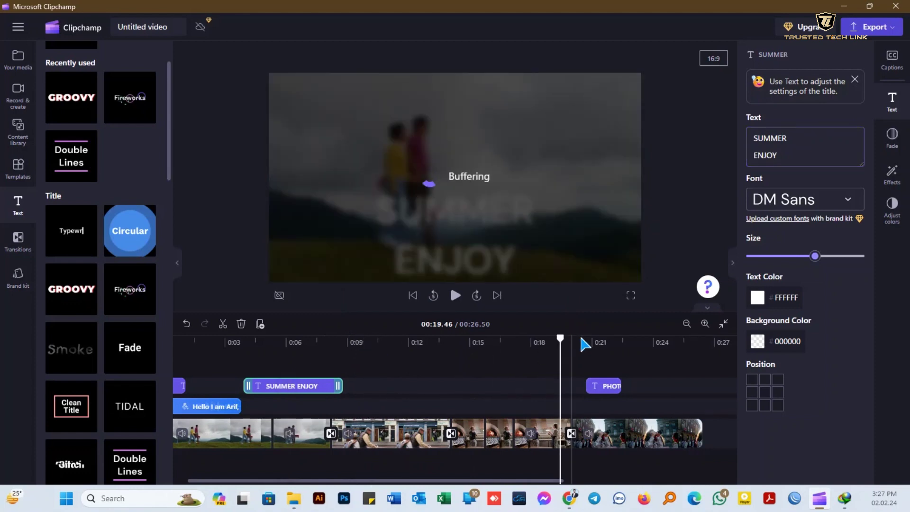
{"action": "left_click", "coordinate": [580, 339]}
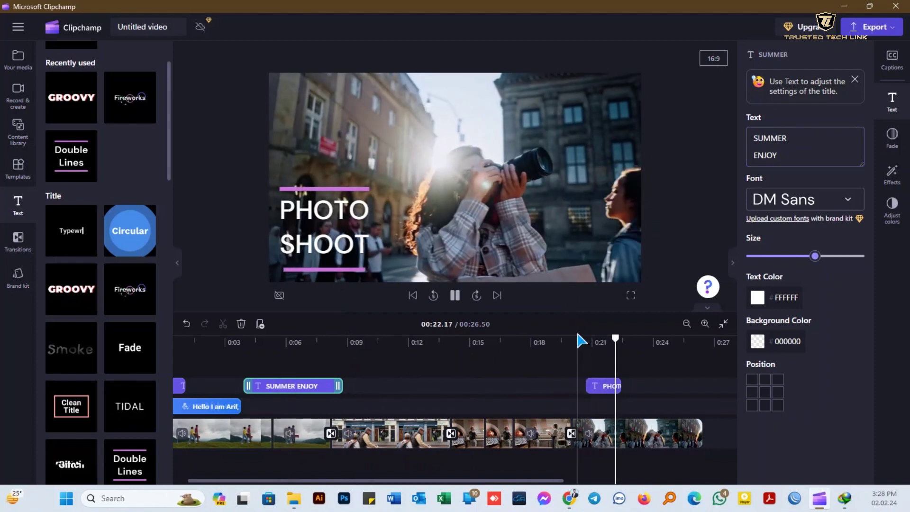
{"action": "key", "text": "space"}
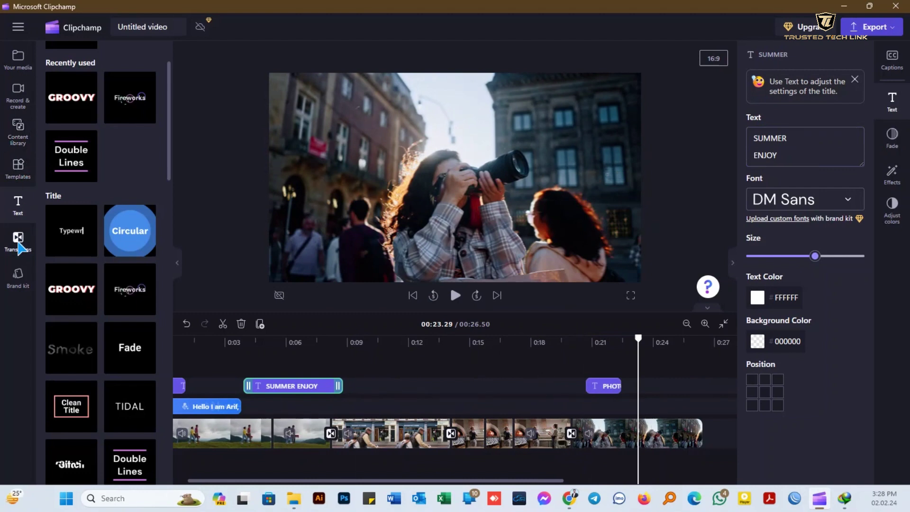
Slightly raise the final clip's exposure, contrast and saturation, add slight transparency, and show its Speed settings
{"action": "left_click", "coordinate": [889, 221]}
{"action": "left_click", "coordinate": [899, 252]}
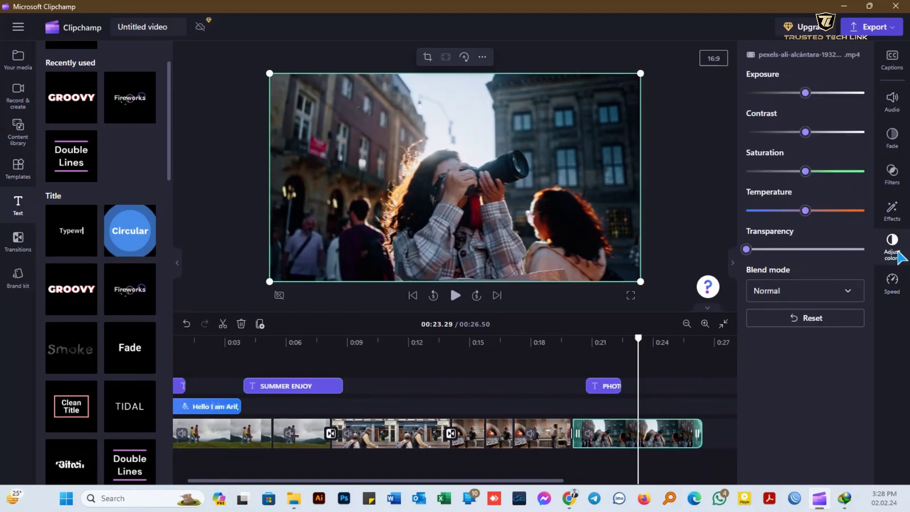
{"action": "left_click_drag", "start_coordinate": [807, 93], "coordinate": [817, 92]}
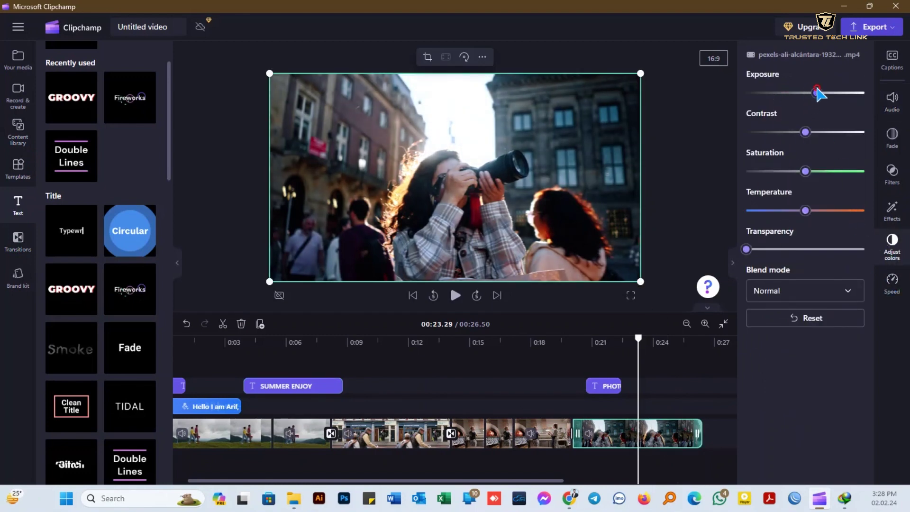
{"action": "left_click_drag", "start_coordinate": [802, 133], "coordinate": [811, 132]}
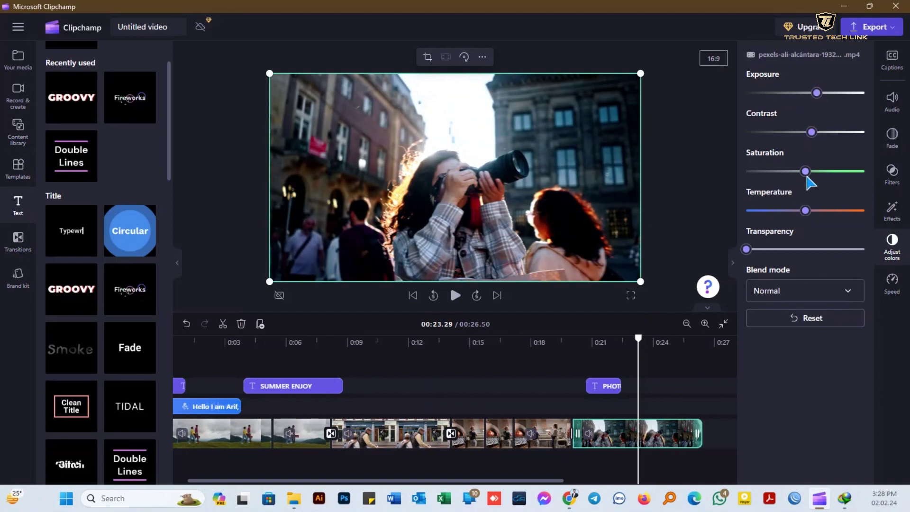
{"action": "left_click_drag", "start_coordinate": [807, 171], "coordinate": [816, 171]}
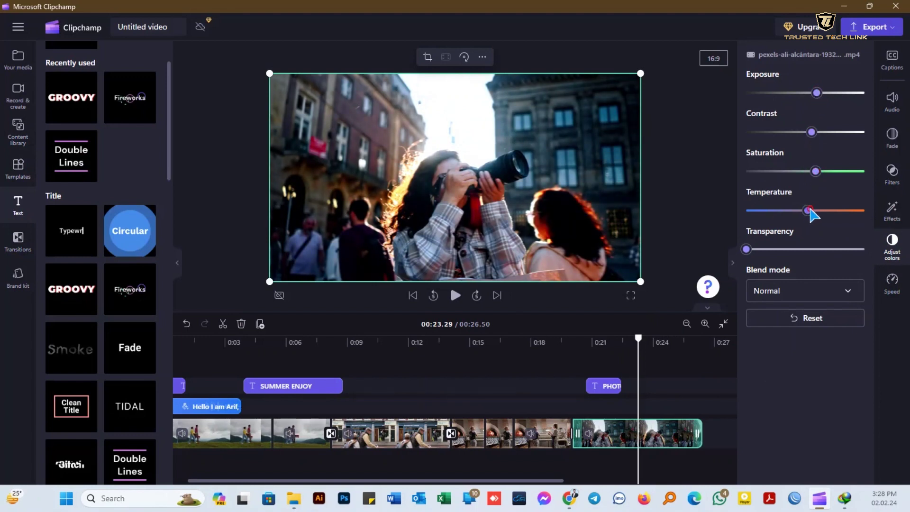
{"action": "left_click_drag", "start_coordinate": [752, 250], "coordinate": [758, 251]}
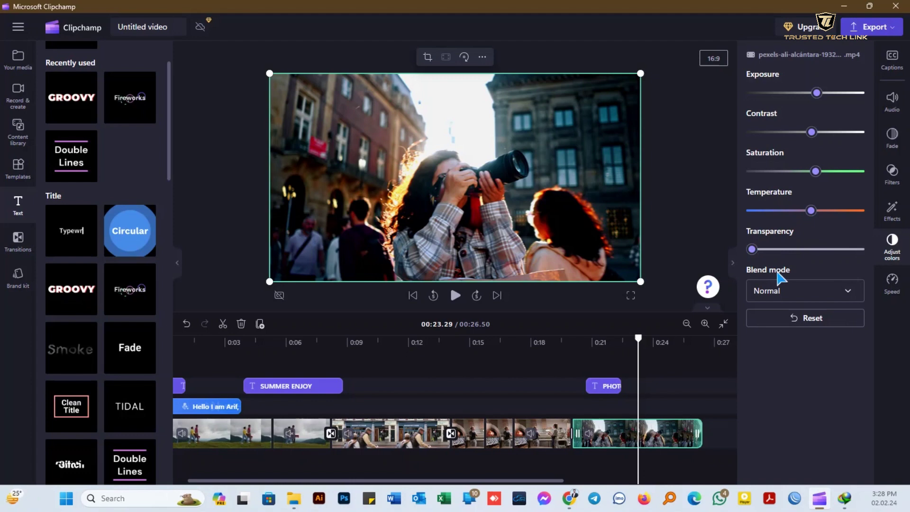
{"action": "left_click", "coordinate": [892, 284]}
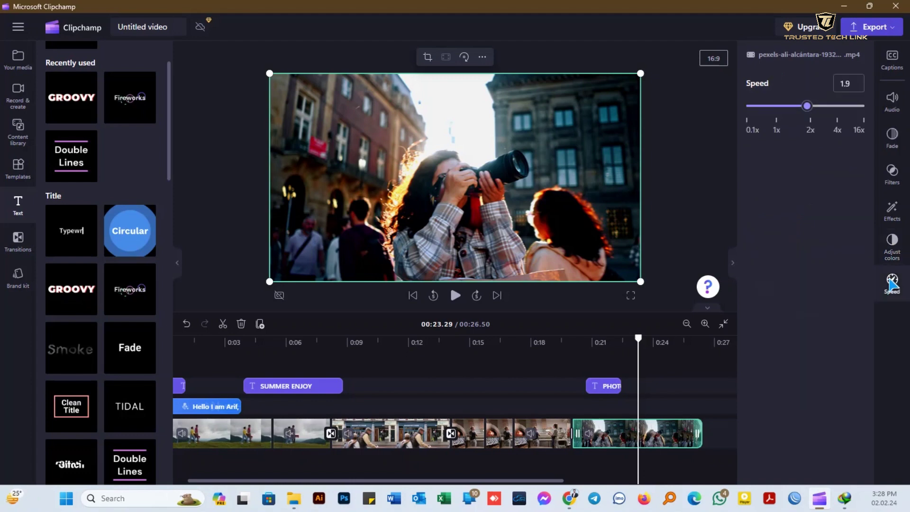
Show the Captions settings and move the playhead back to 00:23.26
{"action": "left_click", "coordinate": [893, 100]}
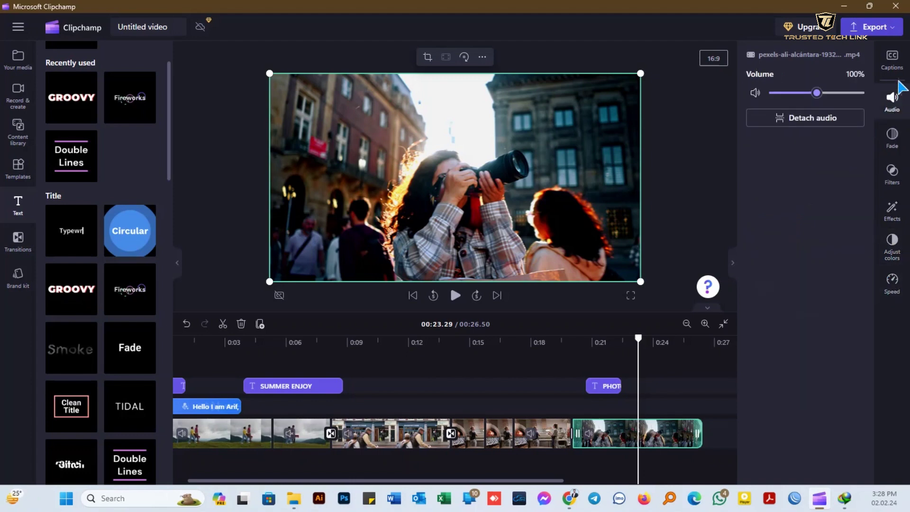
{"action": "left_click", "coordinate": [894, 61]}
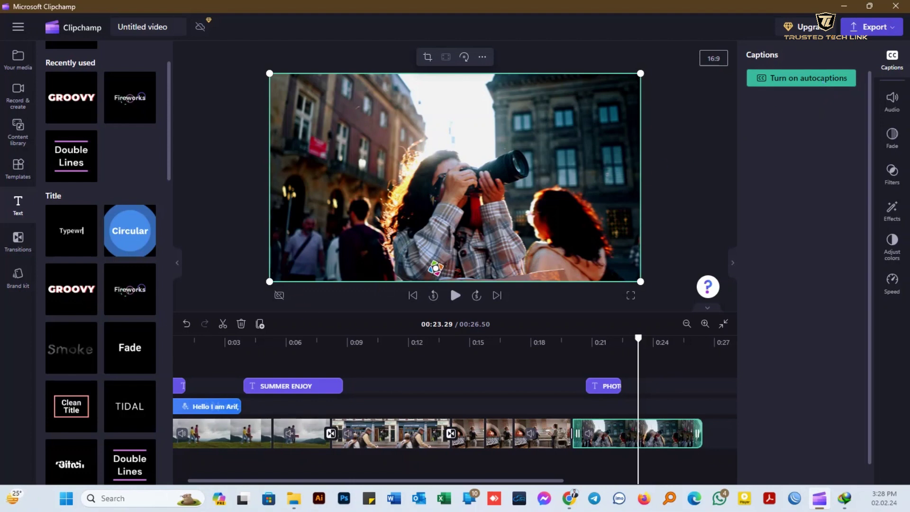
{"action": "left_click", "coordinate": [638, 337]}
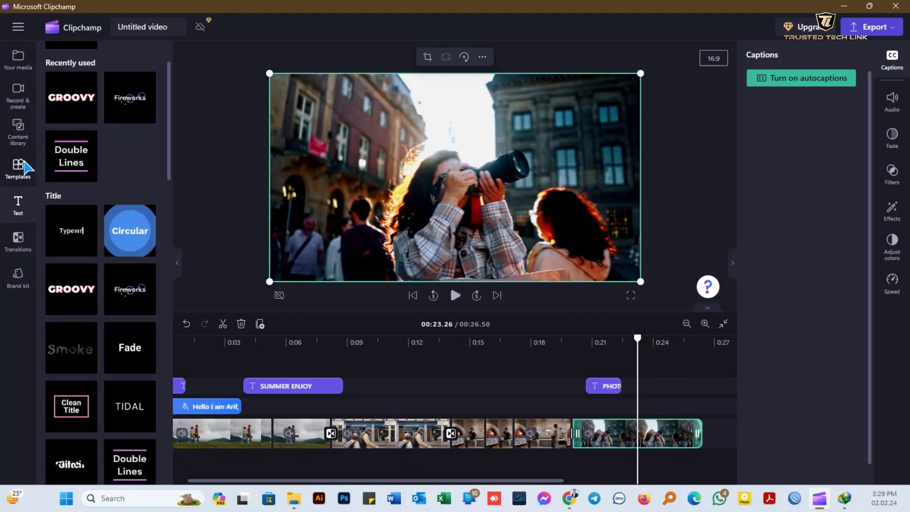
Look through Templates, Content library and Record & create, then show Your media with the playhead near 00:24.82
{"action": "left_click", "coordinate": [20, 166]}
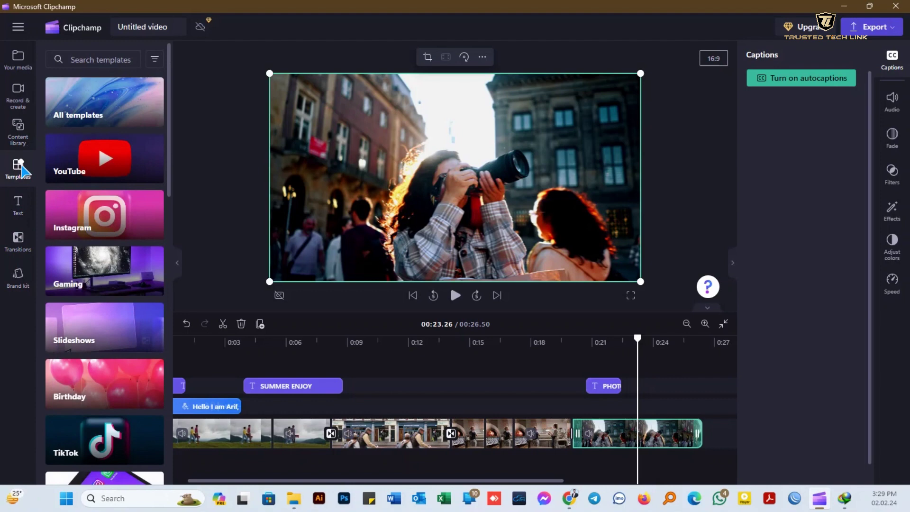
{"action": "left_click", "coordinate": [17, 129]}
{"action": "left_click", "coordinate": [20, 97]}
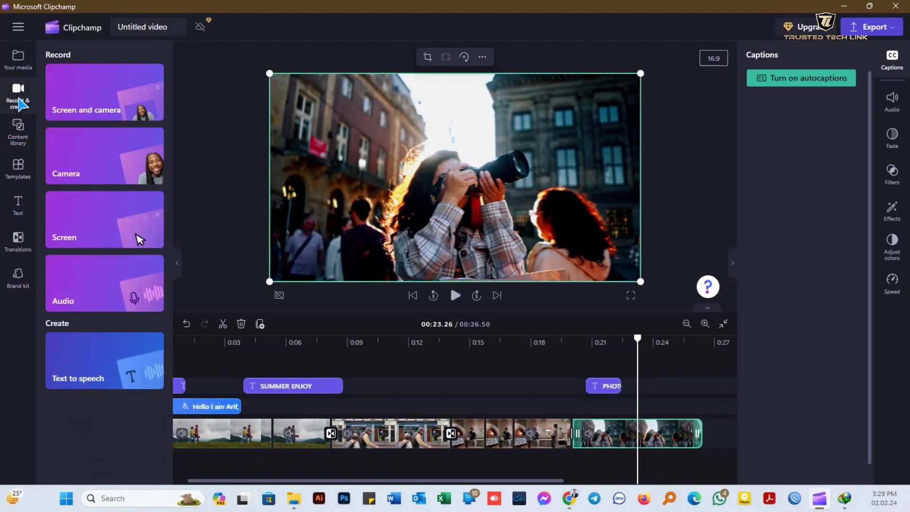
{"action": "left_click", "coordinate": [18, 59]}
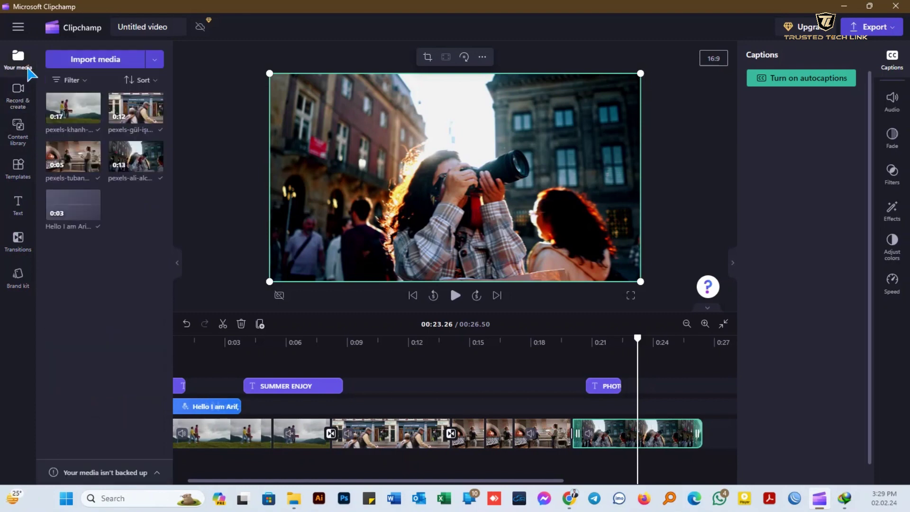
{"action": "left_click_drag", "start_coordinate": [636, 342], "coordinate": [670, 342]}
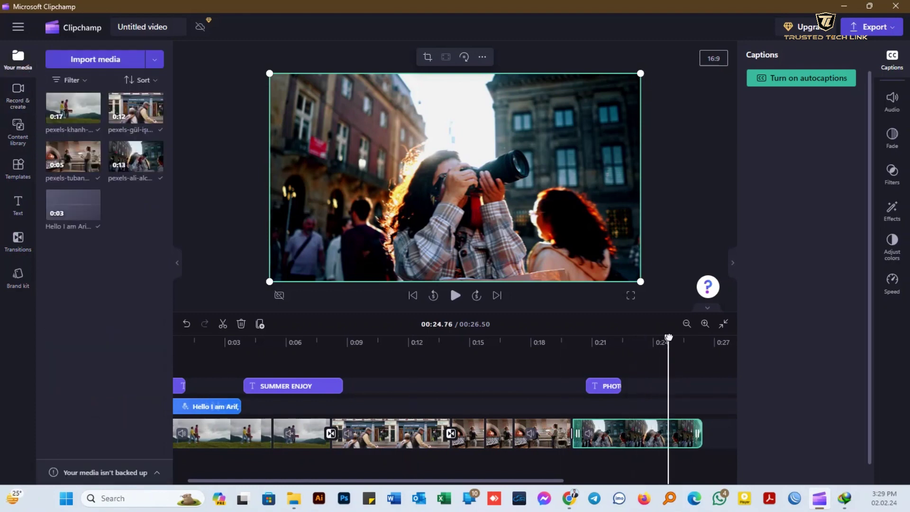
{"action": "left_click", "coordinate": [732, 263]}
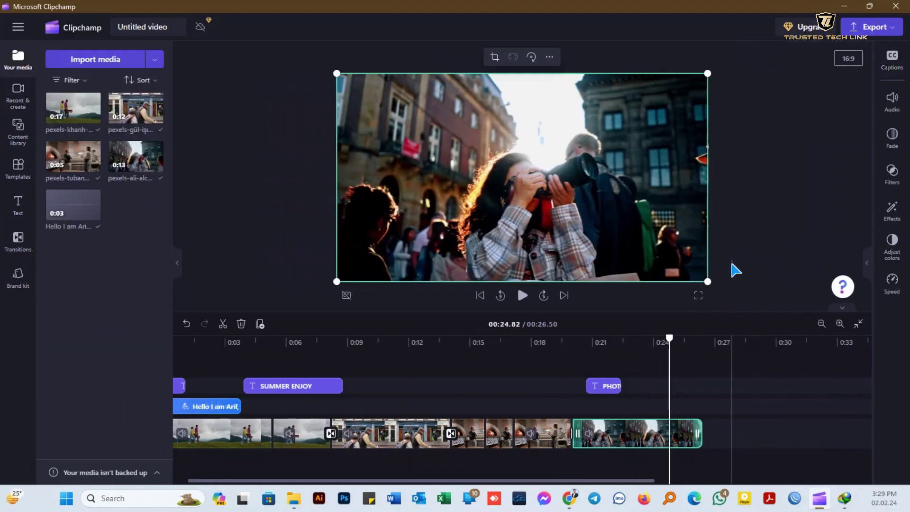
Add a like-and-subscribe sticker from Subscribe stickers, starting around 0:10
{"action": "left_click", "coordinate": [29, 131]}
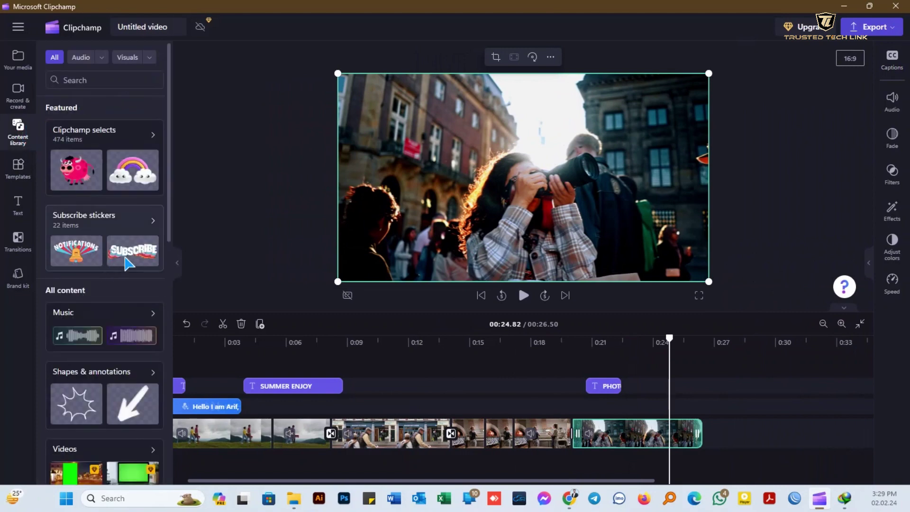
{"action": "scroll", "coordinate": [127, 262], "scroll_direction": "down", "scroll_amount": 3}
{"action": "scroll", "coordinate": [128, 237], "scroll_direction": "down", "scroll_amount": 1}
{"action": "scroll", "coordinate": [129, 237], "scroll_direction": "up", "scroll_amount": 2}
{"action": "scroll", "coordinate": [130, 236], "scroll_direction": "up", "scroll_amount": 2}
{"action": "left_click", "coordinate": [146, 223]}
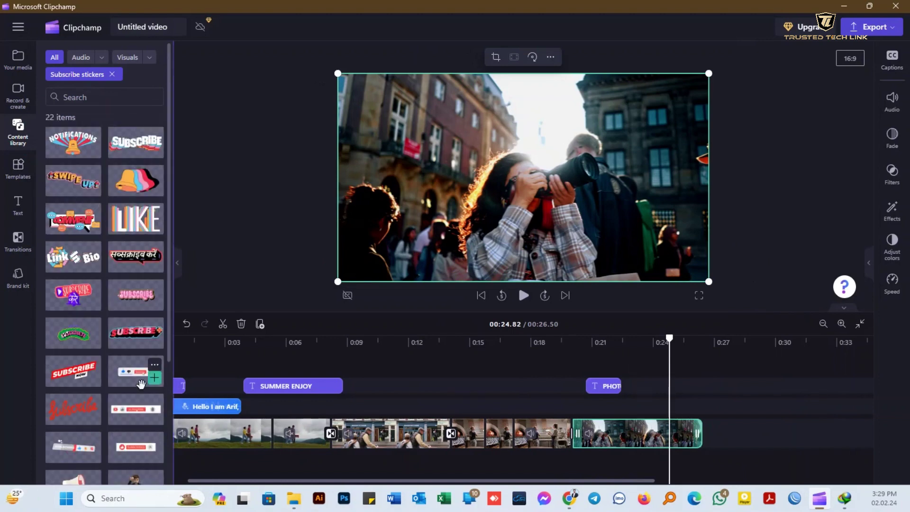
{"action": "left_click", "coordinate": [154, 382]}
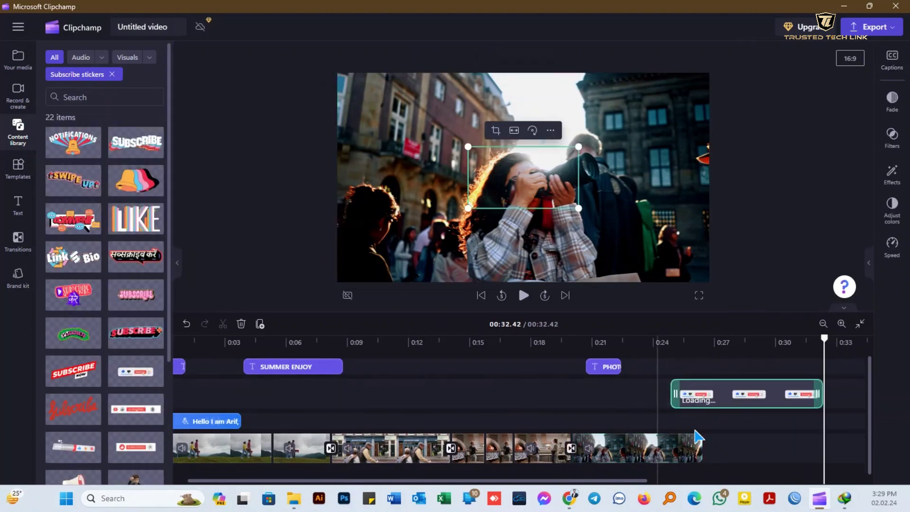
{"action": "left_click_drag", "start_coordinate": [669, 394], "coordinate": [369, 395]}
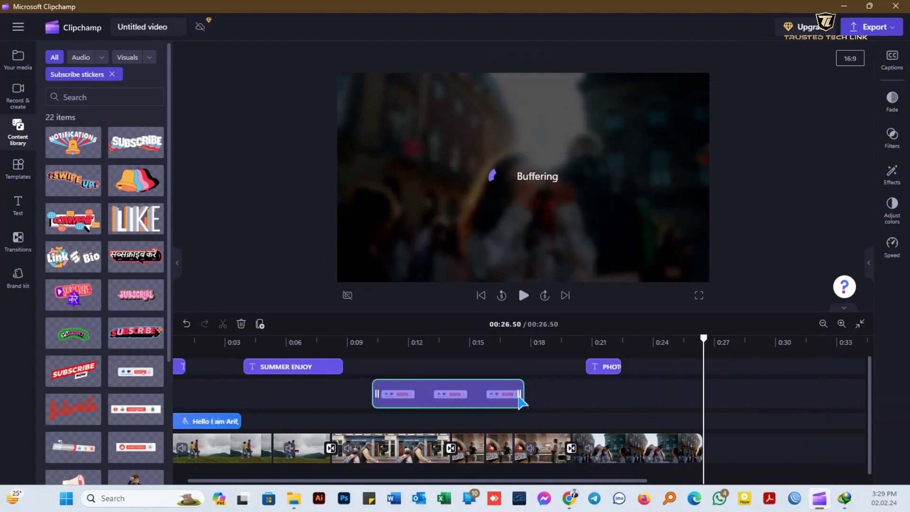
Move the sticker down to the lower middle of the frame and check where it ends
{"action": "left_click", "coordinate": [368, 343]}
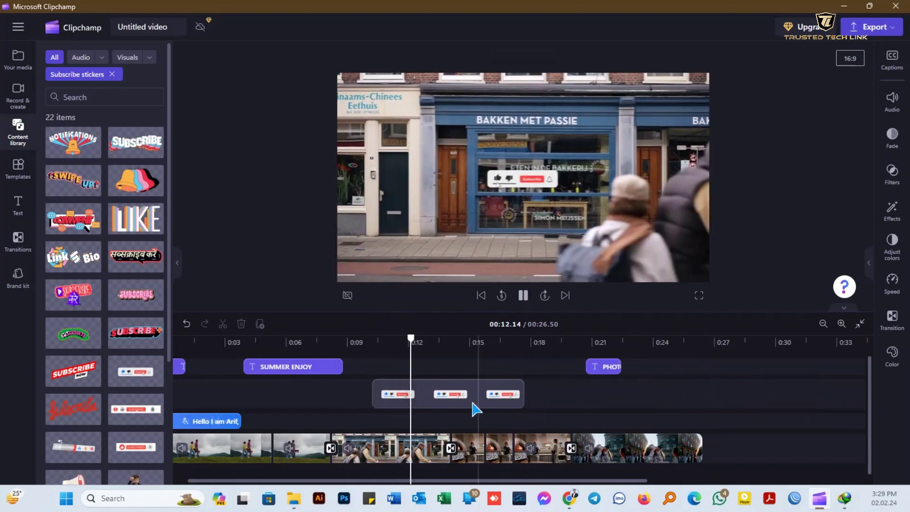
{"action": "left_click", "coordinate": [451, 397]}
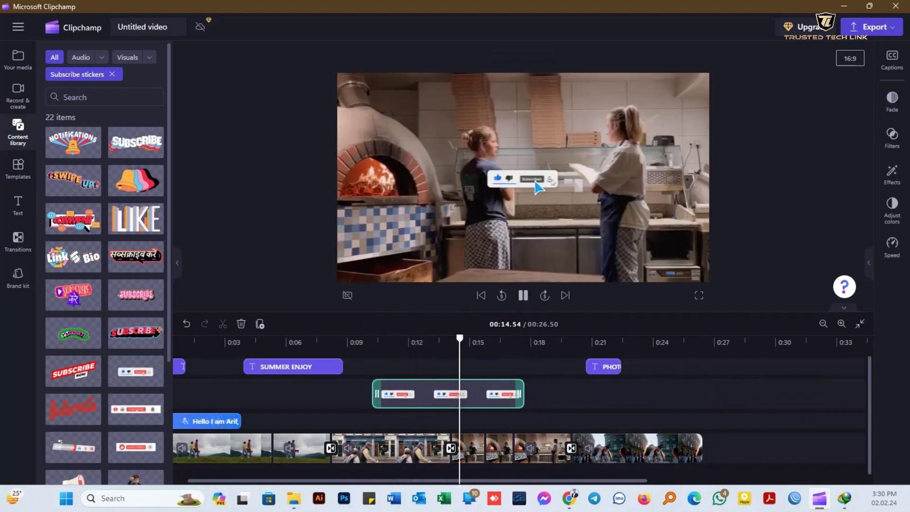
{"action": "left_click", "coordinate": [523, 296]}
{"action": "left_click", "coordinate": [550, 180]}
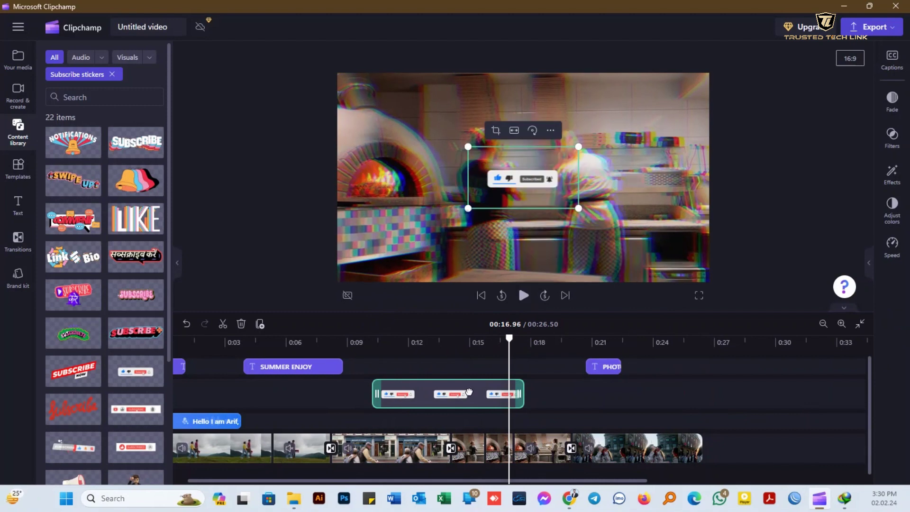
{"action": "left_click_drag", "start_coordinate": [549, 179], "coordinate": [553, 259]}
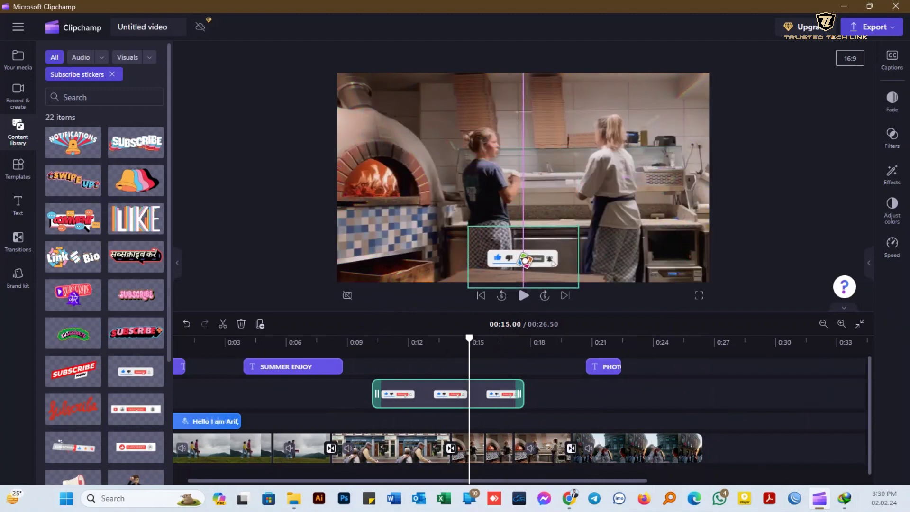
{"action": "left_click", "coordinate": [554, 341]}
{"action": "left_click", "coordinate": [685, 341]}
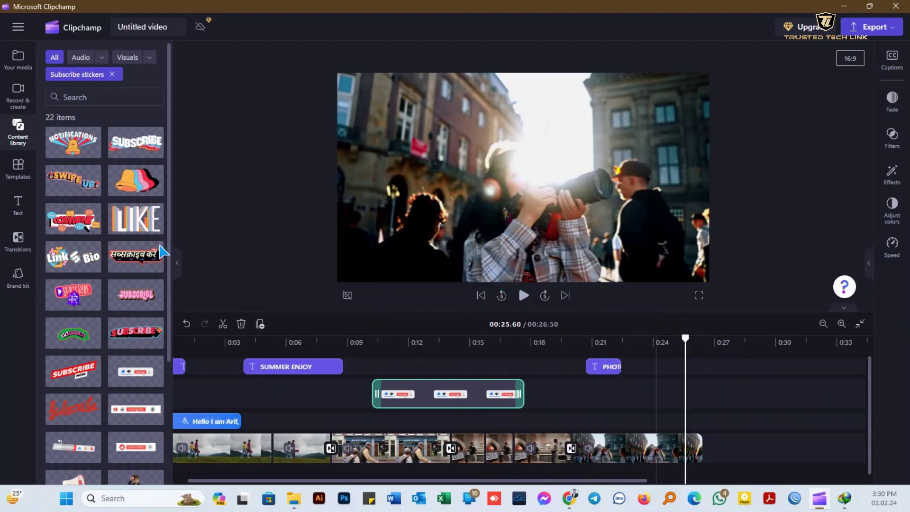
Search the stock videos for THANKS FOR WATCHING clips
{"action": "left_click", "coordinate": [149, 57]}
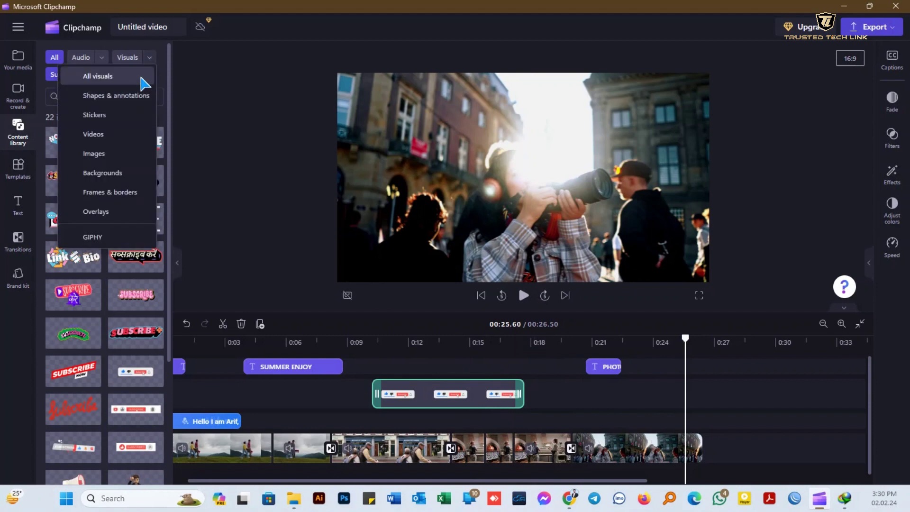
{"action": "left_click", "coordinate": [111, 134]}
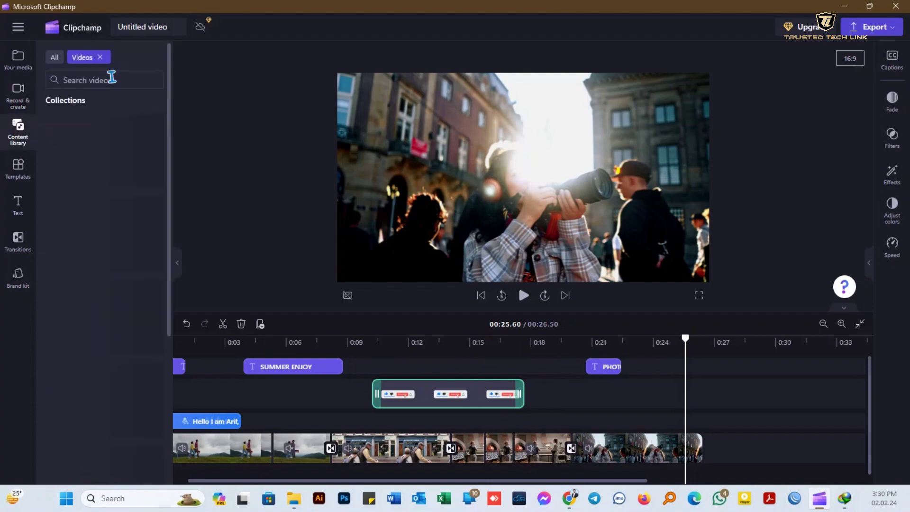
{"action": "left_click", "coordinate": [122, 83]}
{"action": "type", "text": "THANKS FOR WA"}
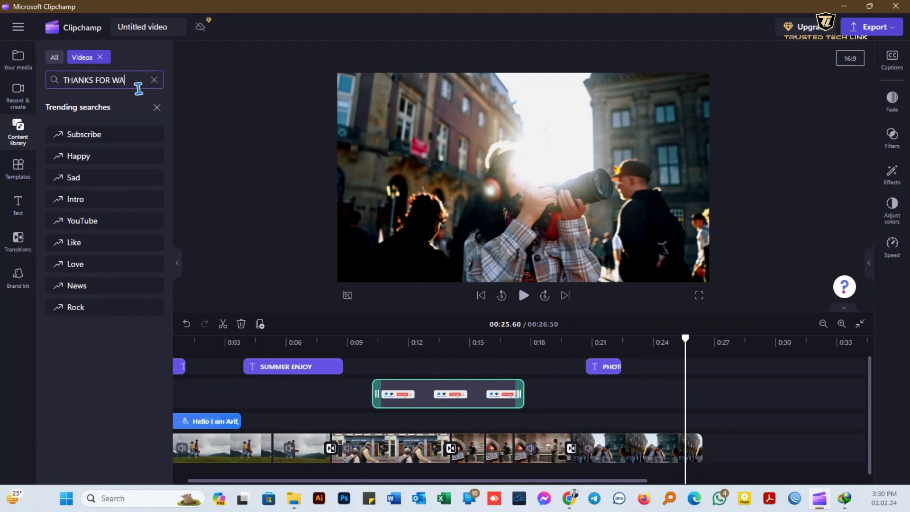
{"action": "type", "text": "TCH"}
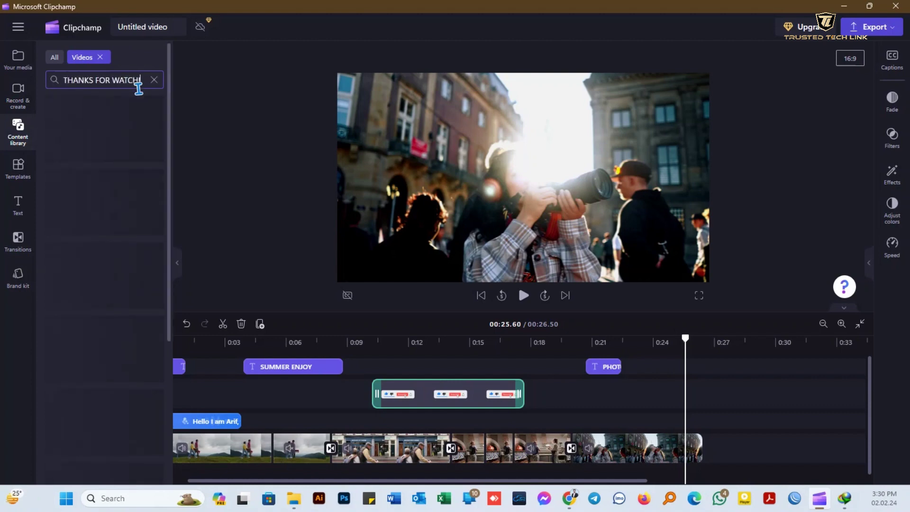
{"action": "type", "text": "ING"}
{"action": "key", "text": "Return"}
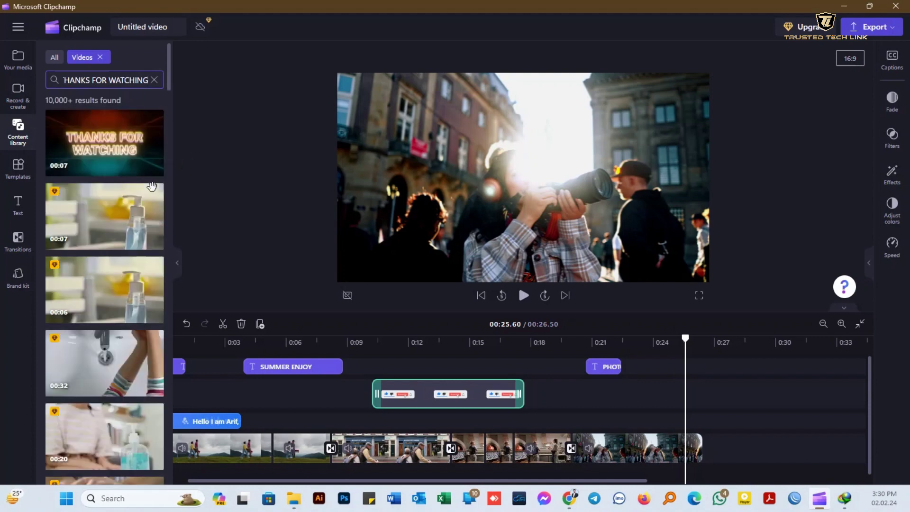
{"action": "scroll", "coordinate": [112, 305], "scroll_direction": "down", "scroll_amount": 5}
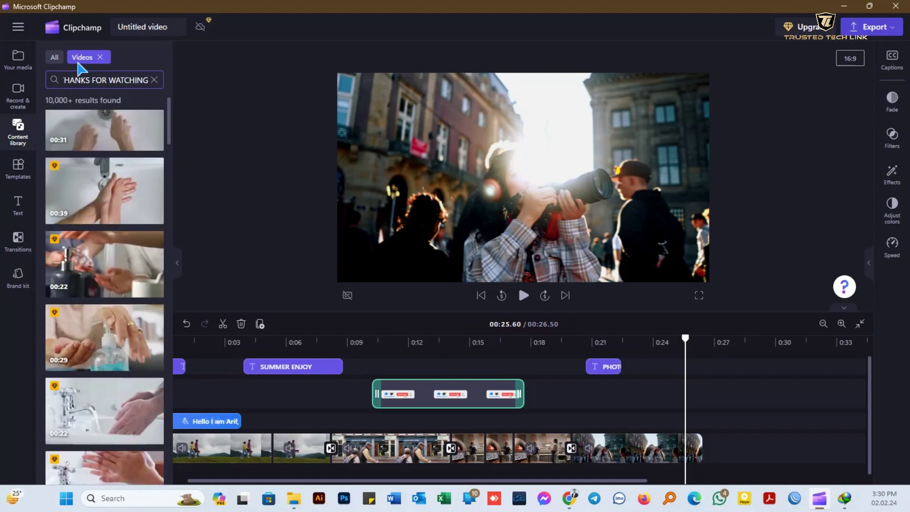
Add the neon Thanks for Watching video and place it after the last main-track clip
{"action": "left_click", "coordinate": [54, 57]}
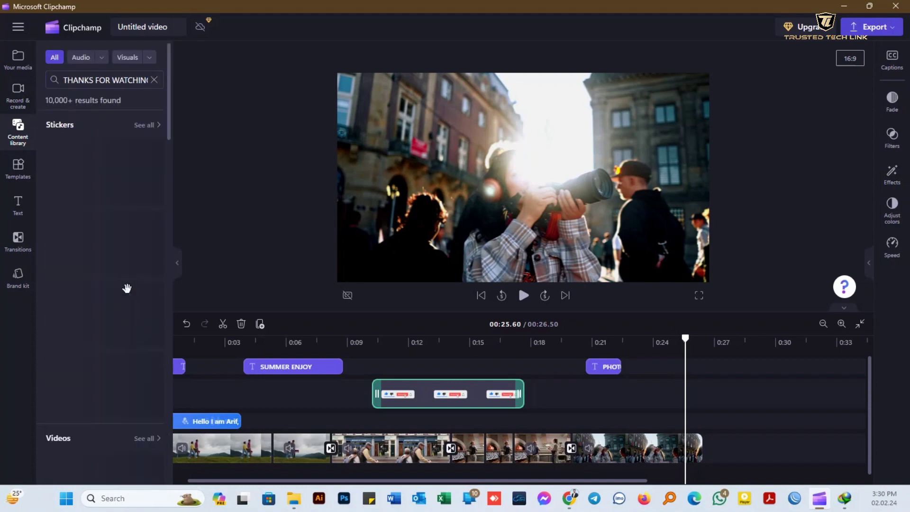
{"action": "mouse_move", "coordinate": [129, 286]}
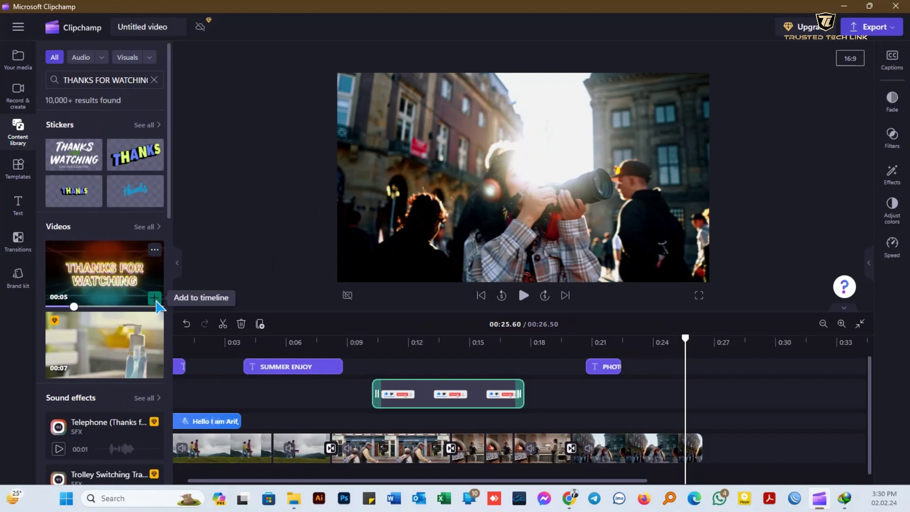
{"action": "left_click", "coordinate": [155, 297]}
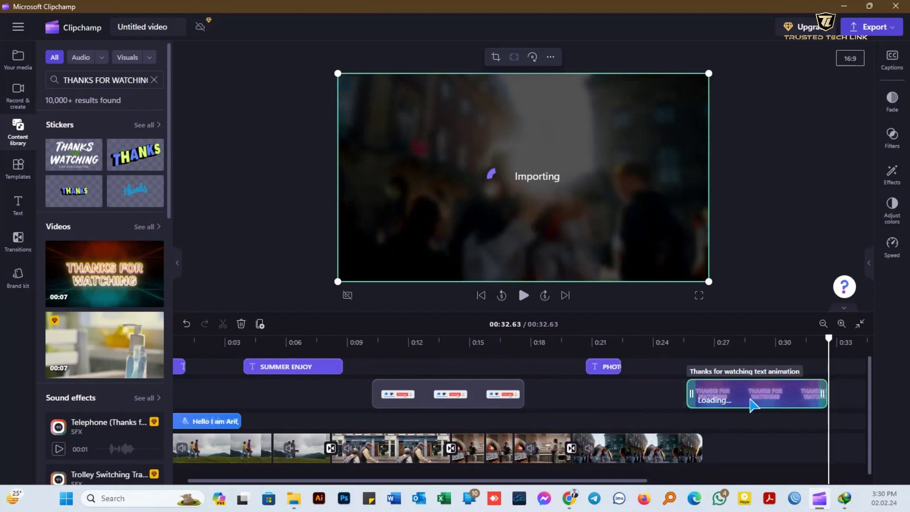
{"action": "left_click_drag", "start_coordinate": [756, 391], "coordinate": [760, 449]}
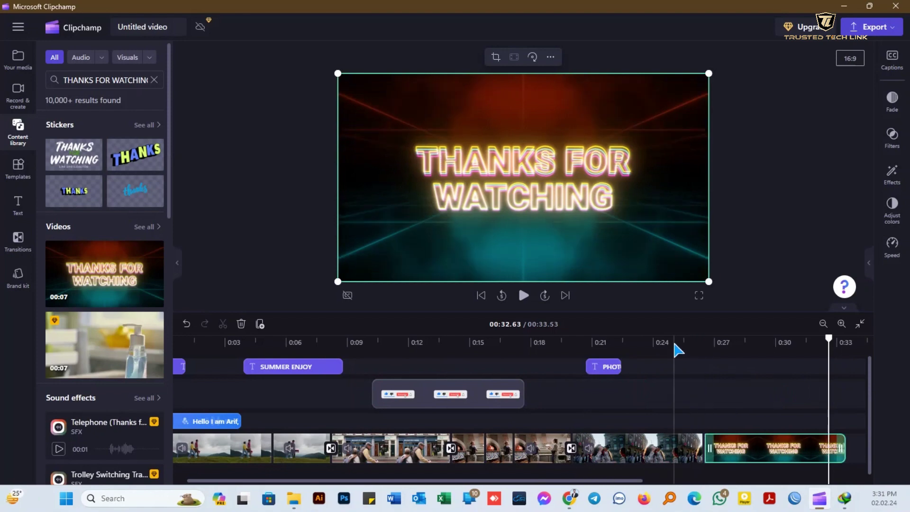
Preview the In the sky track from Clipchamp selects audio and add it to the timeline
{"action": "left_click", "coordinate": [19, 136]}
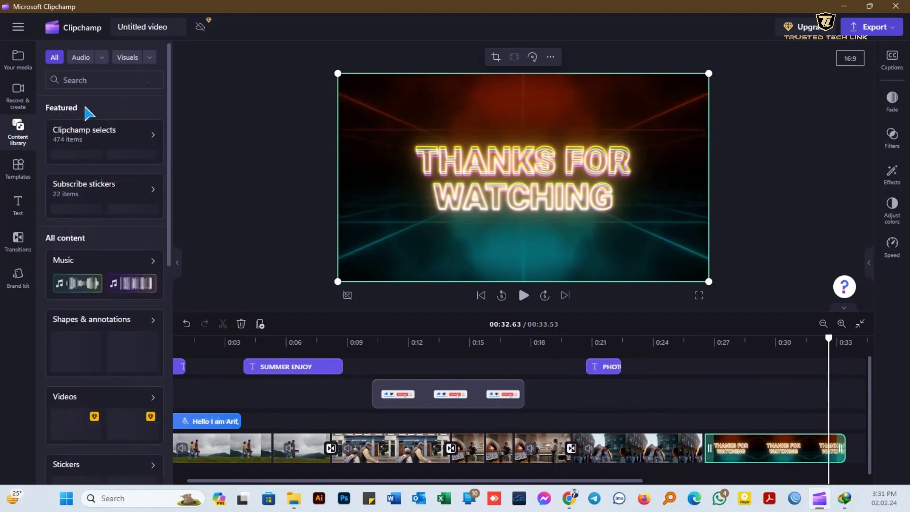
{"action": "left_click", "coordinate": [101, 58]}
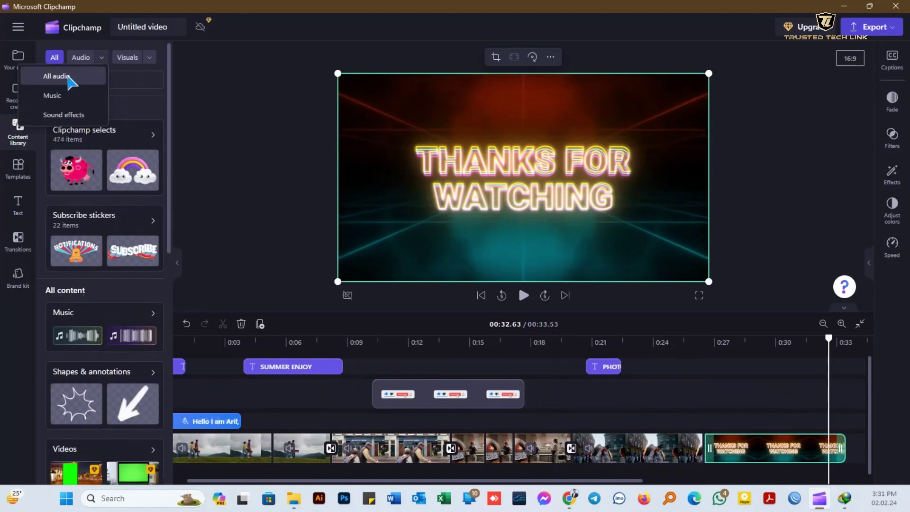
{"action": "left_click", "coordinate": [68, 76]}
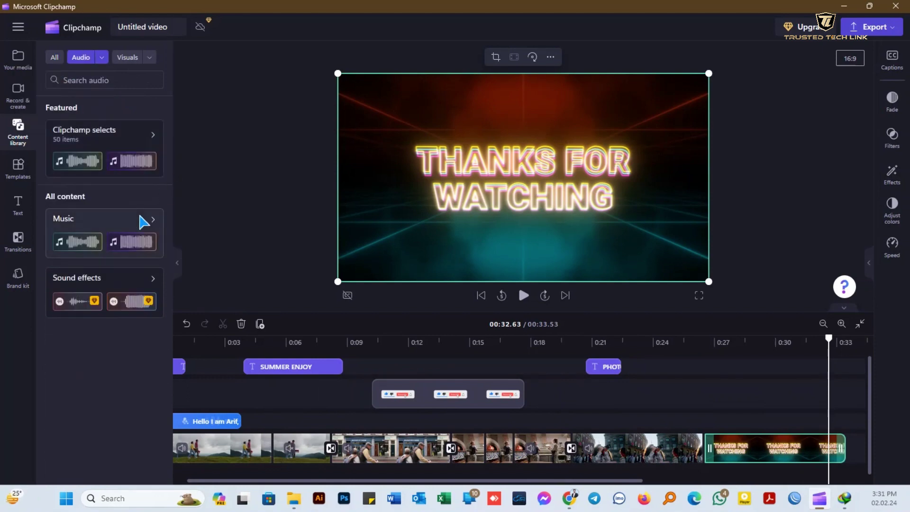
{"action": "left_click", "coordinate": [93, 147]}
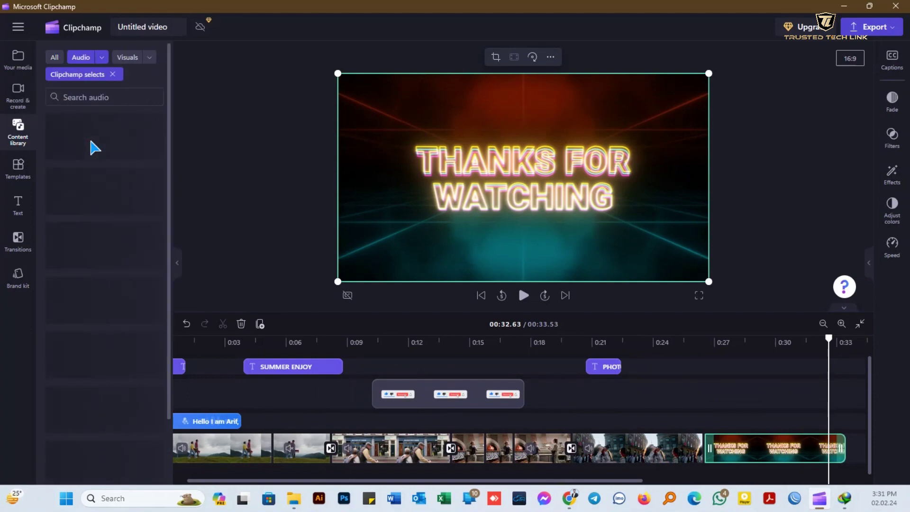
{"action": "left_click", "coordinate": [59, 165]}
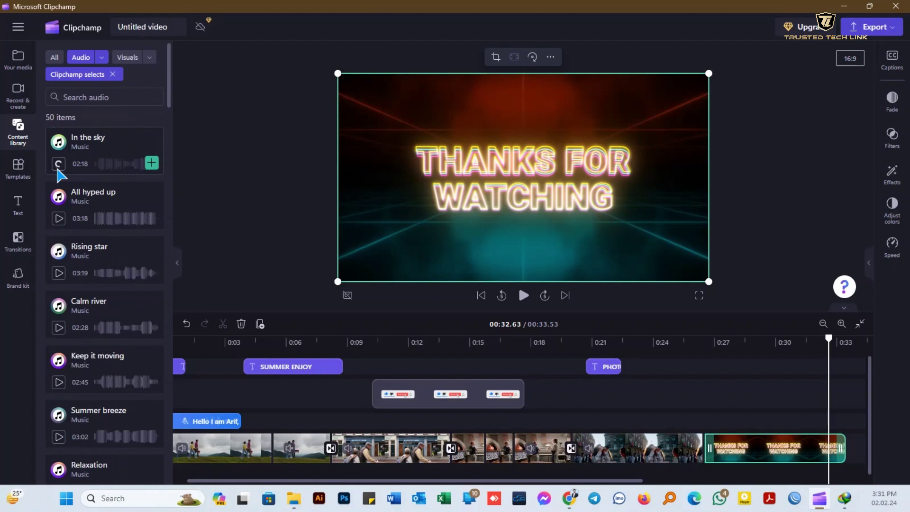
{"action": "left_click", "coordinate": [58, 166]}
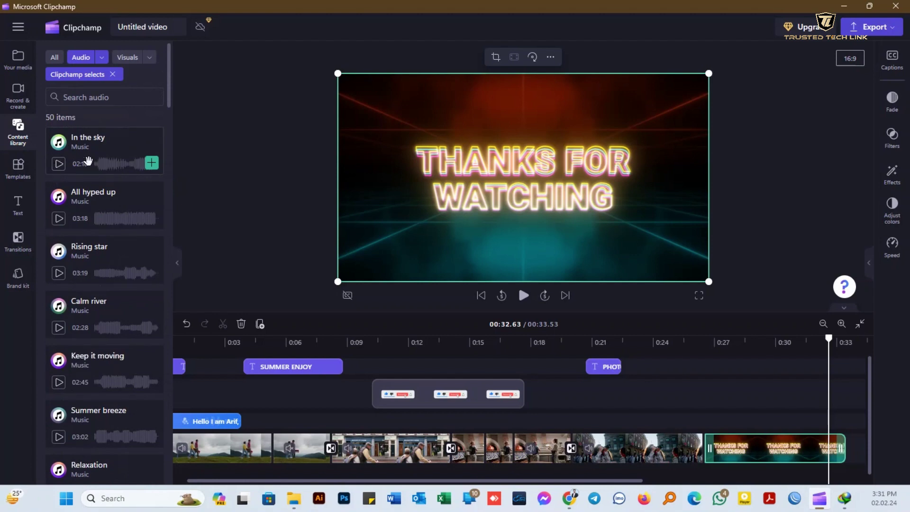
{"action": "left_click", "coordinate": [152, 163]}
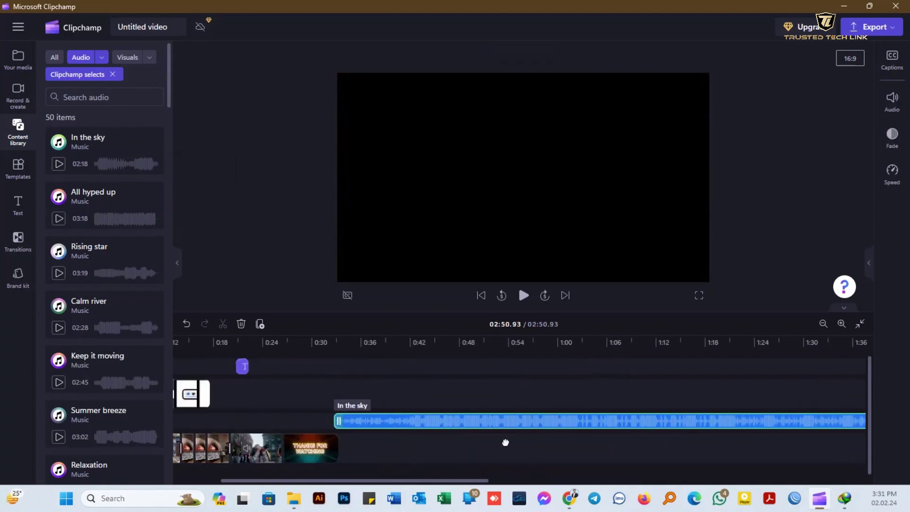
Move the In the sky music below the video starting at 0:00 and trim it to end at 00:33.53
{"action": "left_click_drag", "start_coordinate": [505, 442], "coordinate": [343, 474]}
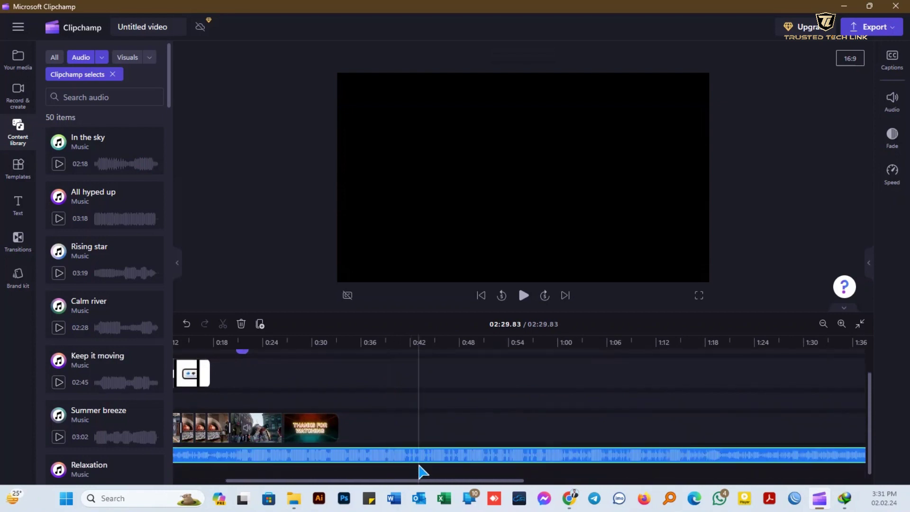
{"action": "left_click", "coordinate": [474, 455]}
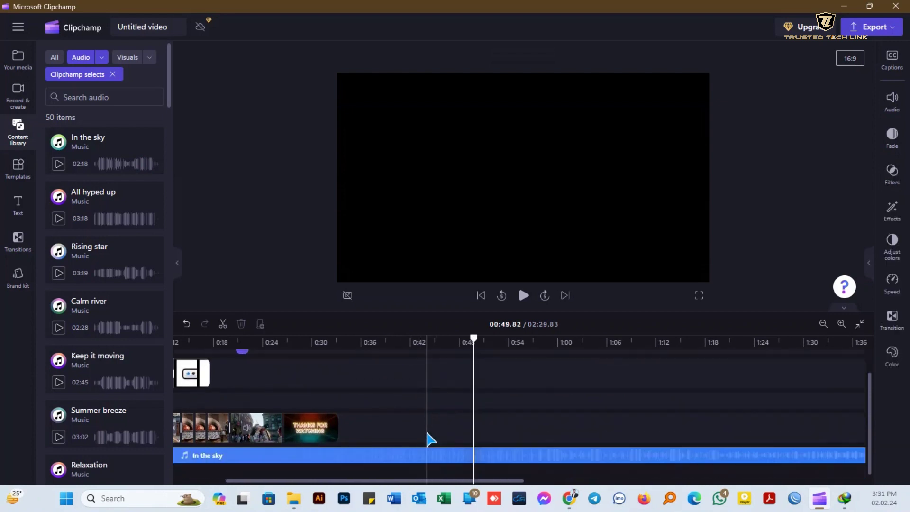
{"action": "left_click_drag", "start_coordinate": [443, 480], "coordinate": [392, 481]}
{"action": "left_click", "coordinate": [346, 456]}
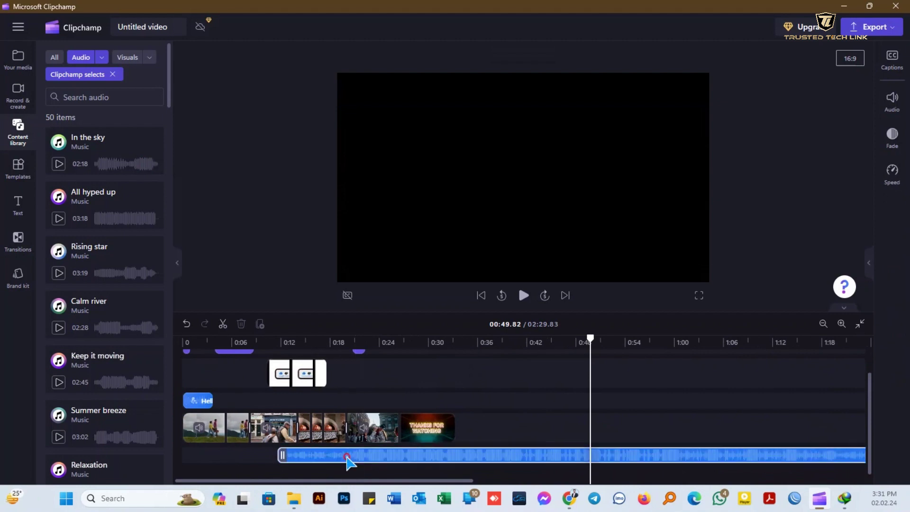
{"action": "left_click_drag", "start_coordinate": [346, 456], "coordinate": [263, 456]}
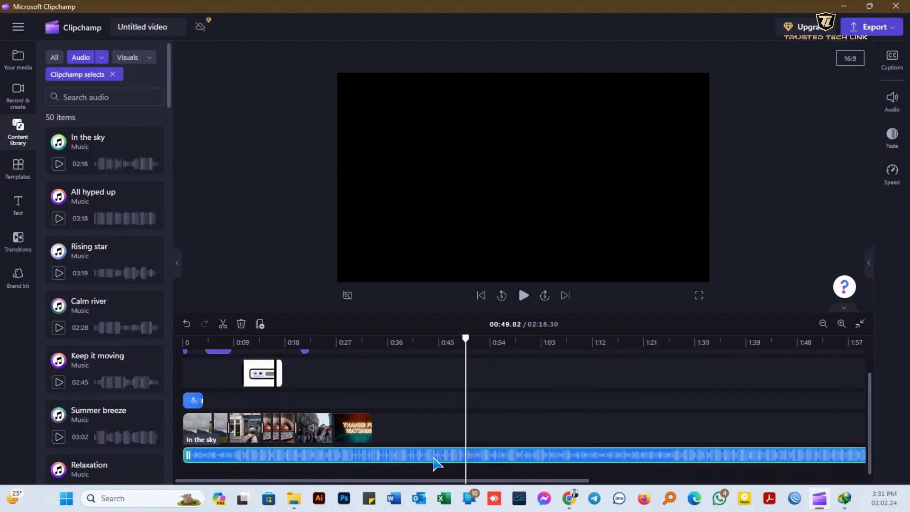
{"action": "scroll", "coordinate": [445, 463], "scroll_direction": "down", "scroll_amount": 1}
{"action": "scroll", "coordinate": [569, 463], "scroll_direction": "down", "scroll_amount": 1}
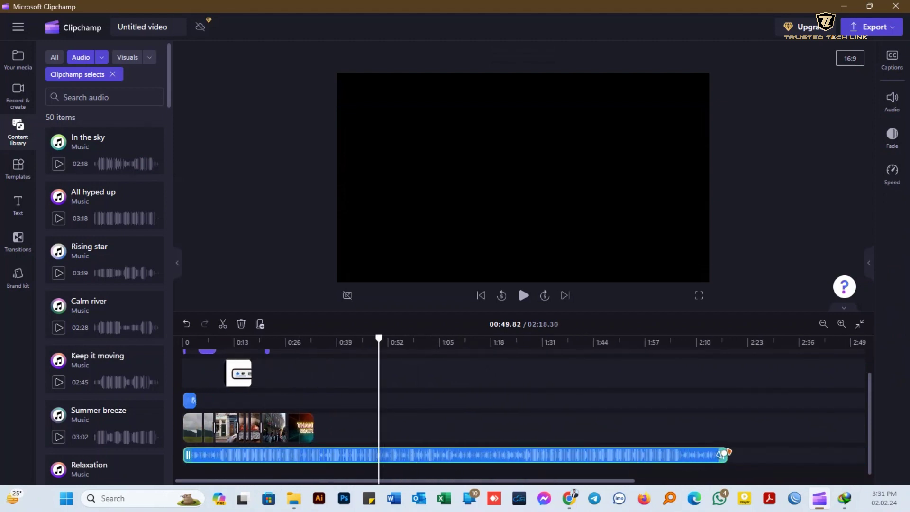
{"action": "left_click_drag", "start_coordinate": [725, 454], "coordinate": [309, 458]}
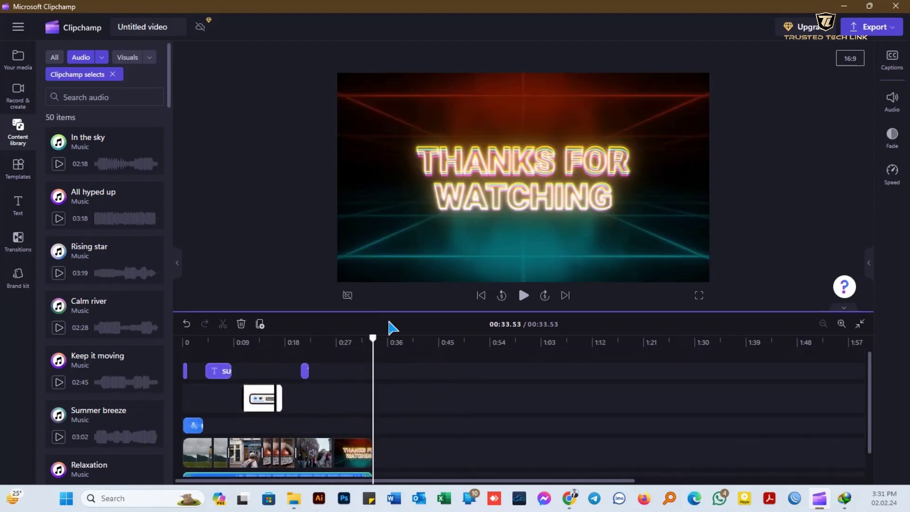
Preview the video from 0:00, then delete the short text-to-speech voice clip
{"action": "left_click", "coordinate": [183, 341]}
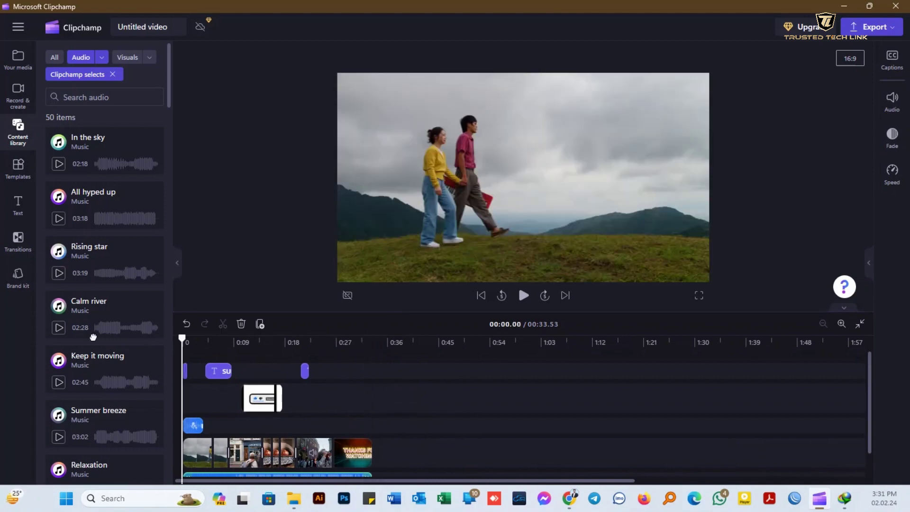
{"action": "left_click", "coordinate": [523, 295]}
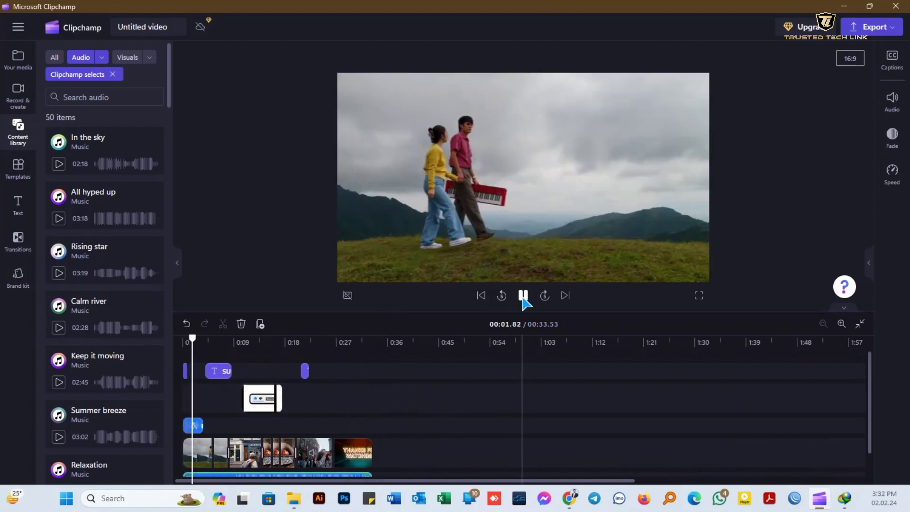
{"action": "left_click", "coordinate": [189, 426]}
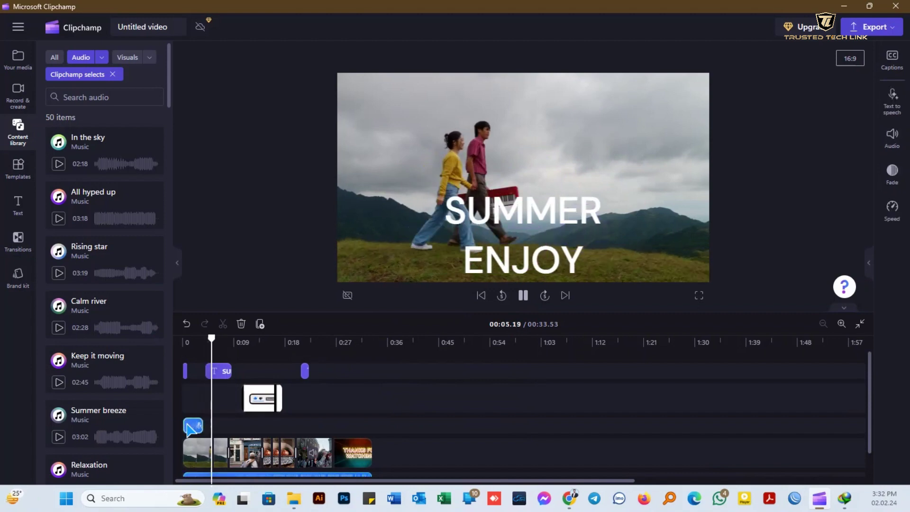
{"action": "left_click", "coordinate": [240, 324]}
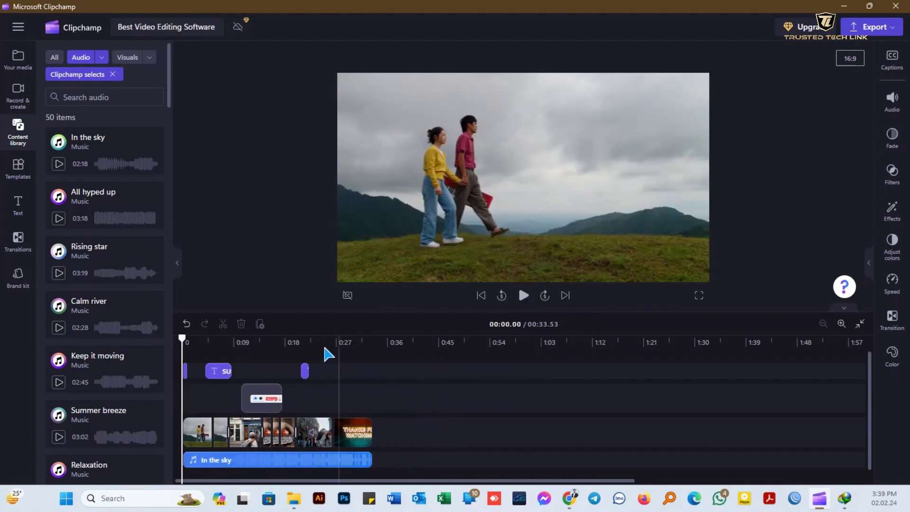
Import Trusted Tech Link.png from the Trusted Tech Link > Logo > 24. Trusted Tech Link logo folder
{"action": "scroll", "coordinate": [275, 403], "scroll_direction": "up", "scroll_amount": 1}
{"action": "scroll", "coordinate": [287, 409], "scroll_direction": "up", "scroll_amount": 2}
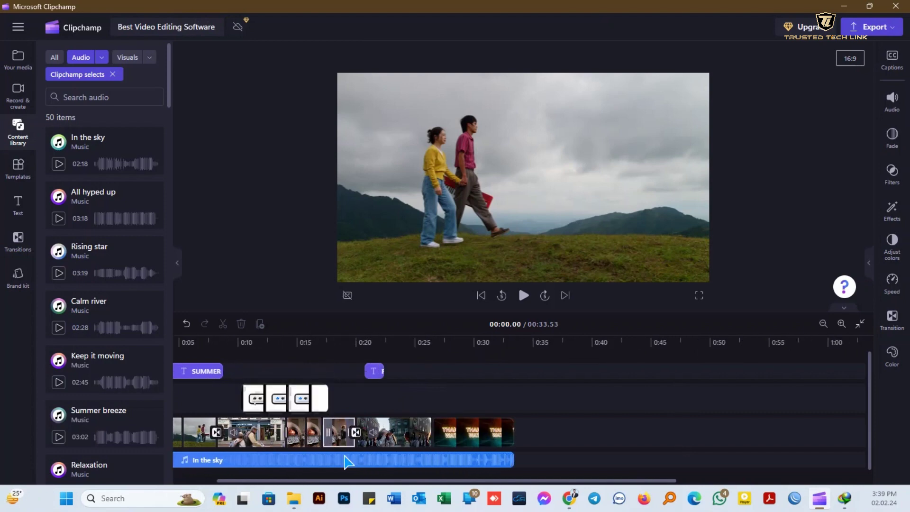
{"action": "scroll", "coordinate": [333, 483], "scroll_direction": "up", "scroll_amount": 1}
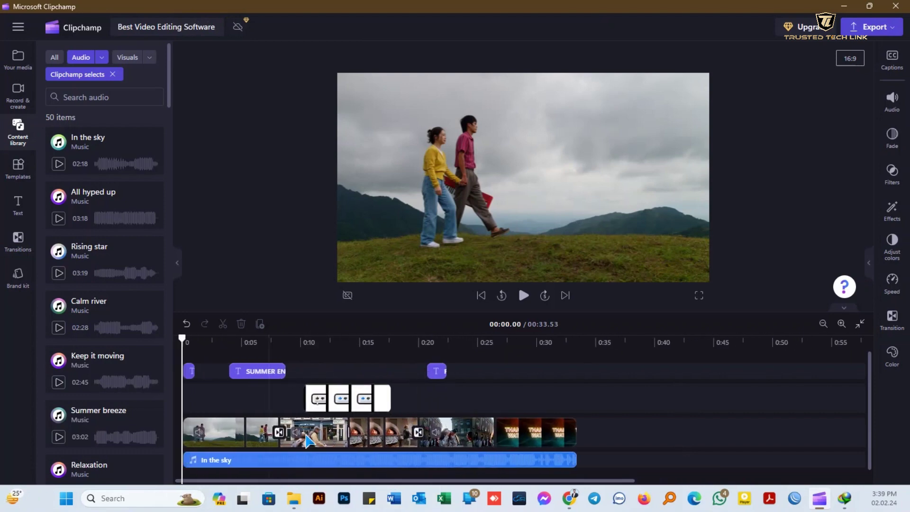
{"action": "left_click", "coordinate": [20, 66]}
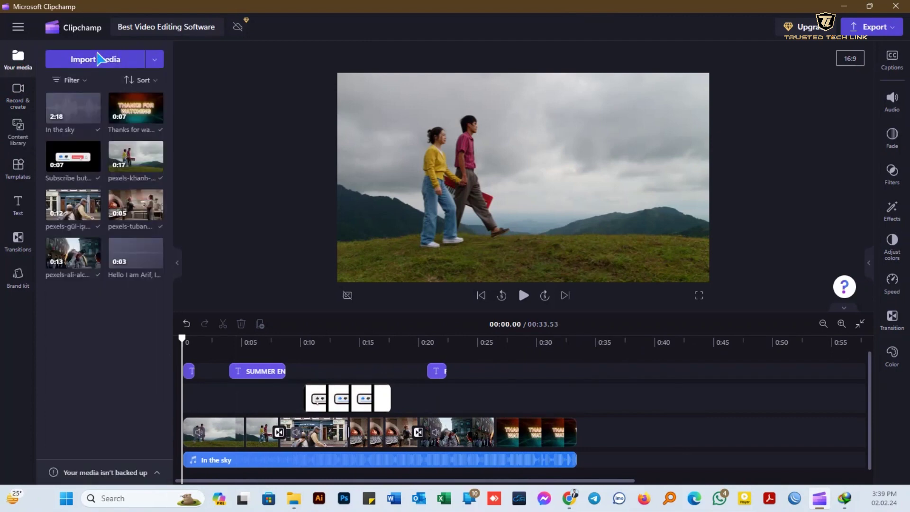
{"action": "left_click", "coordinate": [98, 59]}
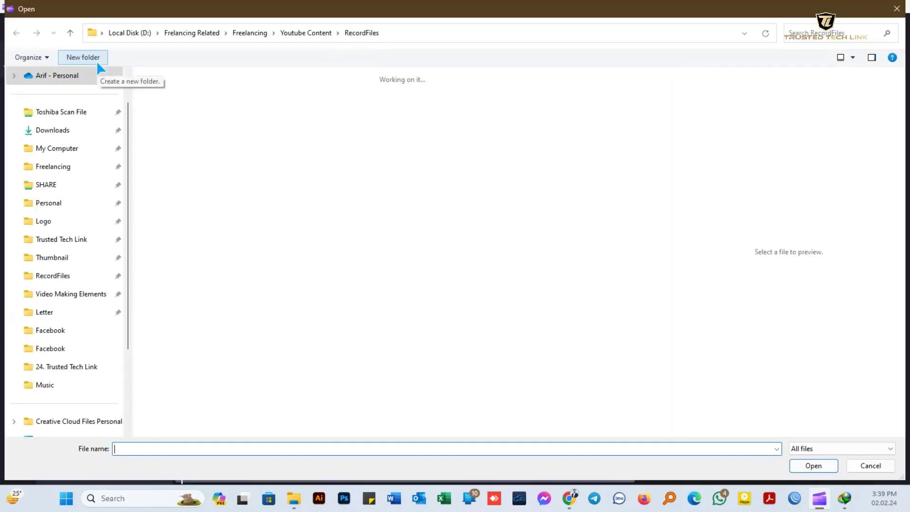
{"action": "left_click", "coordinate": [58, 239]}
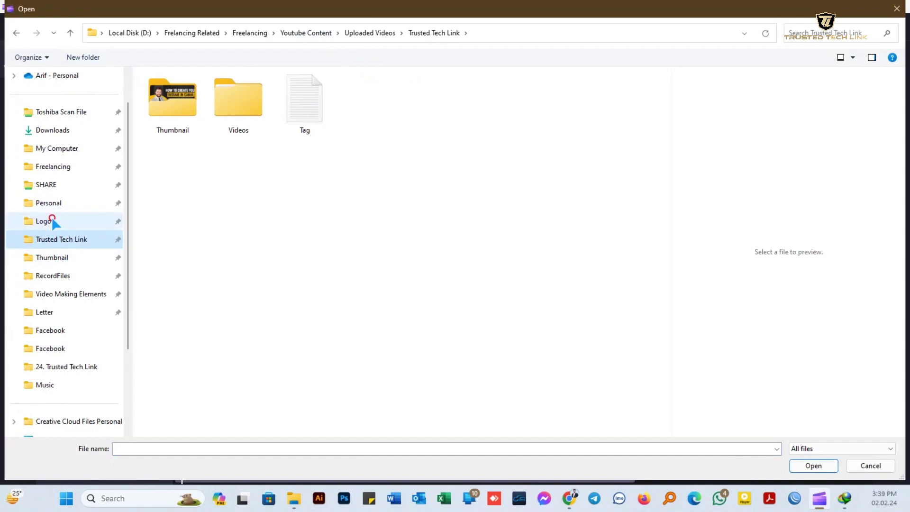
{"action": "left_click", "coordinate": [52, 220]}
{"action": "double_click", "coordinate": [213, 110]}
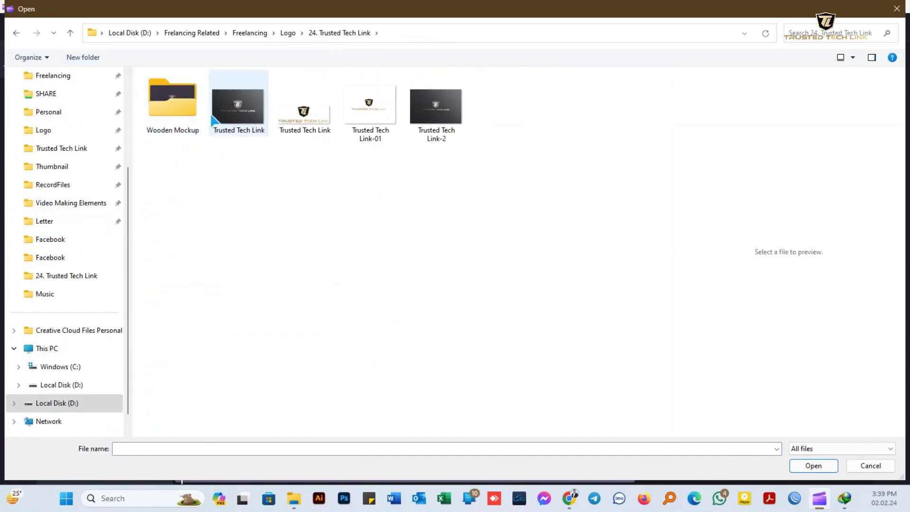
{"action": "double_click", "coordinate": [213, 118]}
Put the logo on a track above the video, shrink it to the top-right corner, and replay from the start
{"action": "mouse_move", "coordinate": [79, 117]}
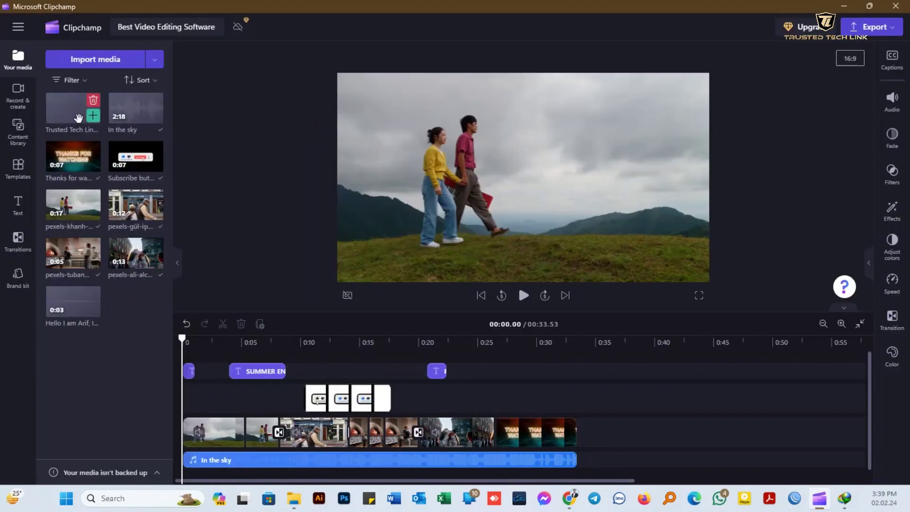
{"action": "left_click", "coordinate": [93, 115]}
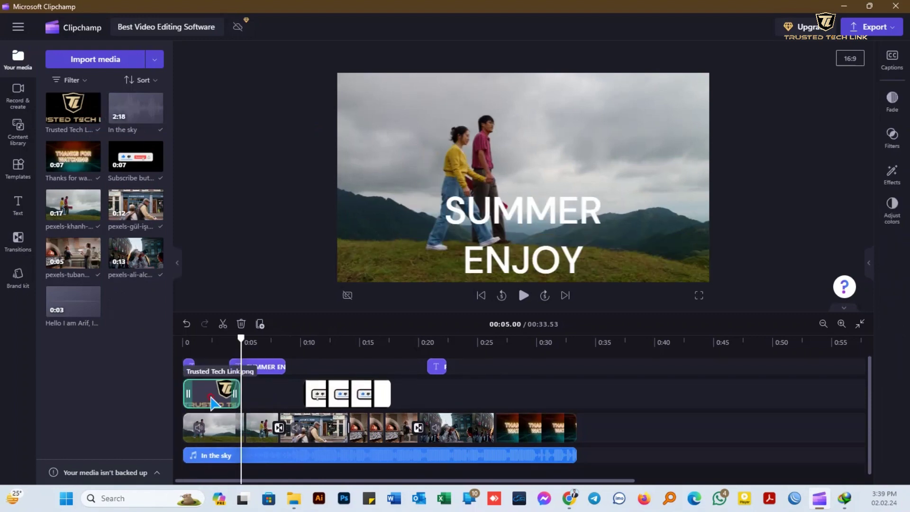
{"action": "mouse_move", "coordinate": [214, 403]}
{"action": "left_mouse_down"}
{"action": "mouse_move", "coordinate": [216, 435]}
{"action": "mouse_move", "coordinate": [574, 414]}
{"action": "left_mouse_up"}
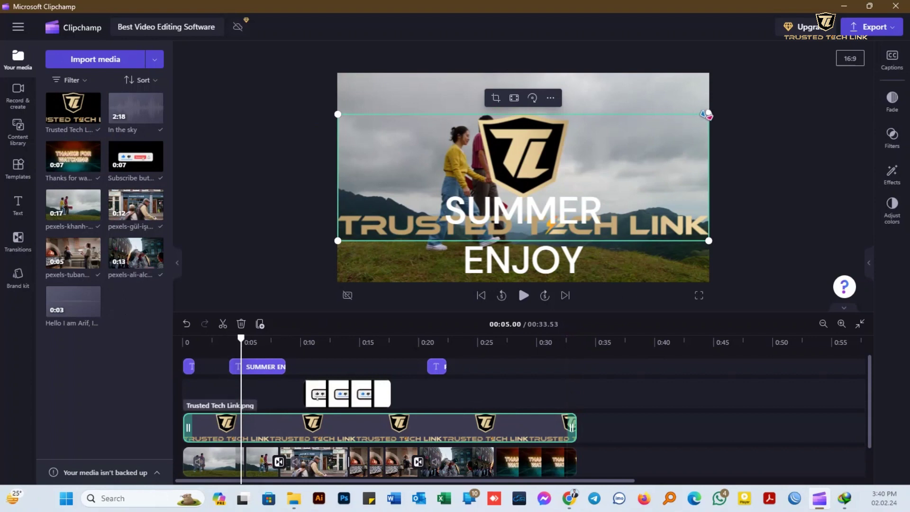
{"action": "left_click_drag", "start_coordinate": [707, 114], "coordinate": [406, 194]}
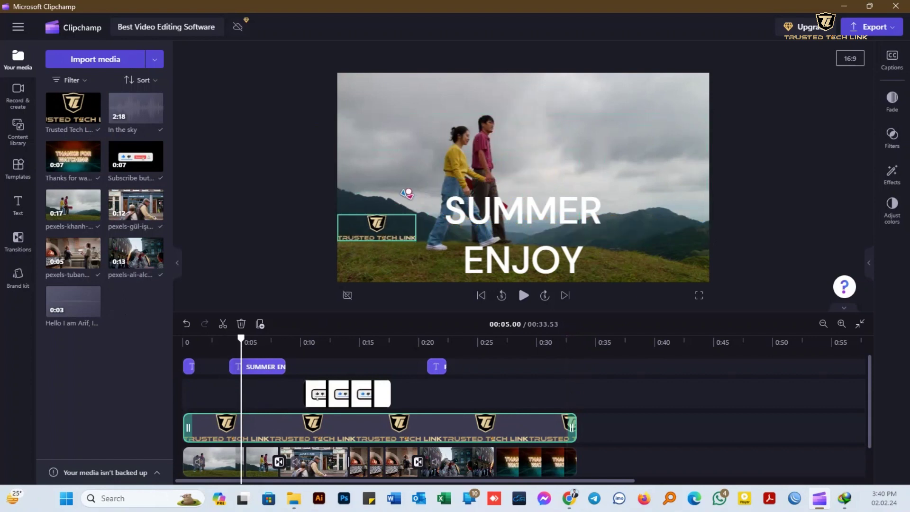
{"action": "left_click_drag", "start_coordinate": [377, 223], "coordinate": [673, 101]}
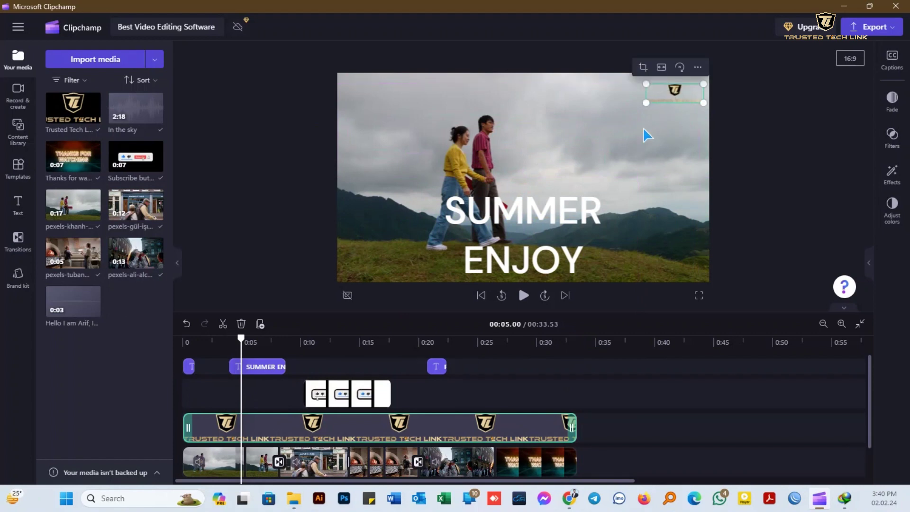
{"action": "left_click", "coordinate": [737, 133]}
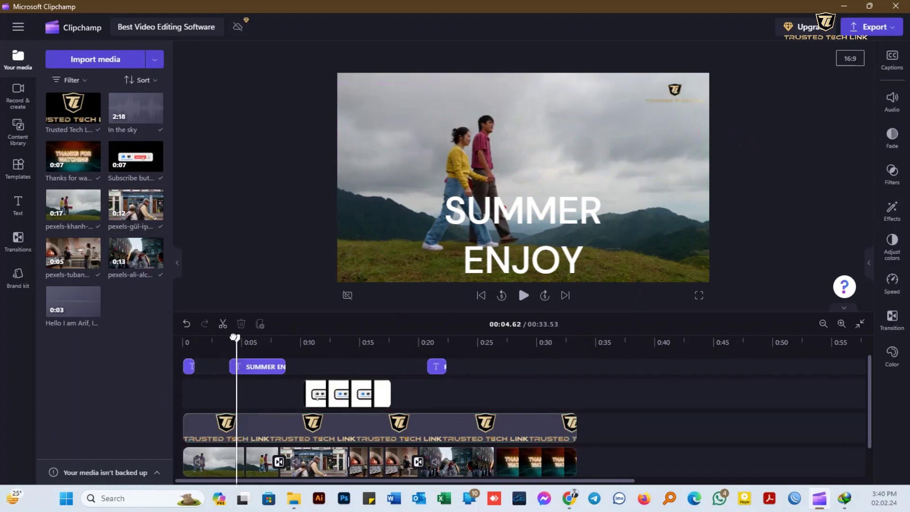
{"action": "left_click_drag", "start_coordinate": [239, 339], "coordinate": [176, 337]}
{"action": "key", "text": "space"}
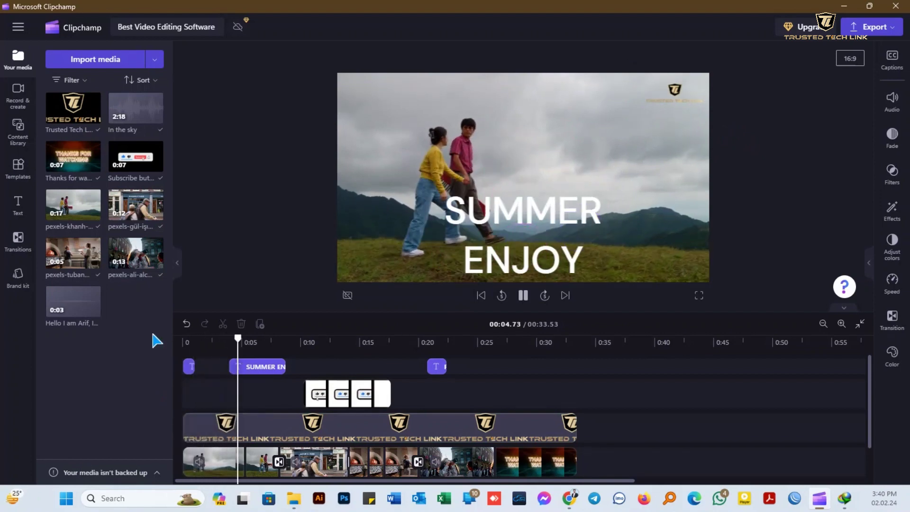
{"action": "left_click", "coordinate": [699, 295]}
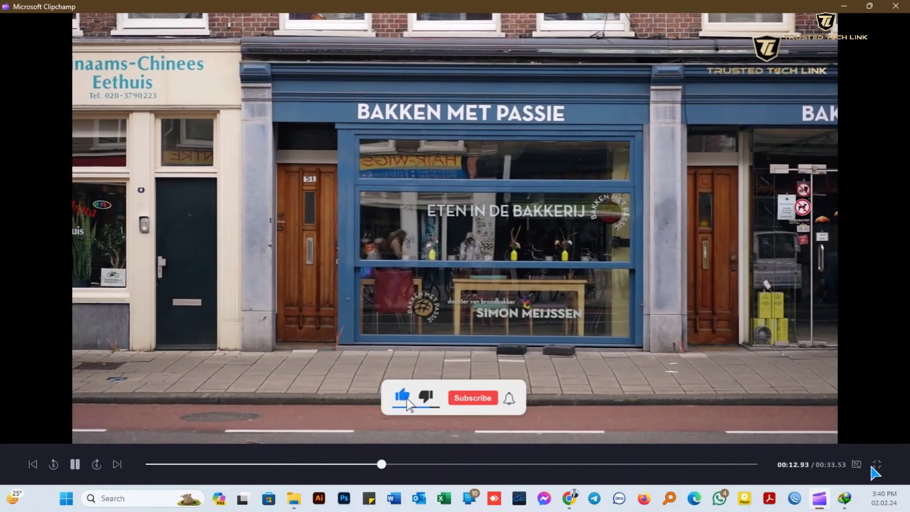
{"action": "left_click", "coordinate": [877, 464]}
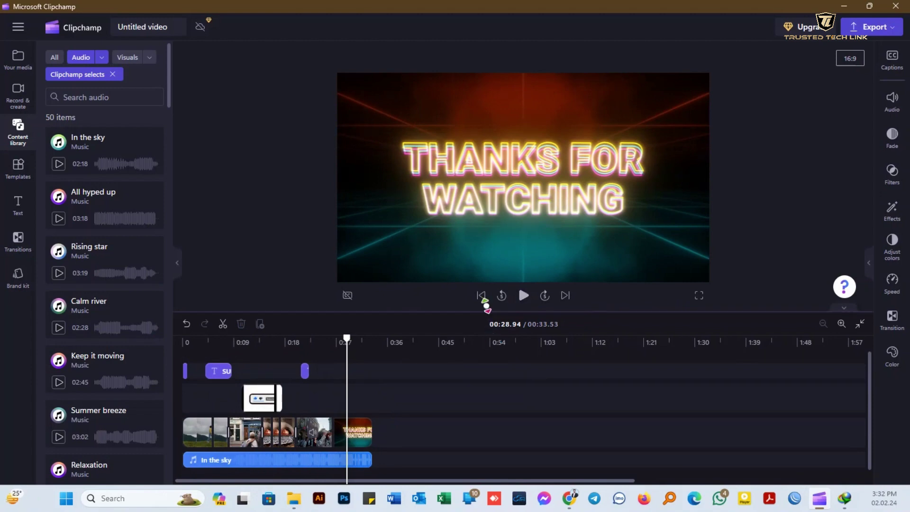
Export the montage as an MP4 at 1080p quality
{"action": "left_click", "coordinate": [891, 29]}
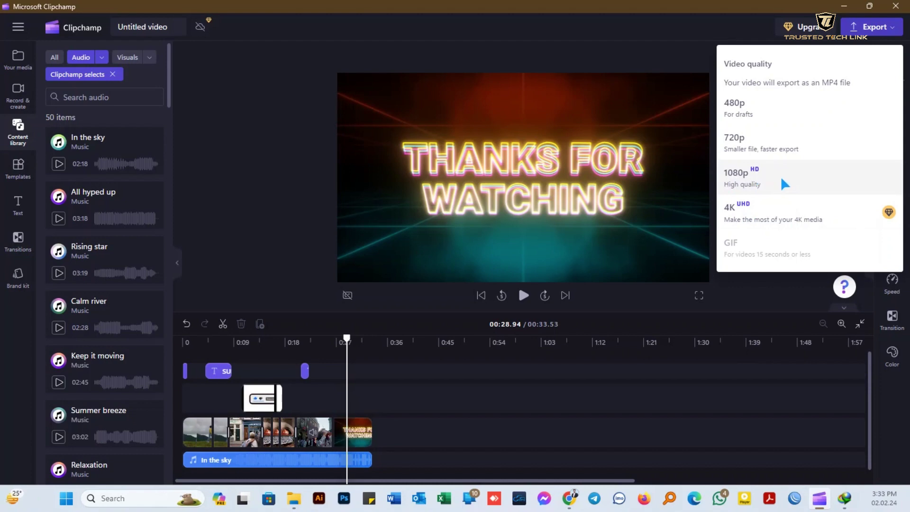
{"action": "left_click", "coordinate": [783, 179]}
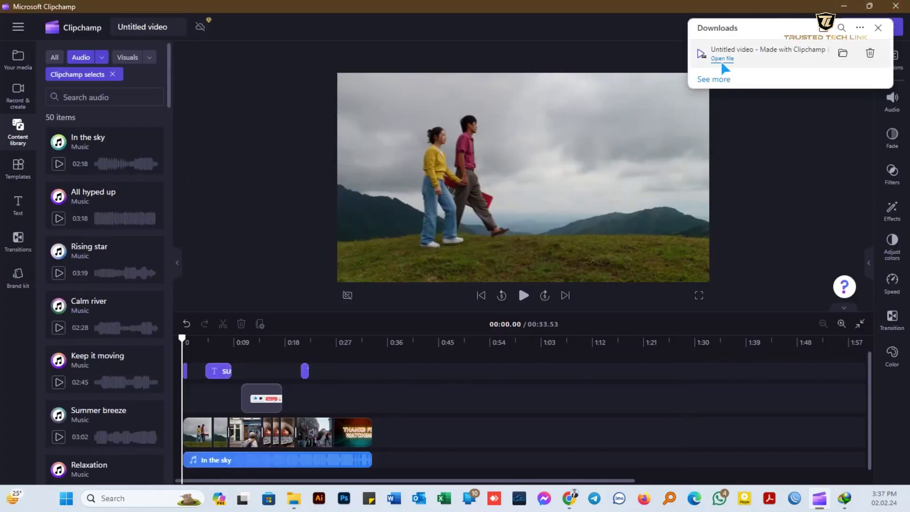
Open 'Untitled video - Made with Clipchamp (2).mp4' from the Downloads list so it plays in PotPlayer
{"action": "left_click", "coordinate": [725, 59]}
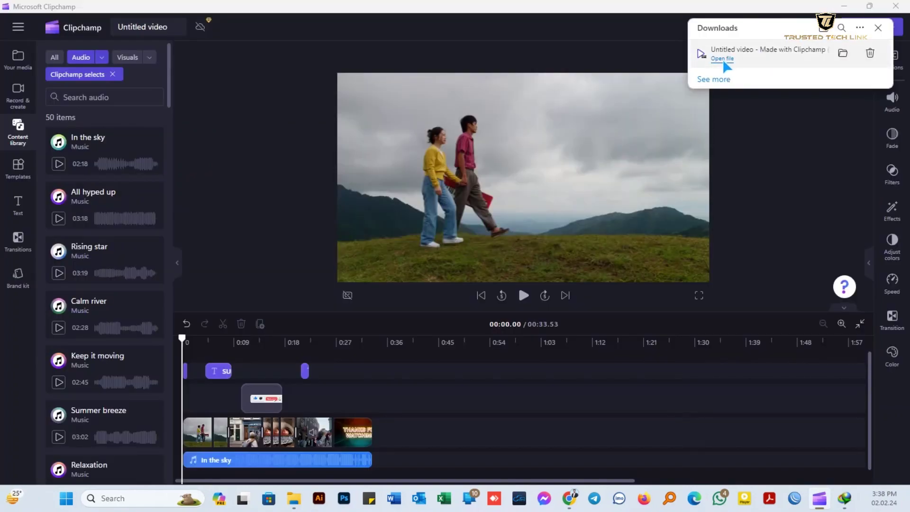
{"action": "left_click", "coordinate": [545, 131]}
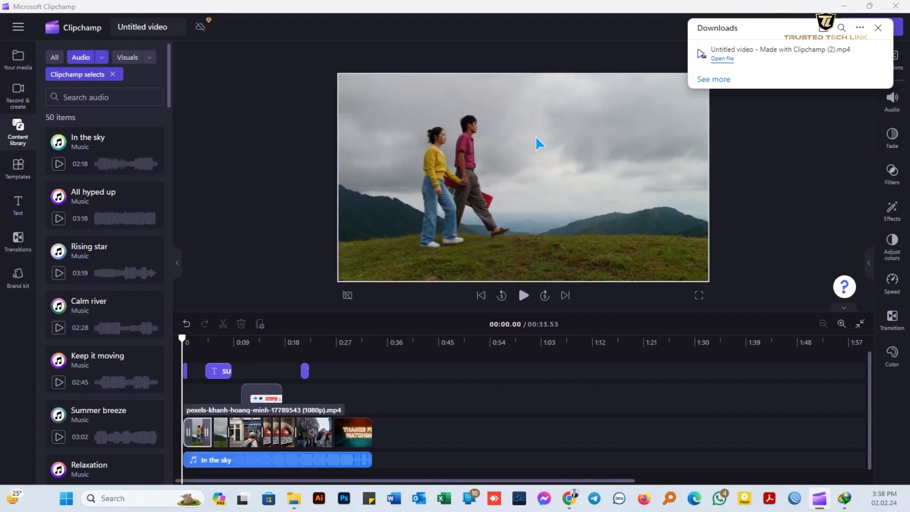
{"action": "left_click", "coordinate": [608, 62]}
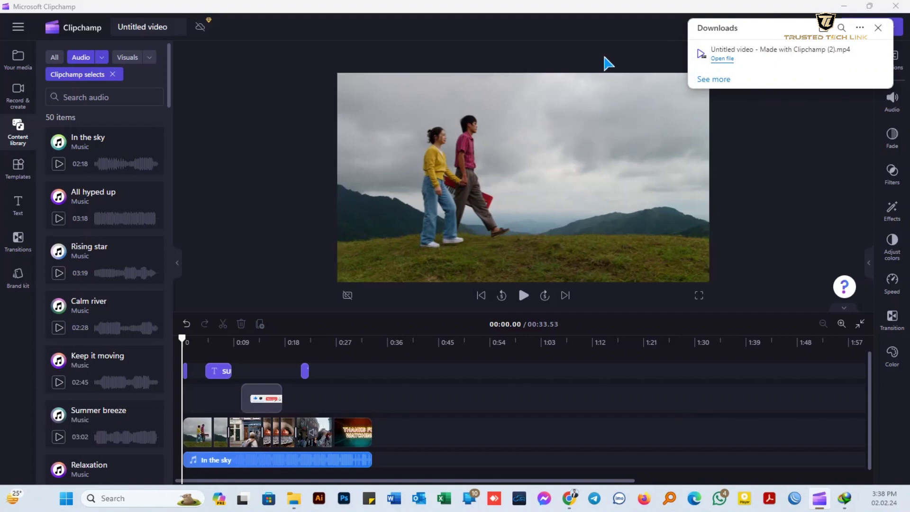
{"action": "left_click", "coordinate": [722, 59]}
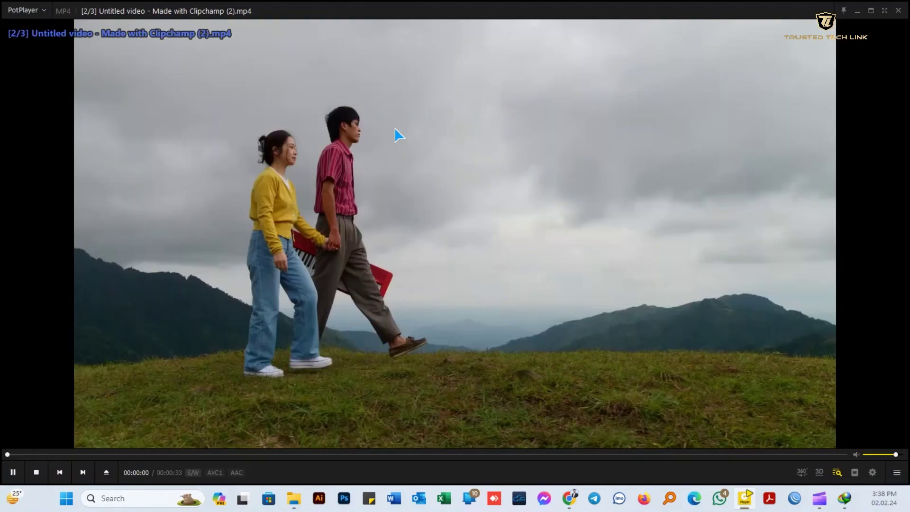
Watch the exported video in PotPlayer, toggling fullscreen, up to the Thanks for Watching ending
{"action": "double_click", "coordinate": [395, 127]}
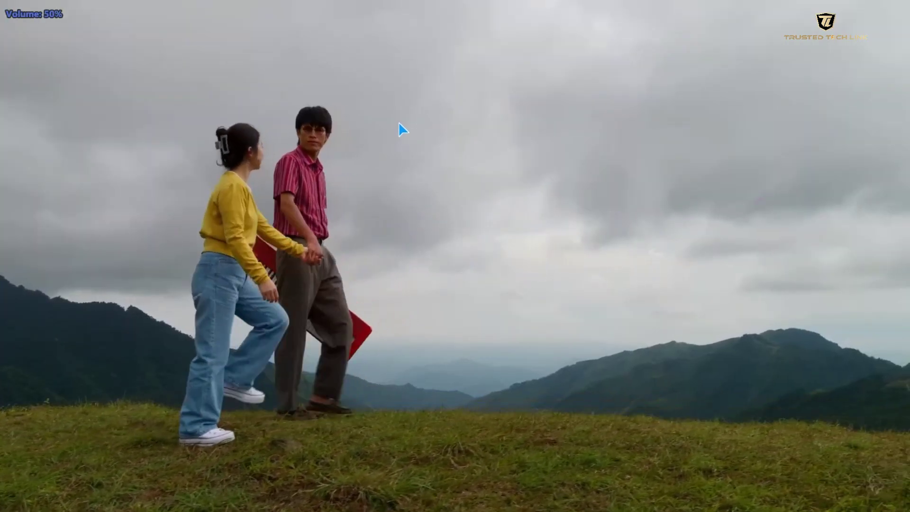
{"action": "double_click", "coordinate": [399, 123]}
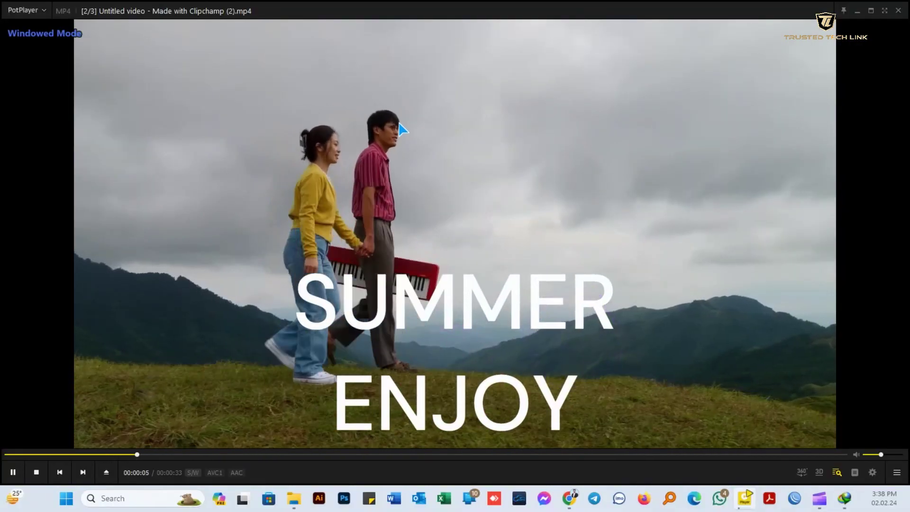
{"action": "double_click", "coordinate": [399, 122]}
{"action": "double_click", "coordinate": [403, 119]}
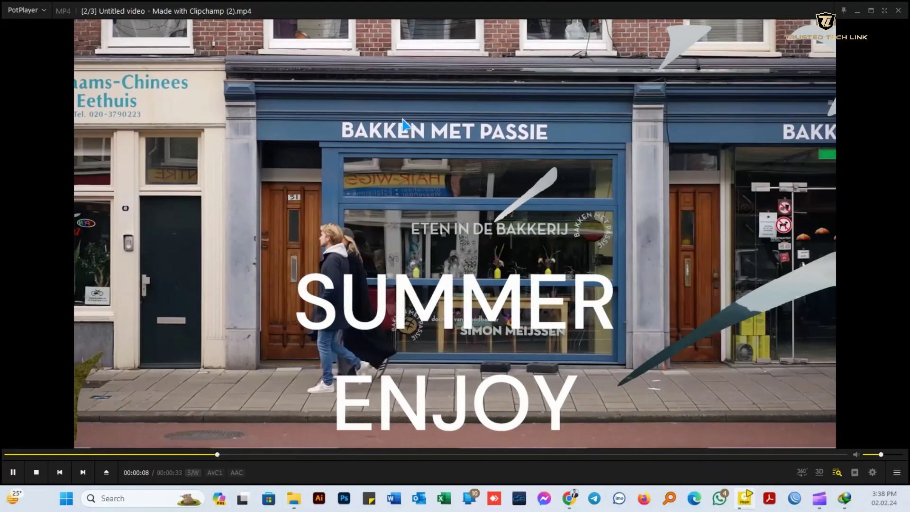
{"action": "scroll", "coordinate": [409, 117], "scroll_direction": "down", "scroll_amount": 5}
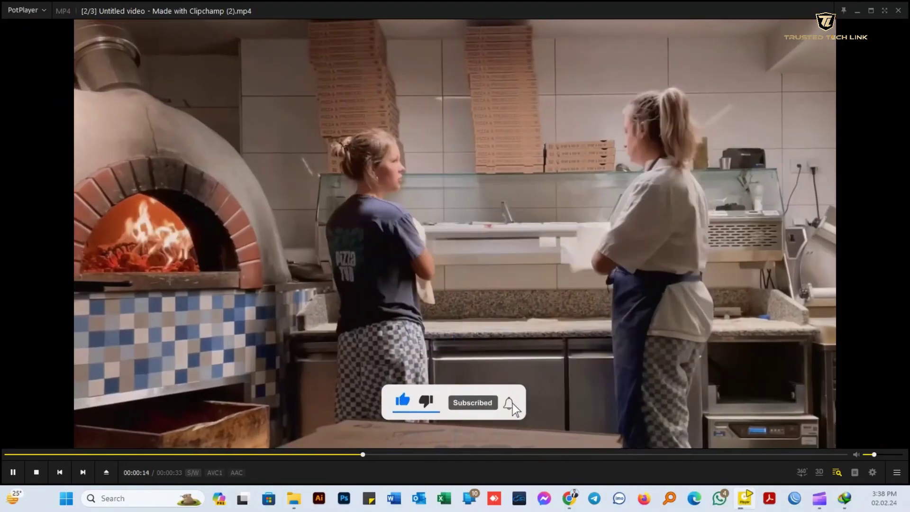
{"action": "key", "text": "Return"}
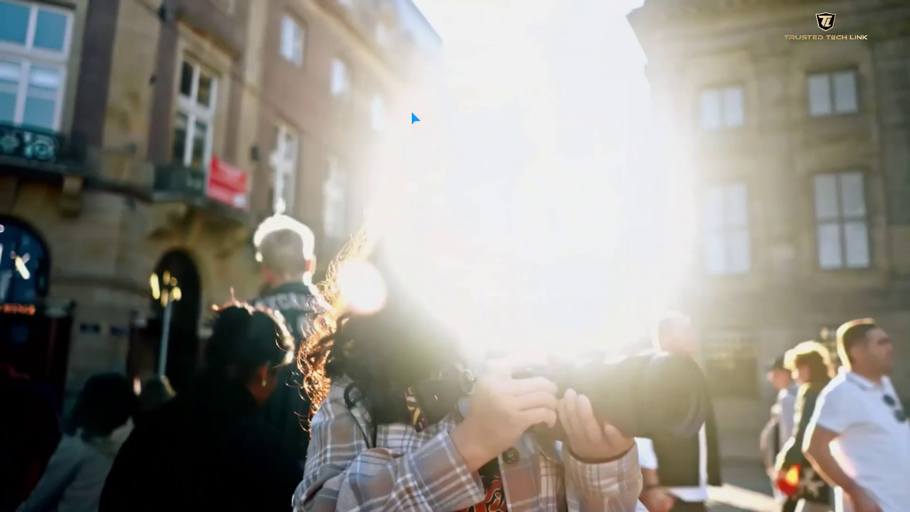
{"action": "double_click", "coordinate": [412, 113]}
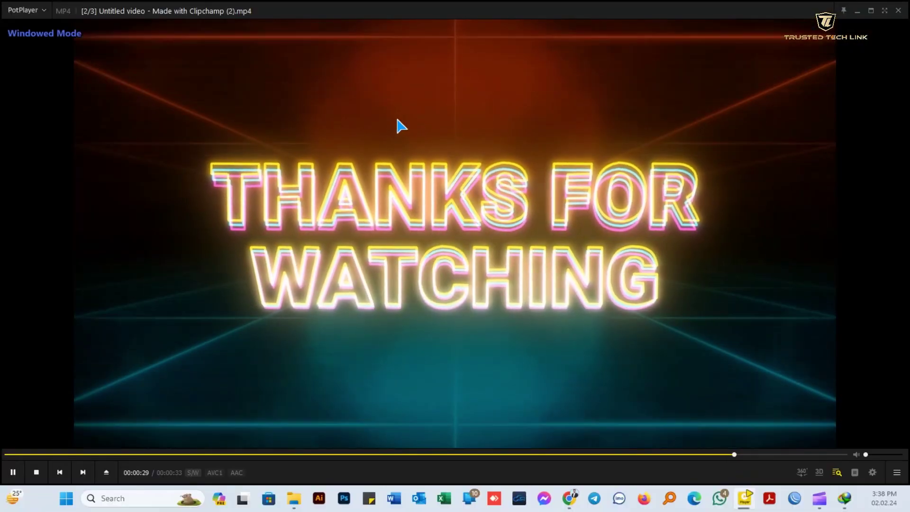
Close PotPlayer and the Downloads popup, then select the Untitled video project title for renaming
{"action": "left_click", "coordinate": [899, 9]}
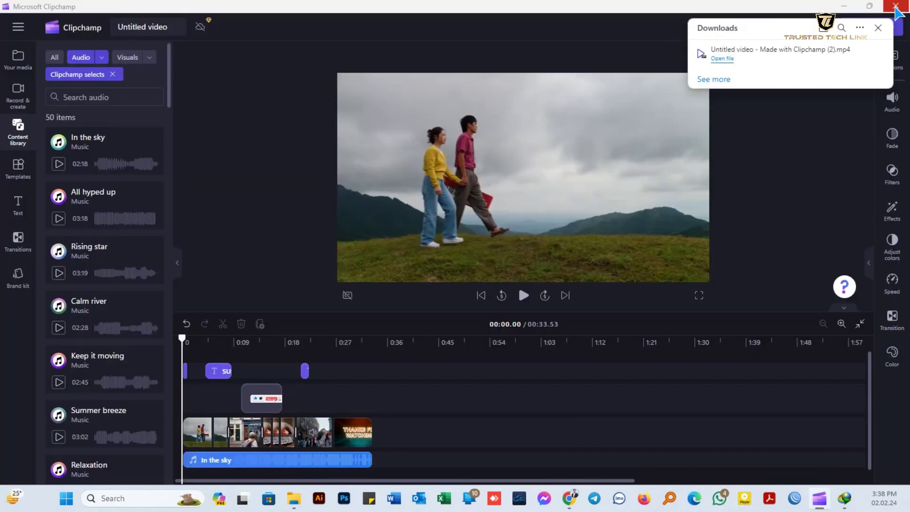
{"action": "left_click", "coordinate": [878, 27]}
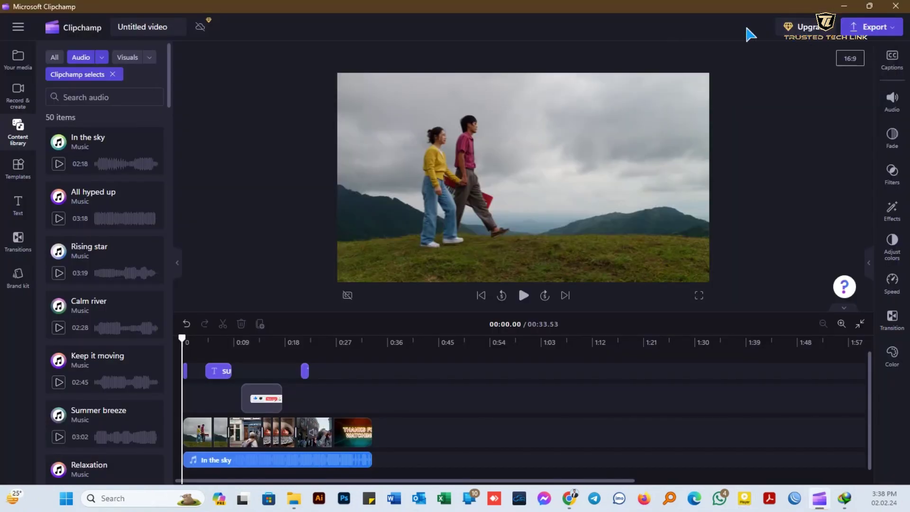
{"action": "left_click", "coordinate": [166, 32]}
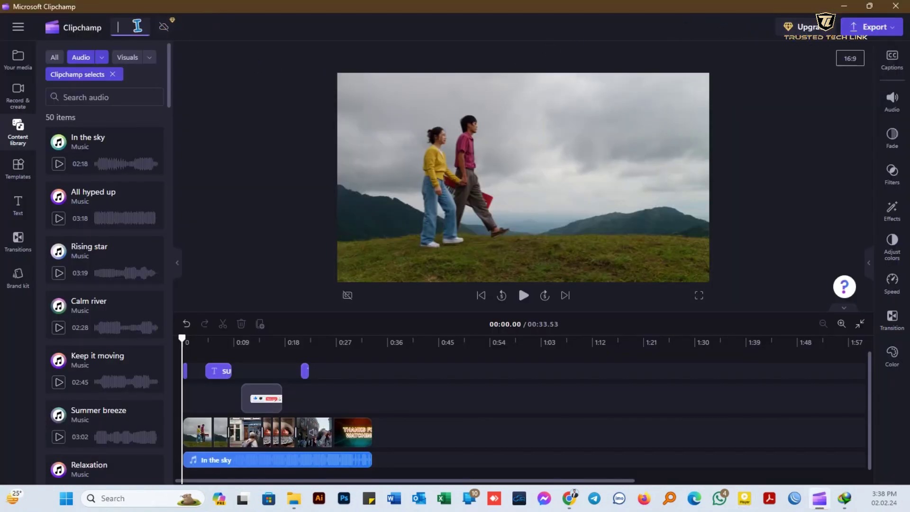